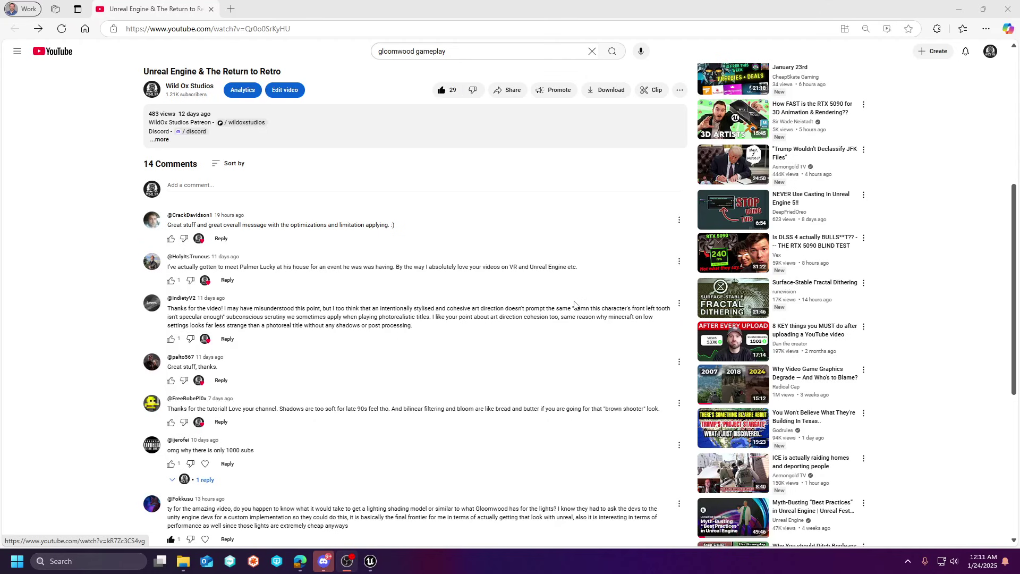
Review the comments on the "Unreal Engine & The Return to Retro" video, including the one asking about Gloomwood's lighting.
scroll(503, 350, up, 6)
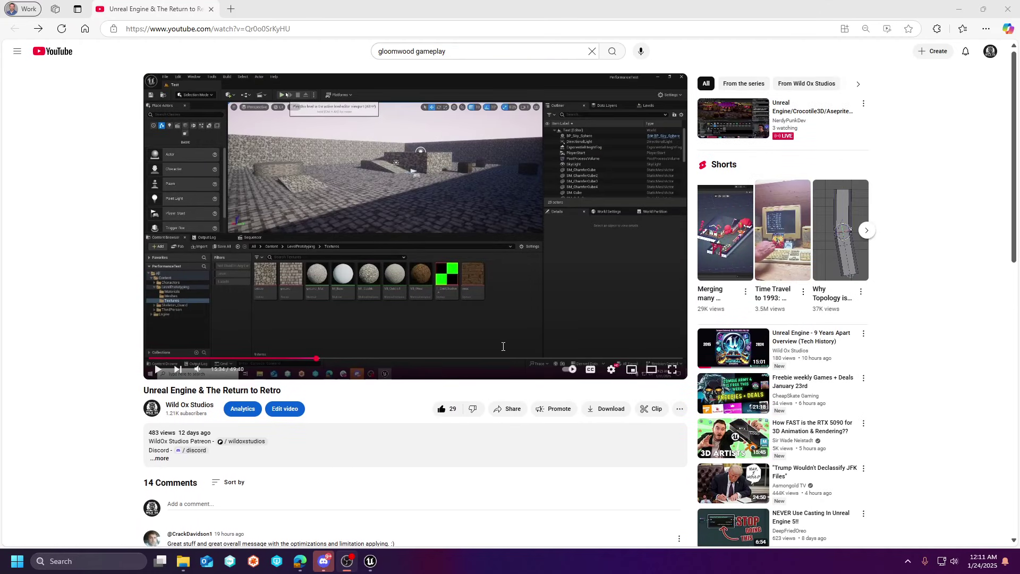
scroll(398, 215, down, 9)
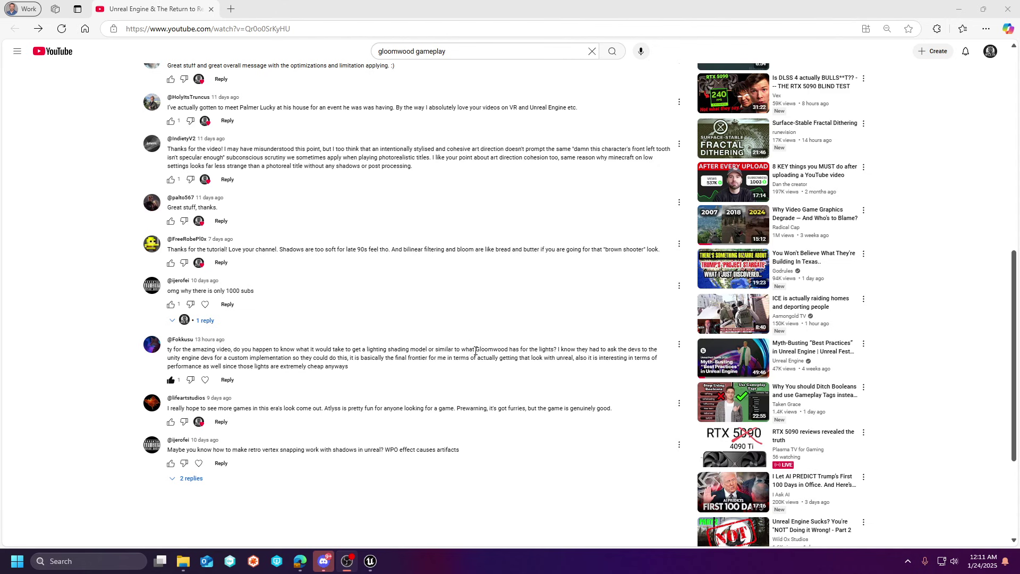
scroll(505, 355, up, 15)
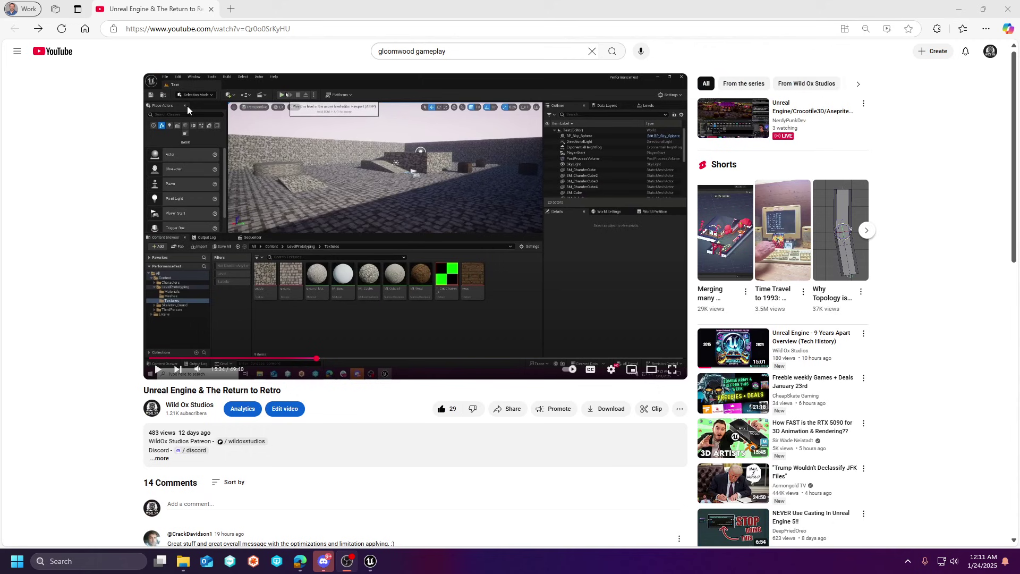
Open the "Gloomwood is the game of all time" video from the gameplay search results and skim through its lighting.
click(37, 28)
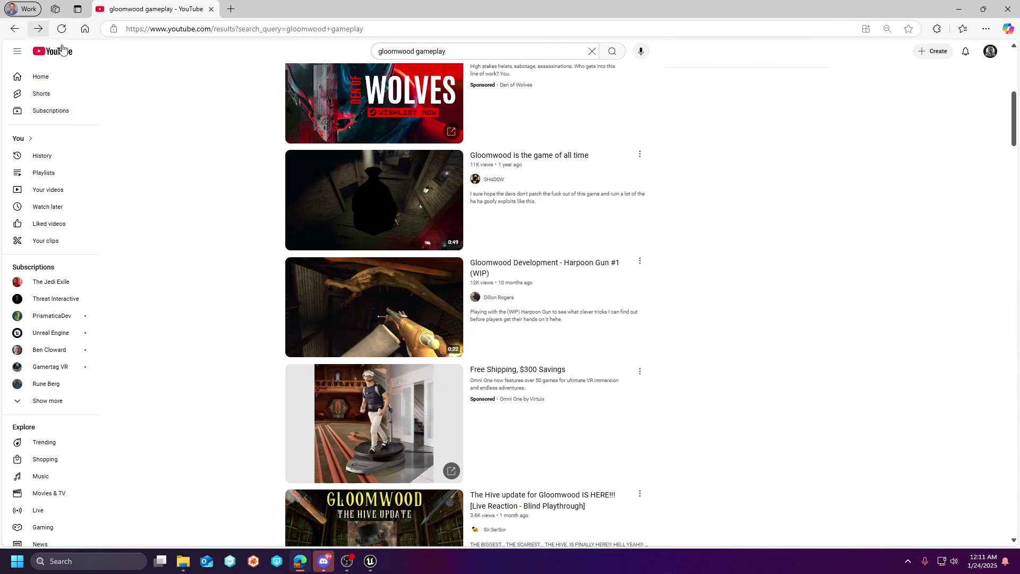
click(401, 221)
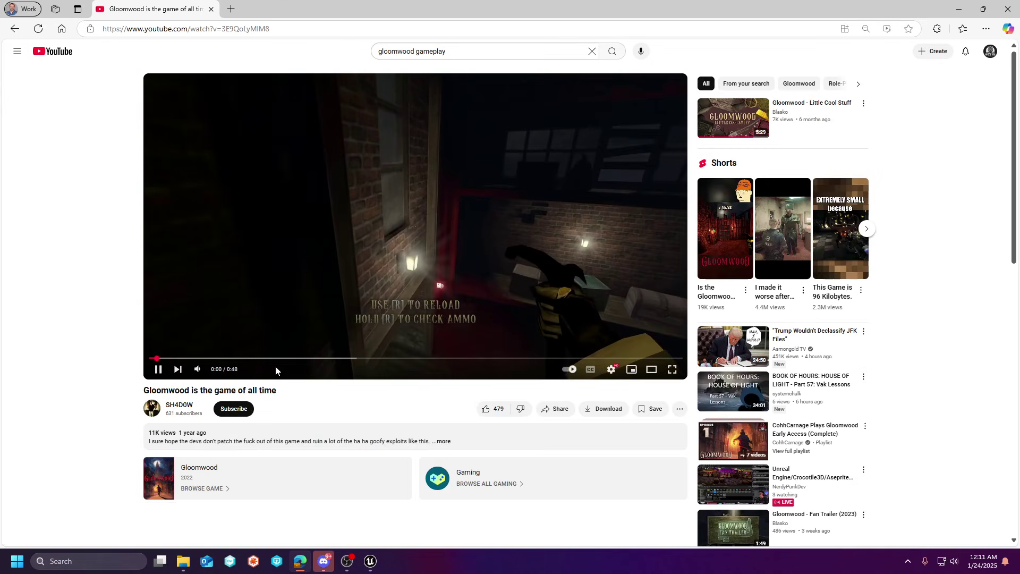
click(234, 358)
click(321, 358)
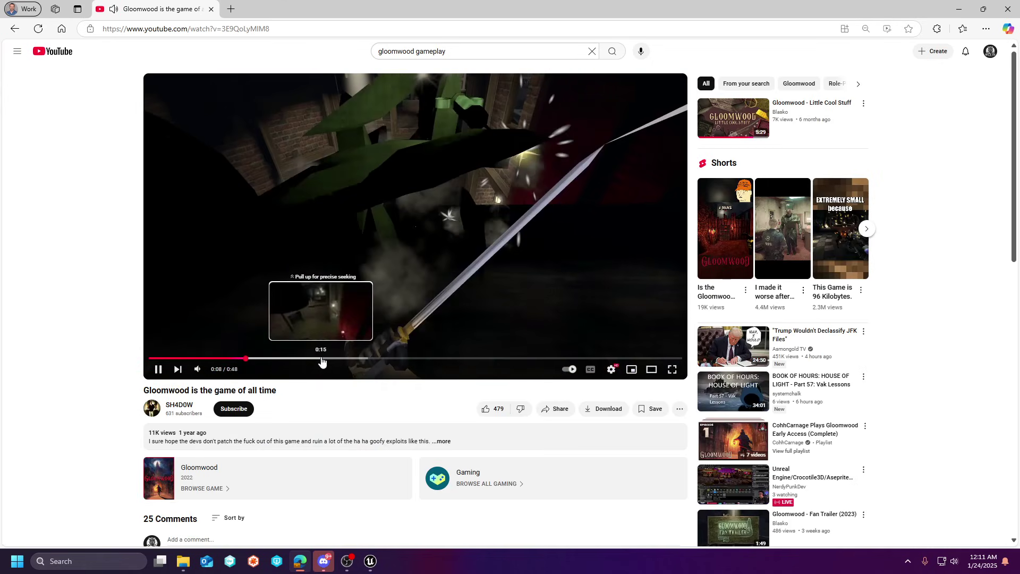
click(494, 289)
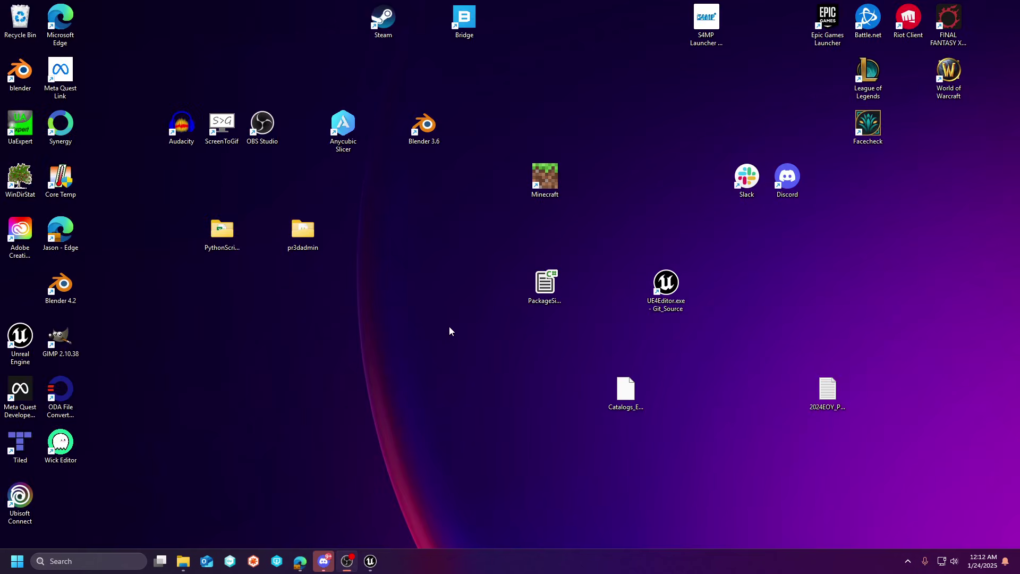
Switch to the Unreal Editor and inspect the three SpotLight_Blueprint actors and the floor they light in the Test level.
click(958, 9)
click(371, 561)
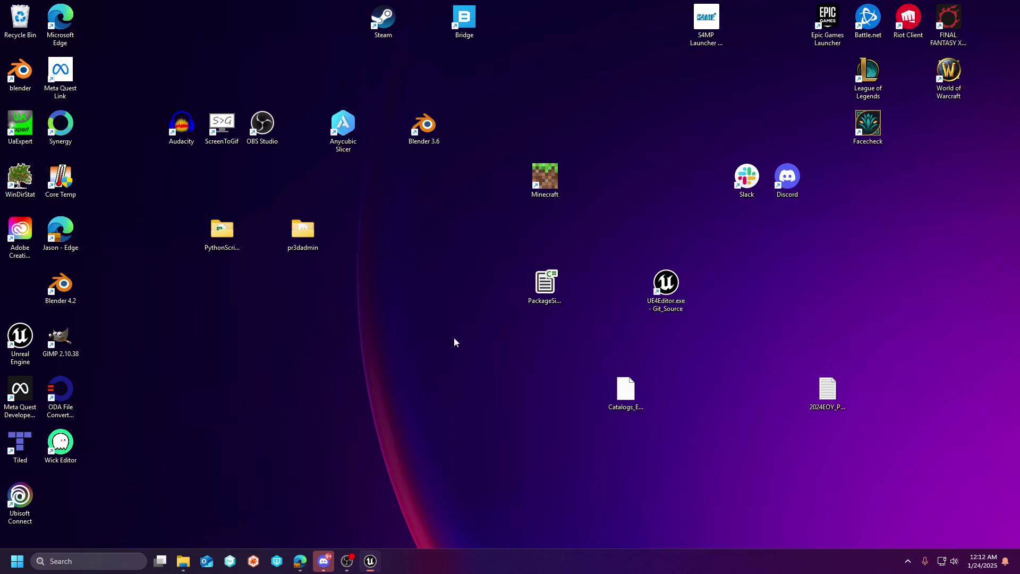
right_drag(442, 163, 429, 91)
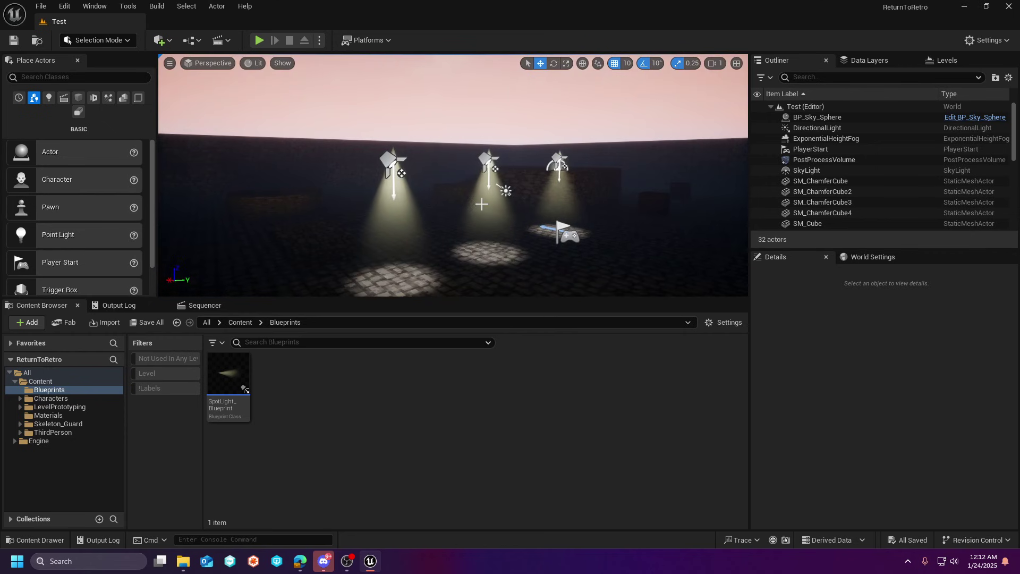
click(393, 160)
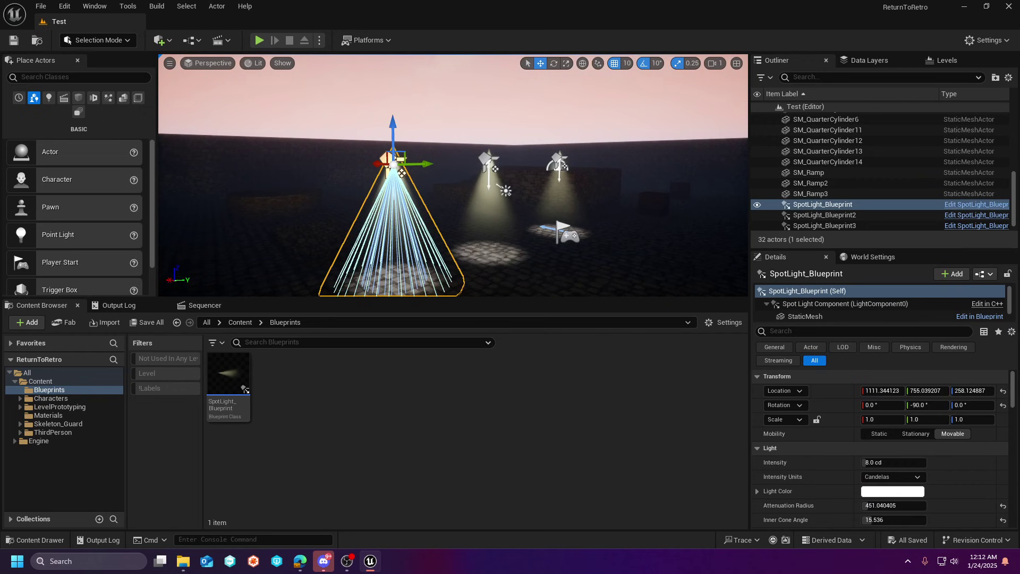
click(487, 161)
click(557, 161)
click(392, 217)
click(455, 205)
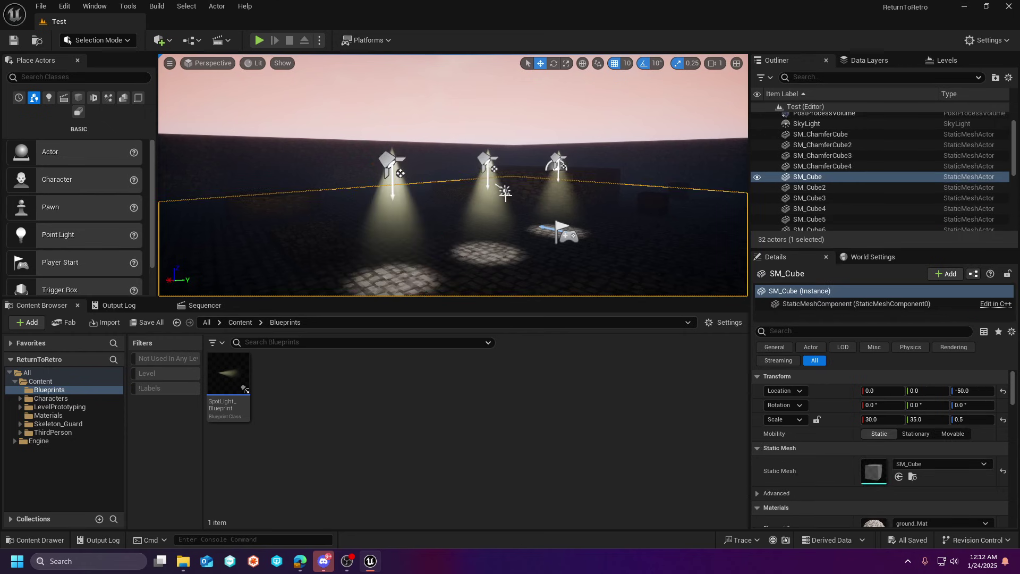
Play the Test level in full screen and walk the character beneath the spotlights to examine their beams and shadows.
click(265, 40)
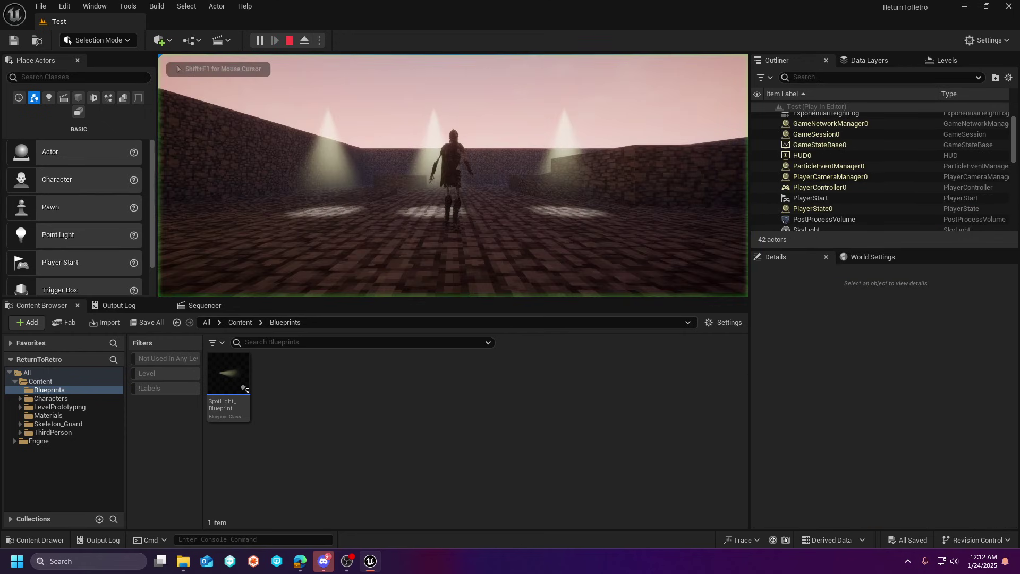
key(F11)
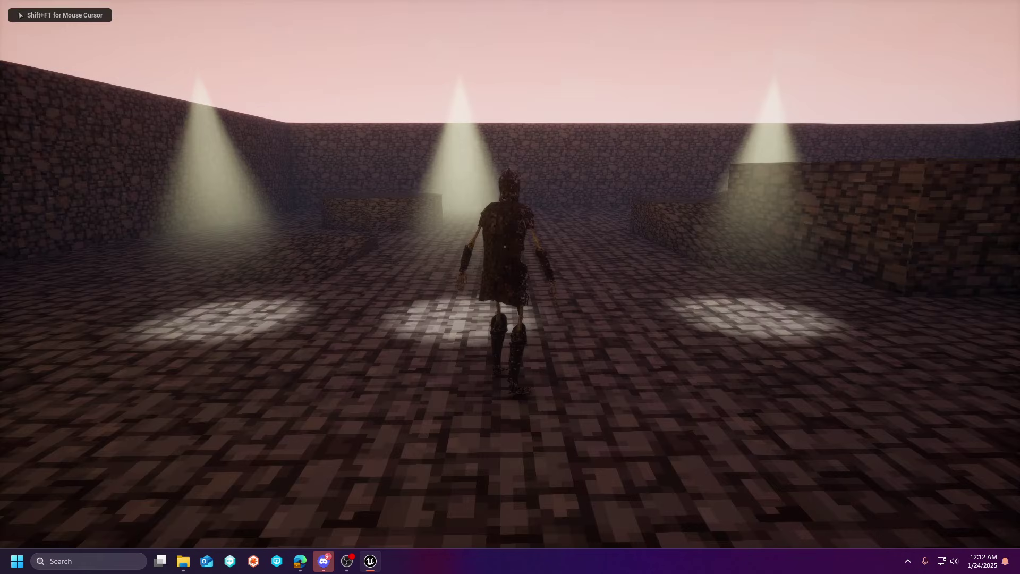
key(w)
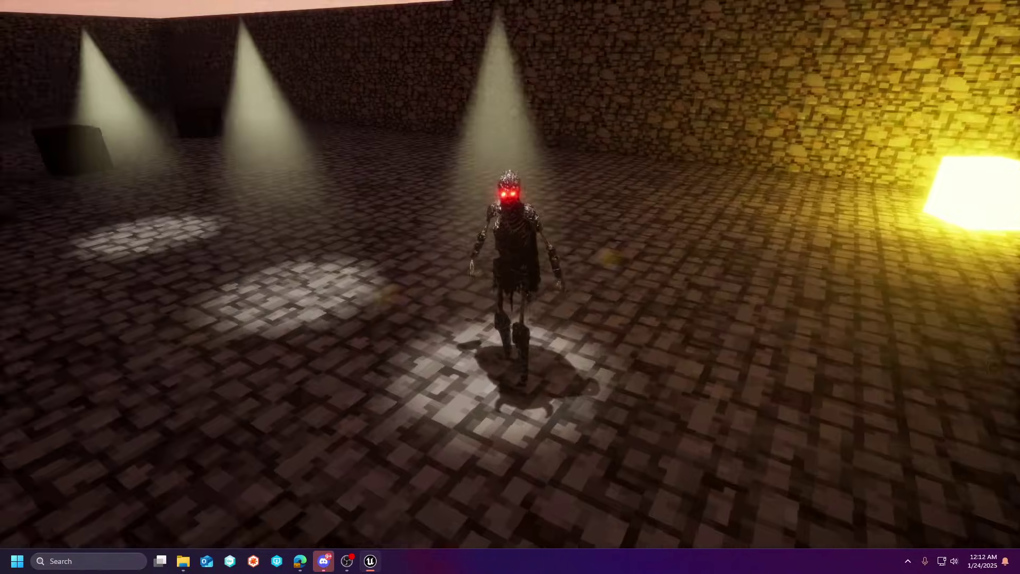
key(d)
key(s)
key(w)
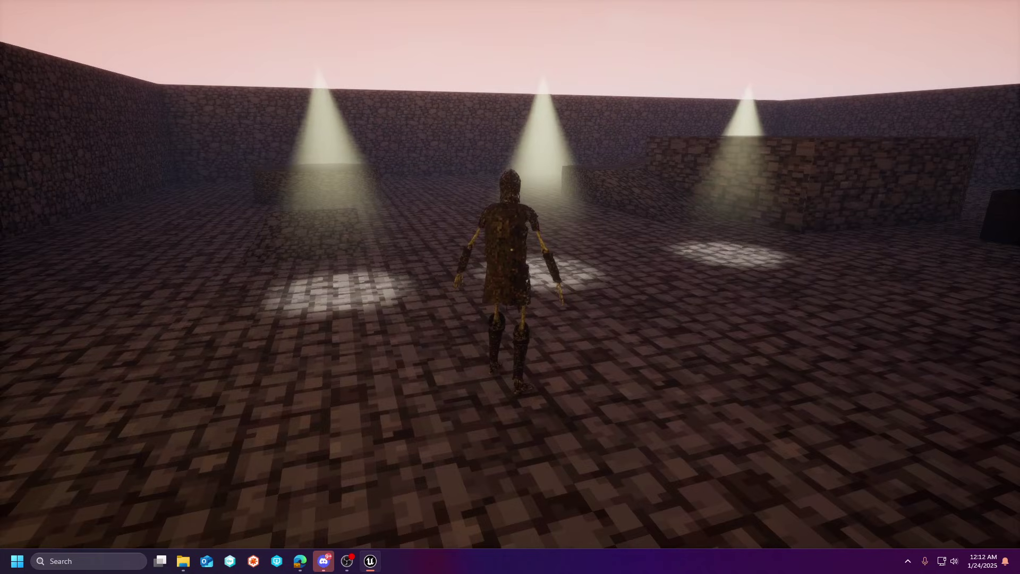
Run the character around the glowing yellow cube and back through the spotlight beams to compare the lighting.
key(w)
key(s)
key(a)
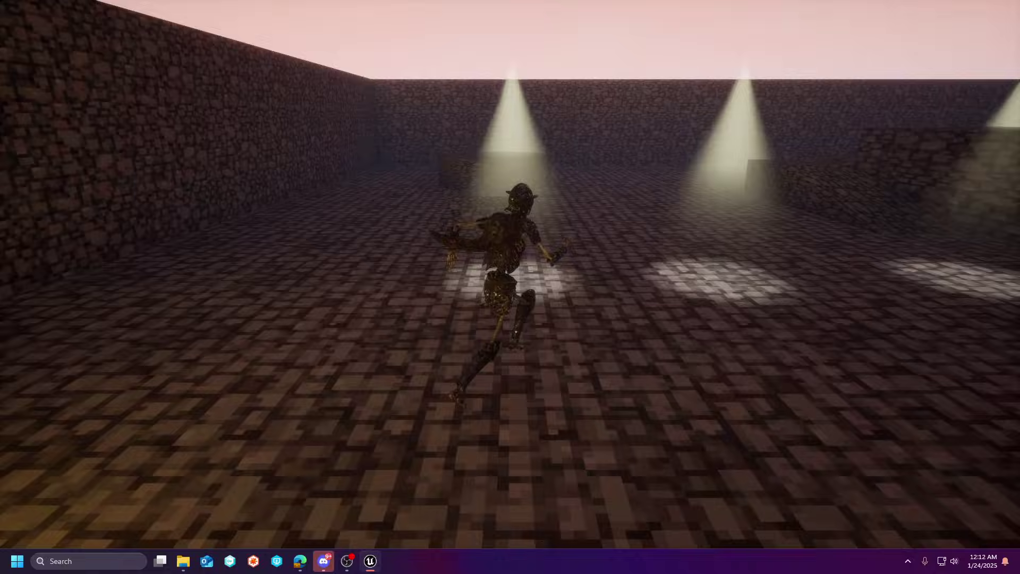
key(w)
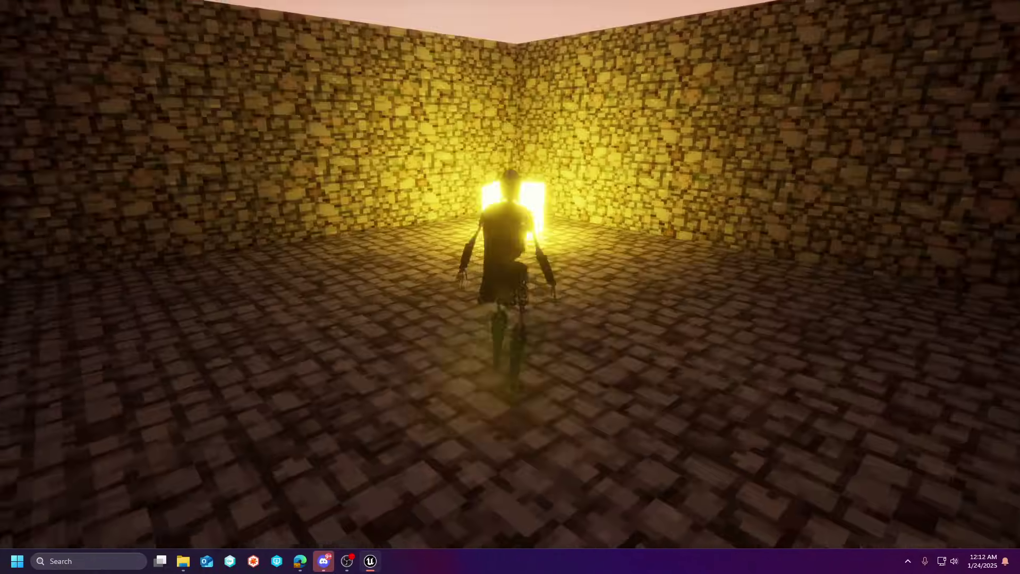
key(d)
key(s)
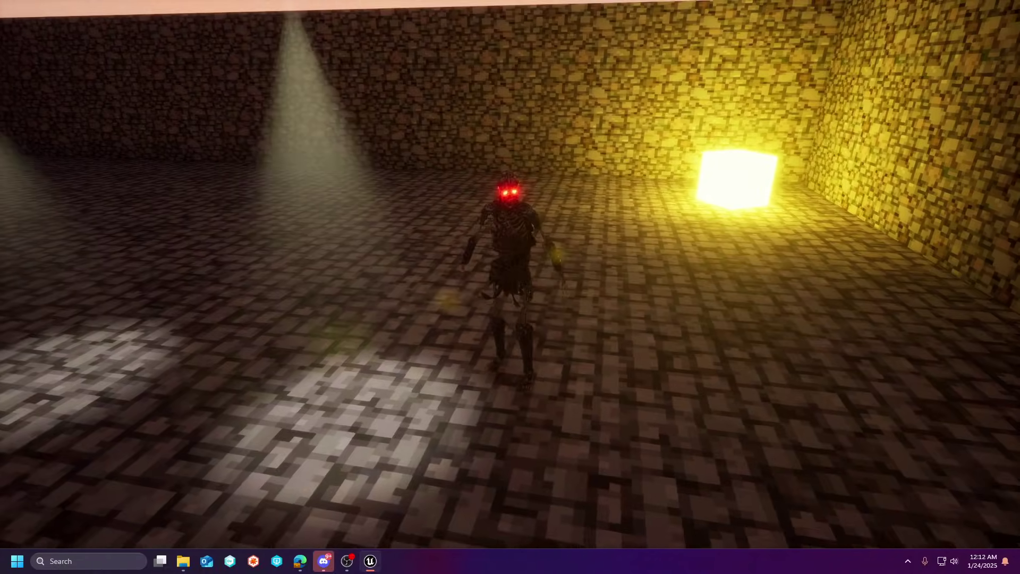
key(d)
key(w)
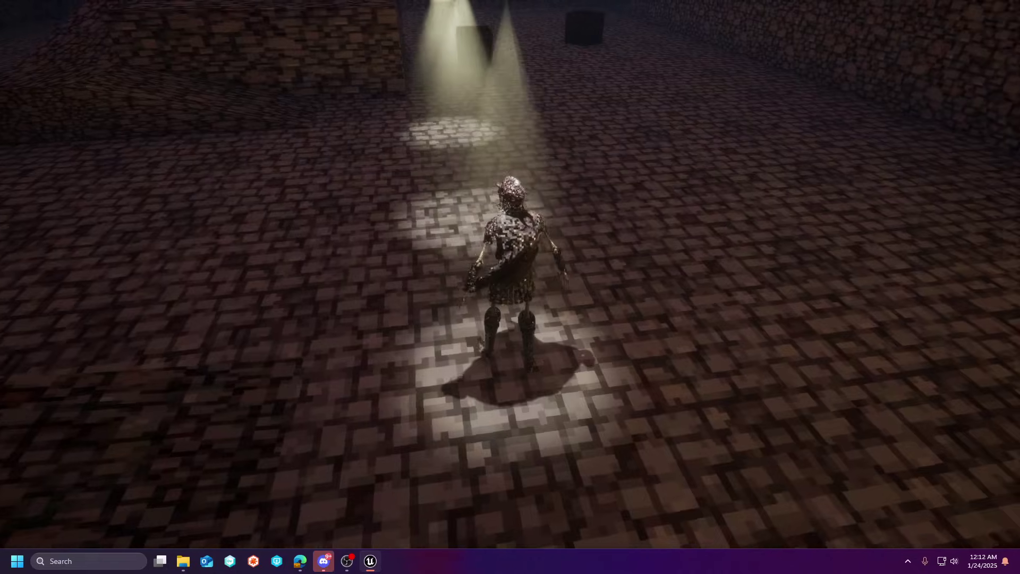
key(d)
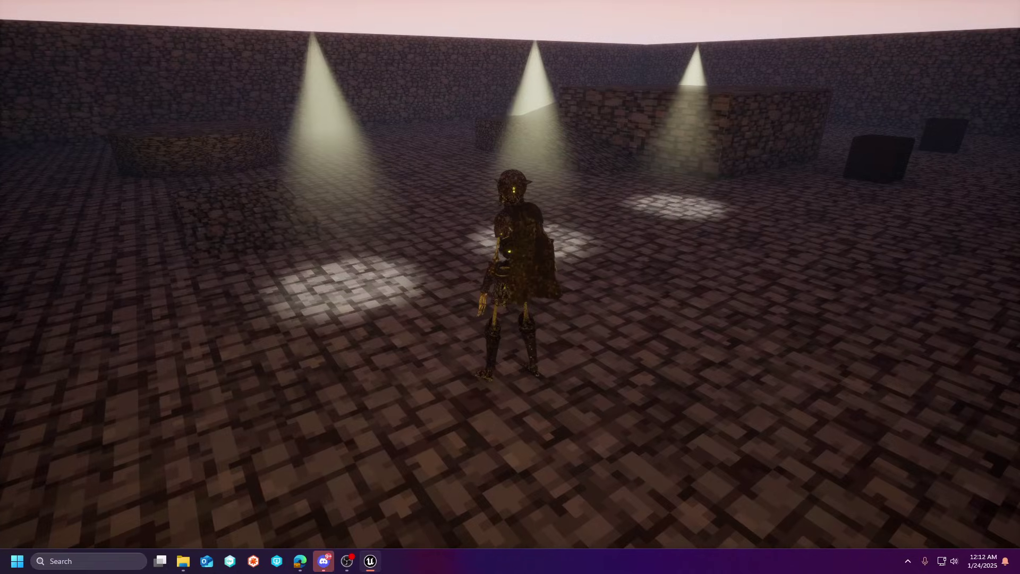
Turn on the frame rate display with the console command stat fps.
key(grave)
text(stat fps)
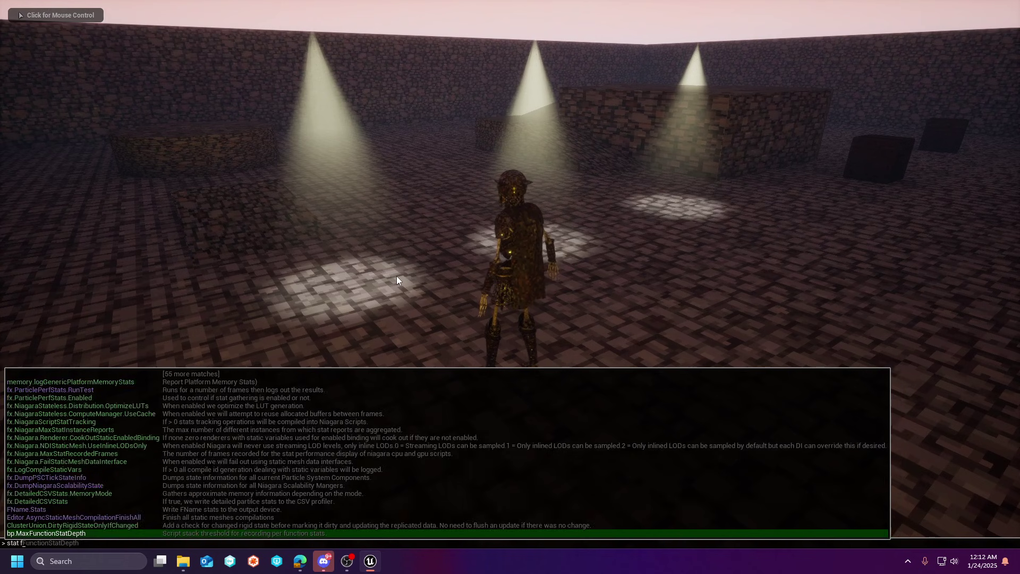
key(Return)
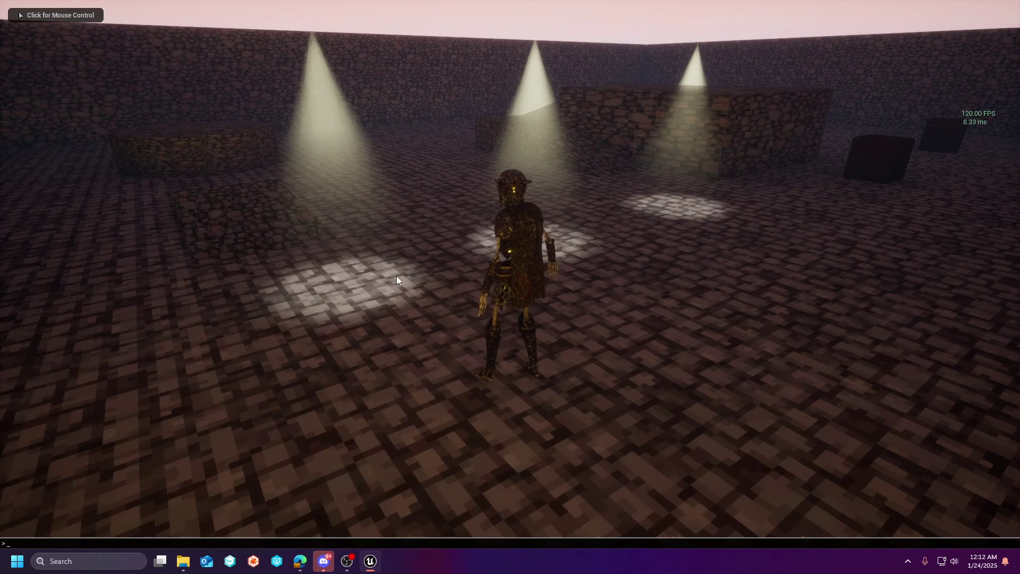
text(max)
key(BackSpace)
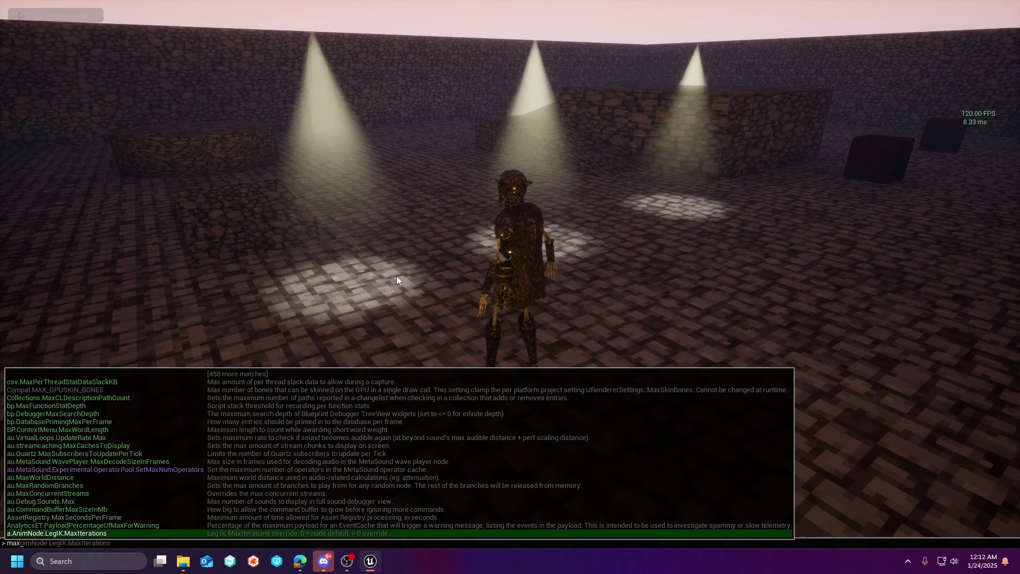
key(Up)
key(Up)
key(Up)
key(Up)
key(Down)
key(Down)
key(Down)
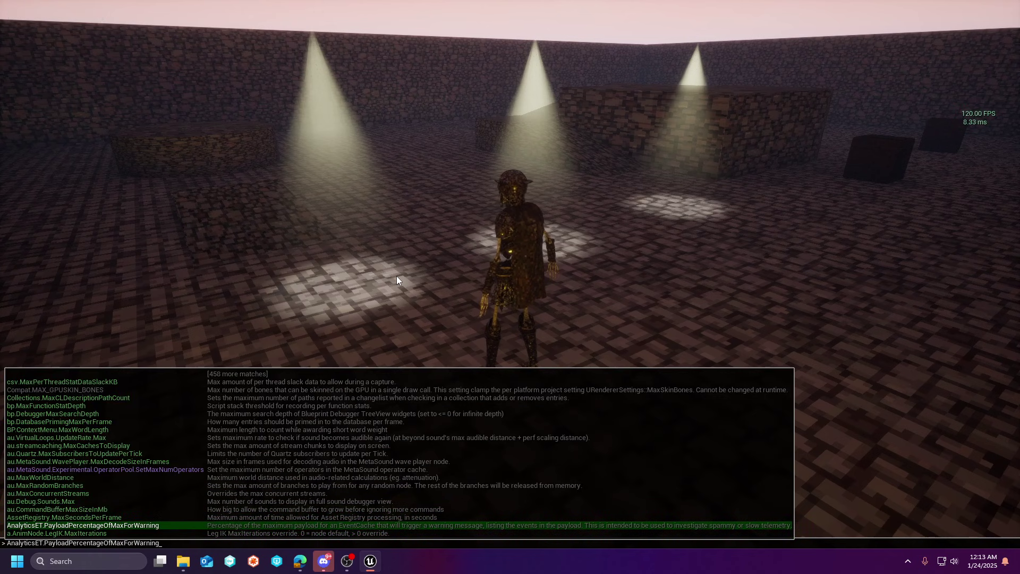
key(Up)
key(Up)
key(grave)
key(grave)
key(grave)
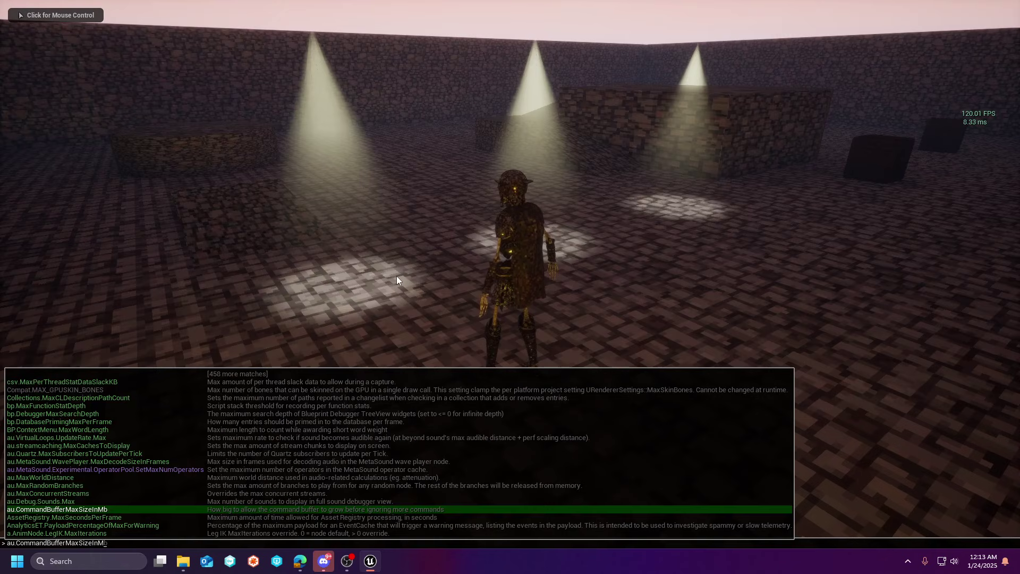
key(BackSpace)
key(BackSpace)
key(BackSpace)
key(BackSpace)
key(BackSpace)
key(BackSpace)
key(BackSpace)
key(BackSpace)
key(BackSpace)
key(BackSpace)
key(BackSpace)
key(BackSpace)
key(BackSpace)
key(BackSpace)
key(BackSpace)
key(BackSpace)
key(BackSpace)
key(BackSpace)
key(BackSpace)
key(BackSpace)
Set the frame rate cap to 1500 with the t.MaxFPS console command.
text(max)
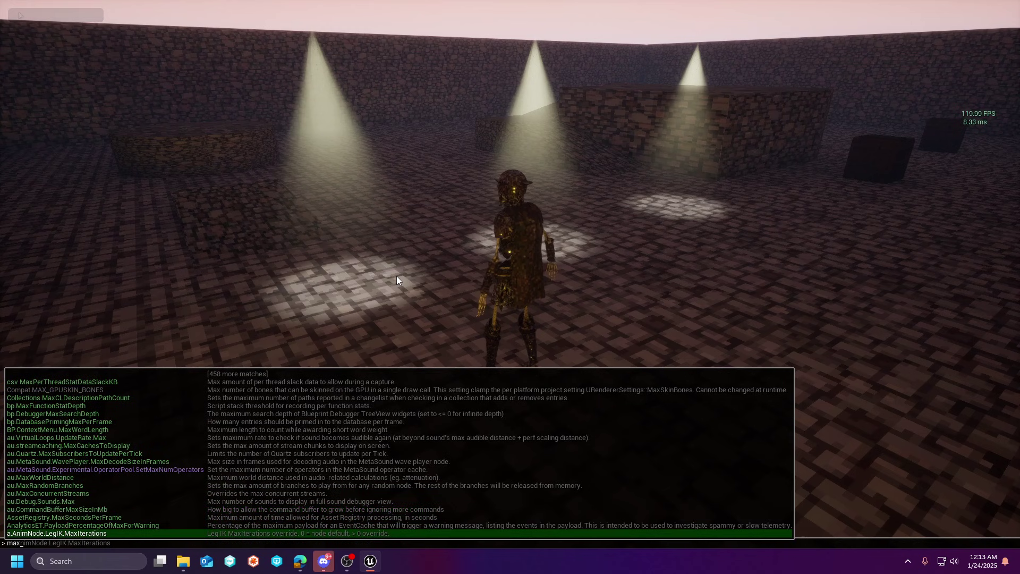
text(fps)
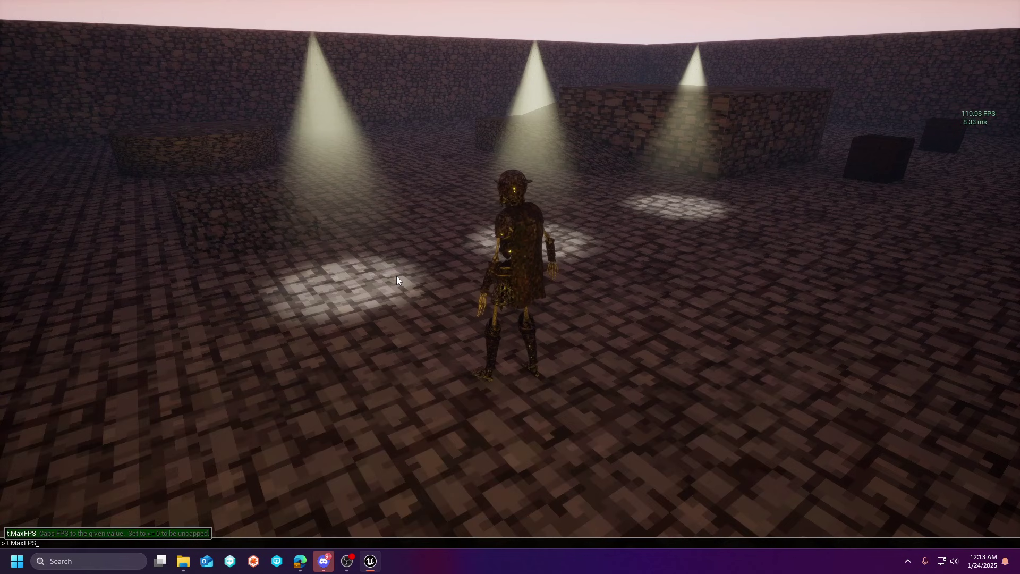
text(1500)
key(Return)
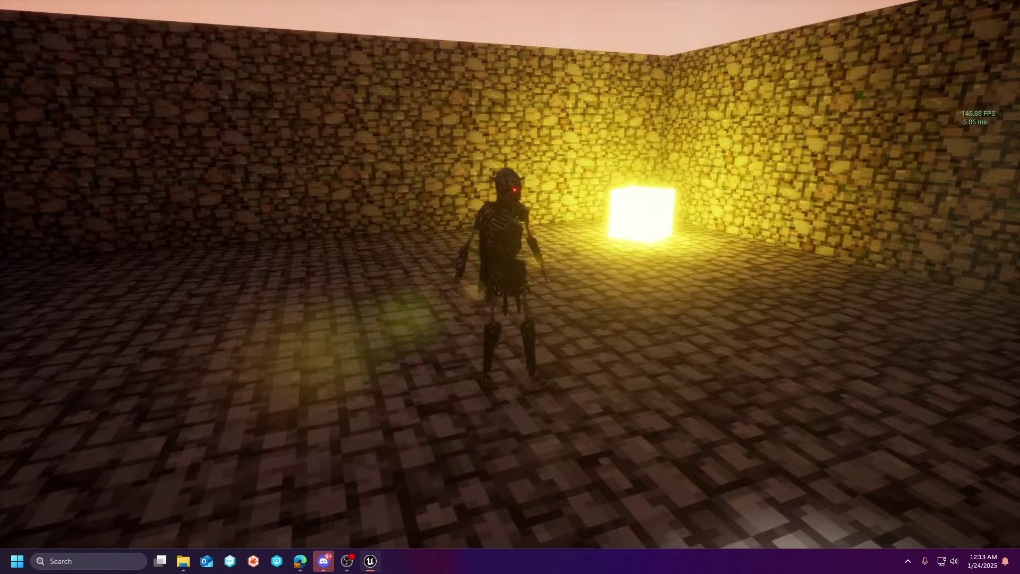
Walk the character around the lit area to check the uncapped performance, and end the full-screen play session.
key(w)
key(w)
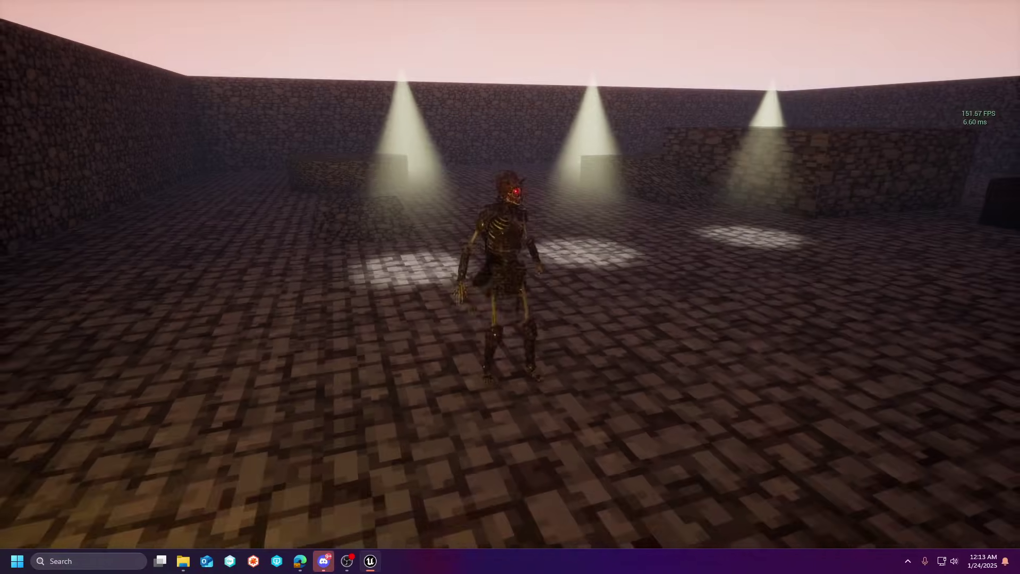
key(w)
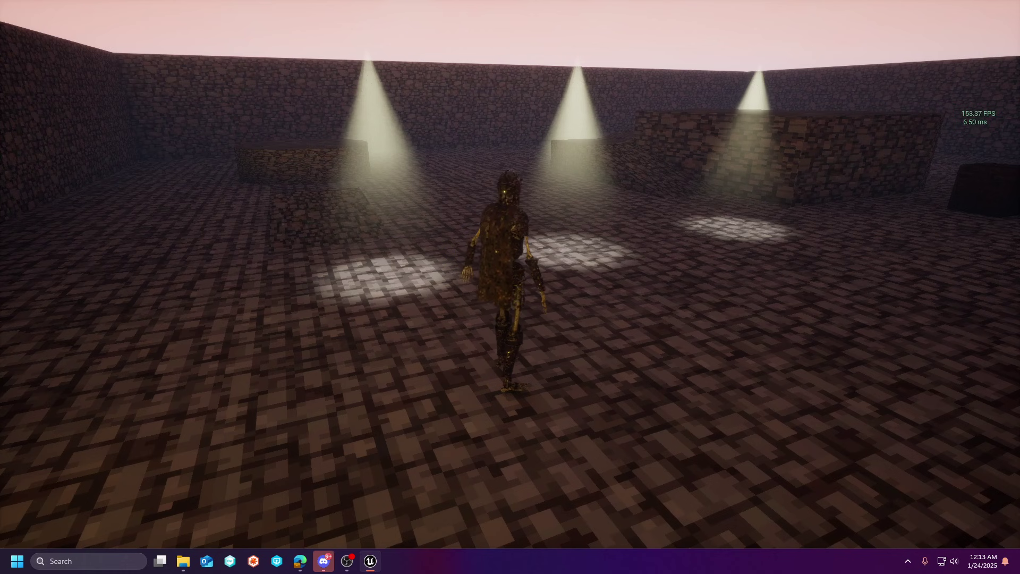
key(Escape)
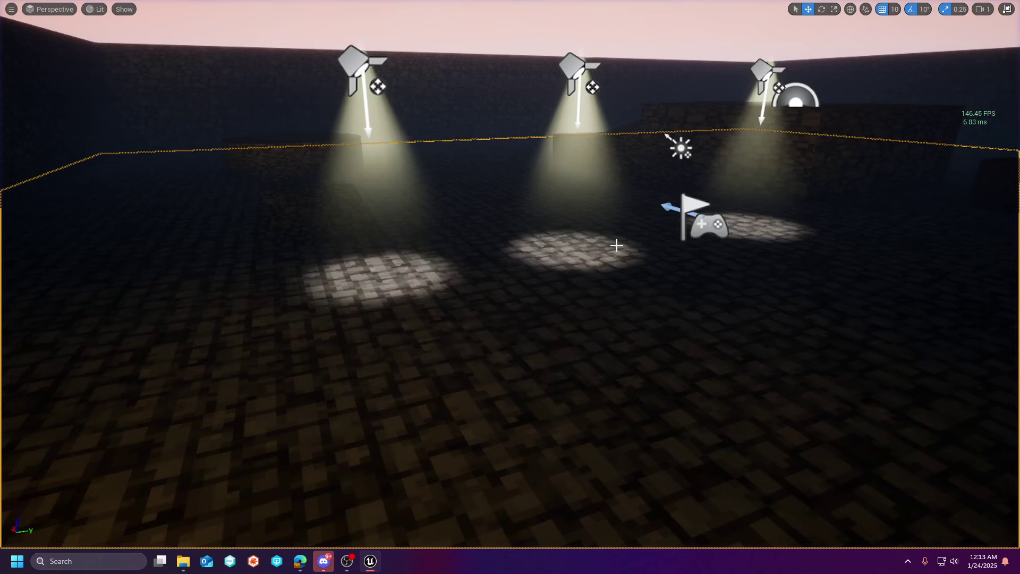
key(F11)
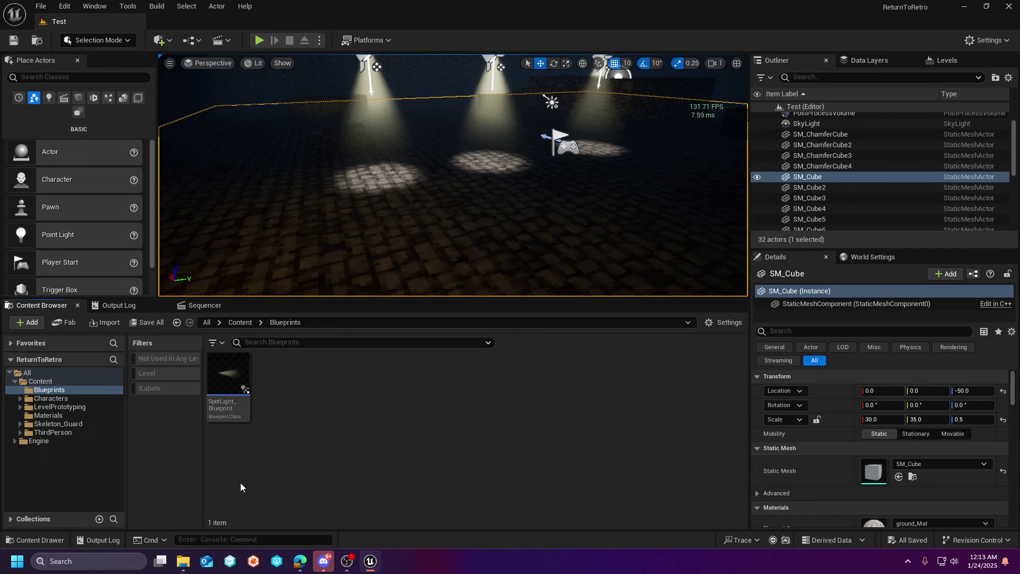
Show the project's top-level Content folder and clear the selection of the floor cube in the level.
click(49, 384)
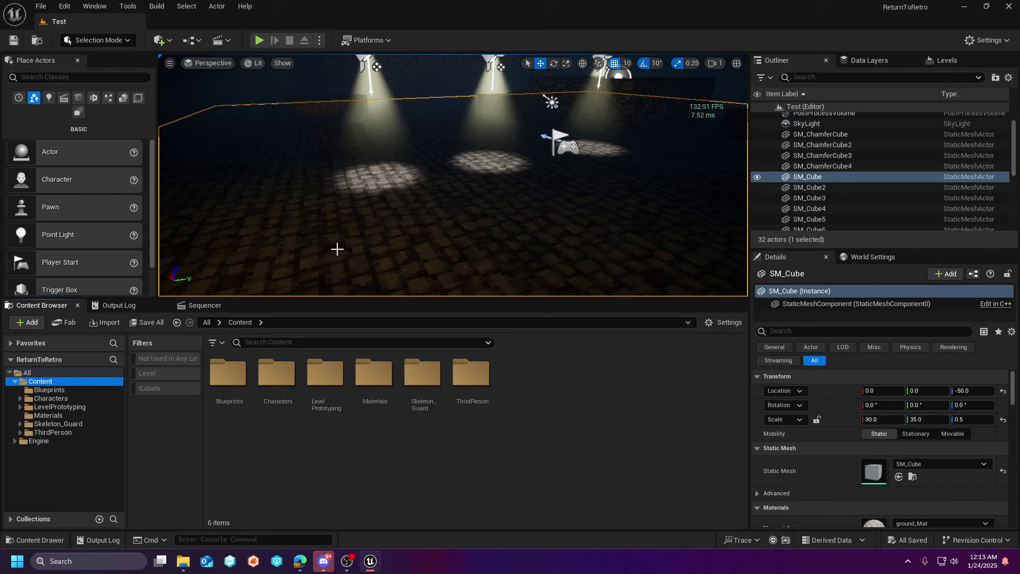
right_drag(445, 189, 563, 116)
click(496, 178)
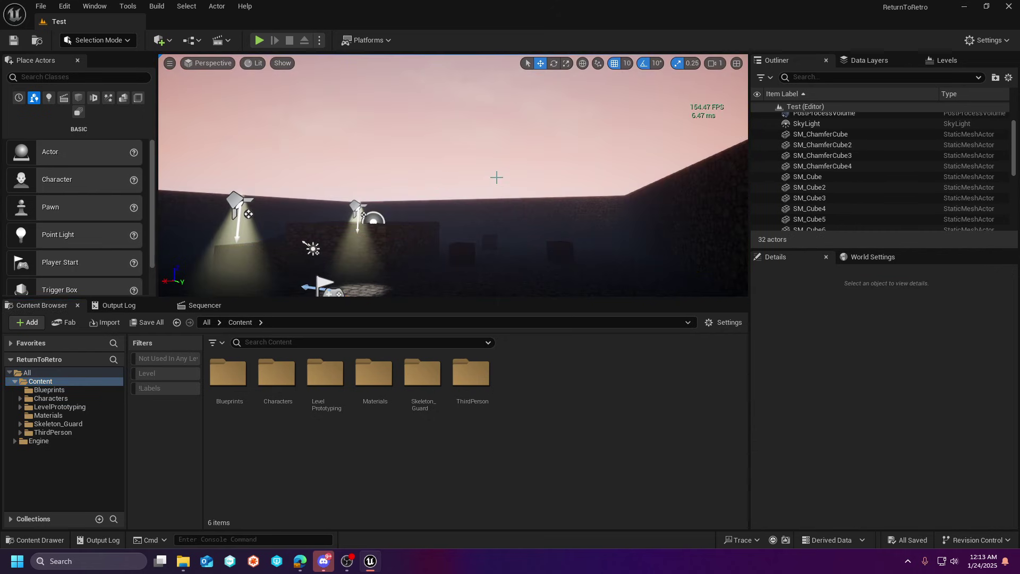
right_drag(482, 206, 482, 206)
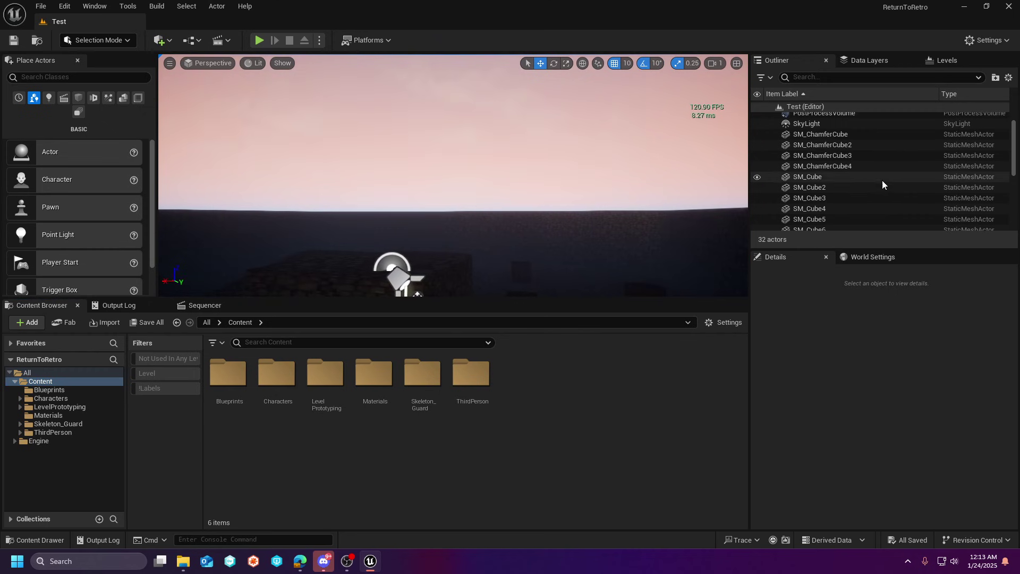
Select the BP_Sky_Sphere actor in the level and look at the sky above the spotlights.
scroll(878, 180, up, 2)
click(826, 118)
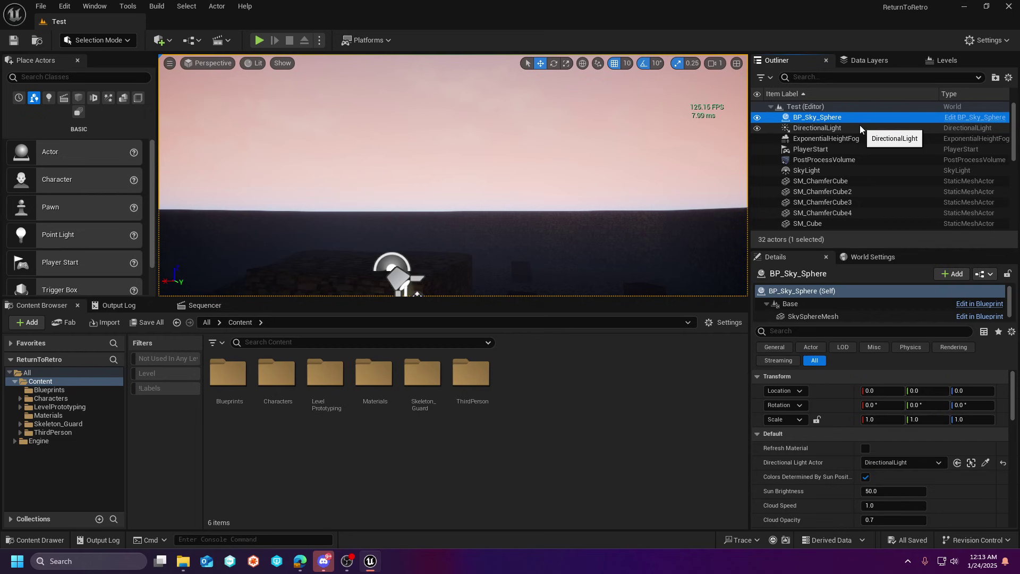
right_drag(584, 197, 404, 287)
right_drag(446, 110, 448, 71)
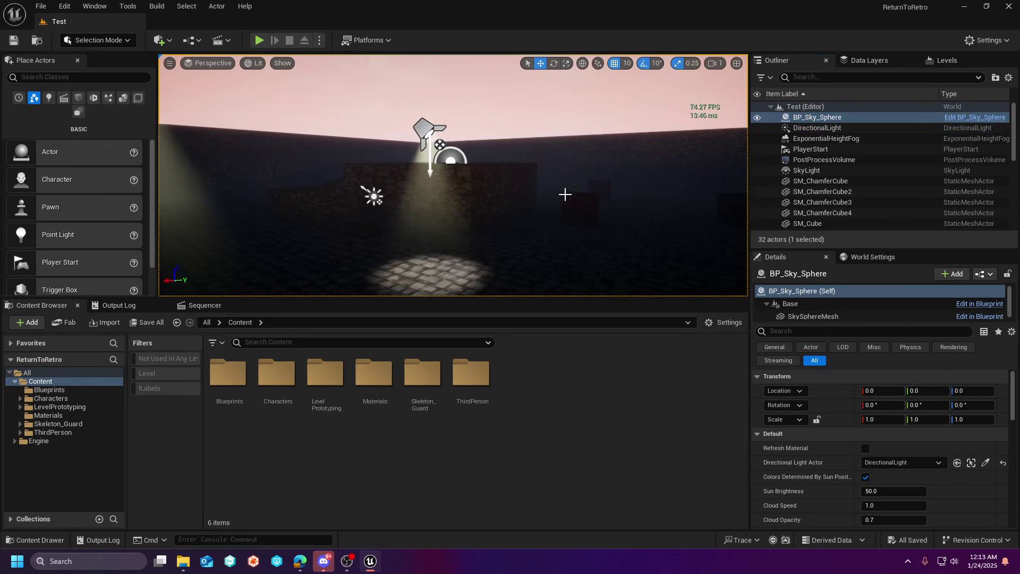
List the placeable Visual Effects actors and look through them for sky and fog options.
click(107, 100)
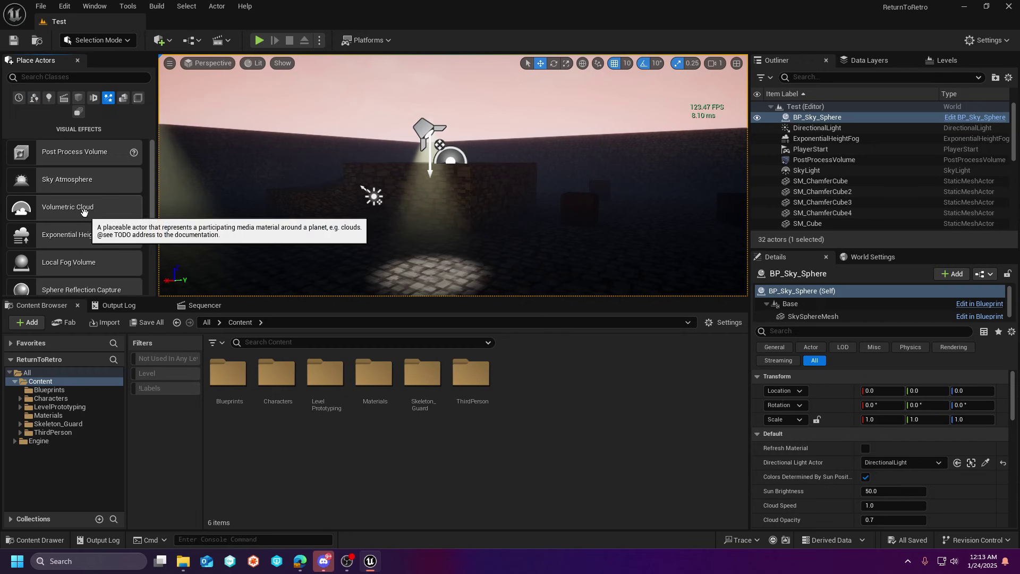
scroll(119, 227, down, 3)
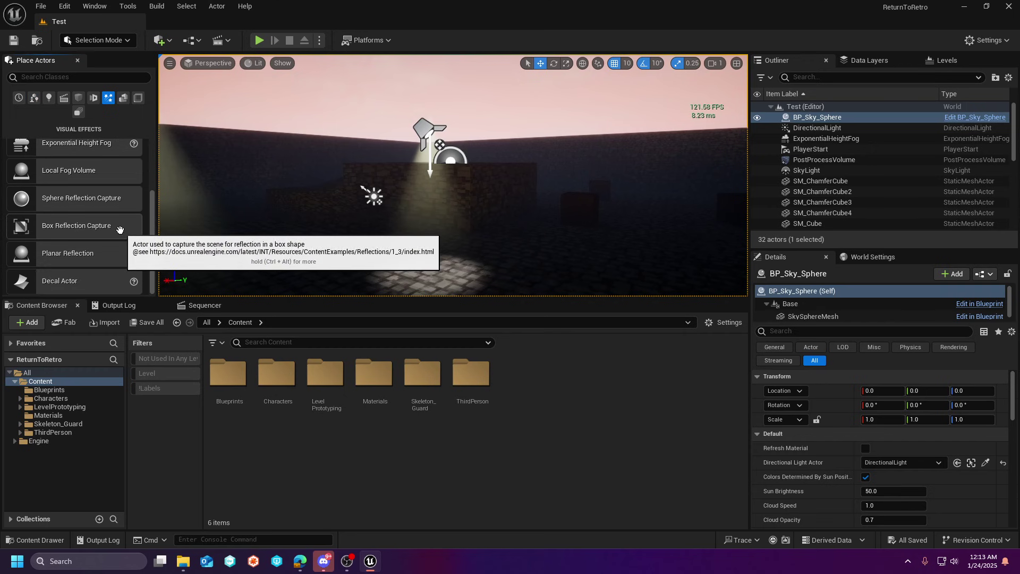
scroll(119, 234, up, 3)
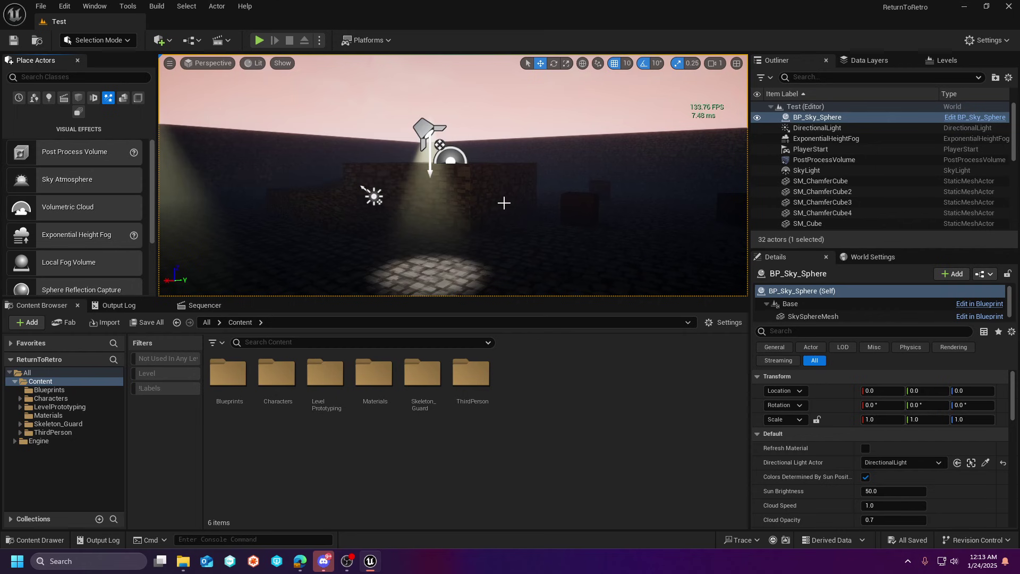
mouse_move(531, 198)
right_down()
mouse_move(595, 149)
mouse_move(542, 159)
mouse_move(499, 196)
mouse_move(488, 228)
mouse_move(542, 244)
mouse_move(563, 202)
mouse_move(558, 160)
mouse_move(521, 202)
right_up()
key(s)
Show the Engine folder and check the content display options, including Show Engine Content.
click(38, 443)
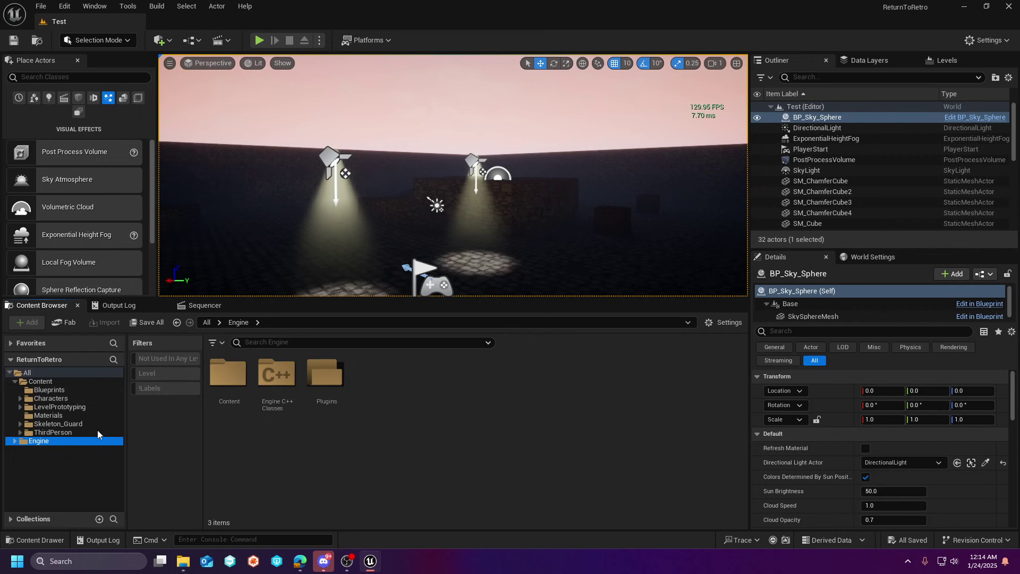
click(714, 323)
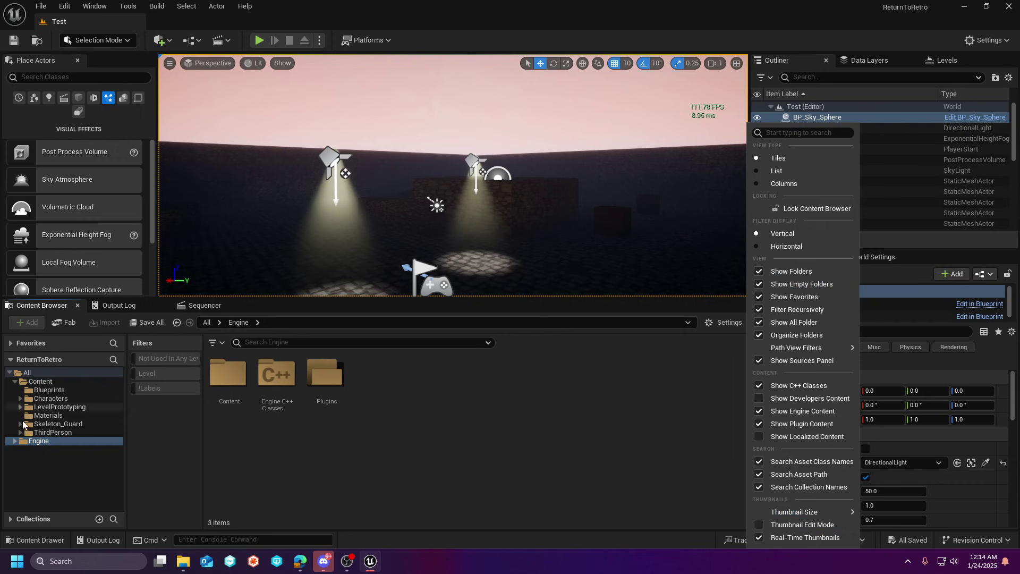
click(75, 474)
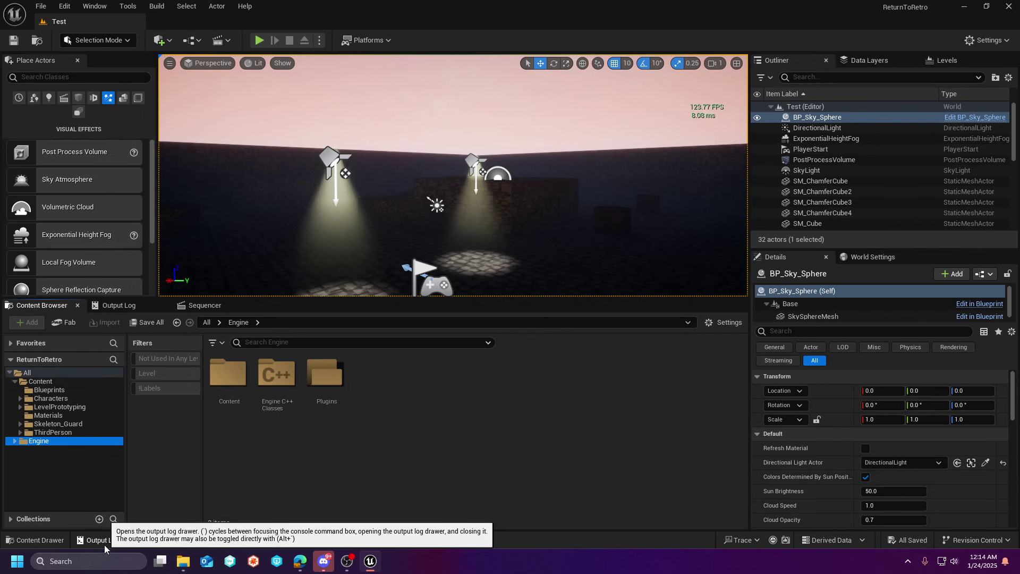
click(723, 322)
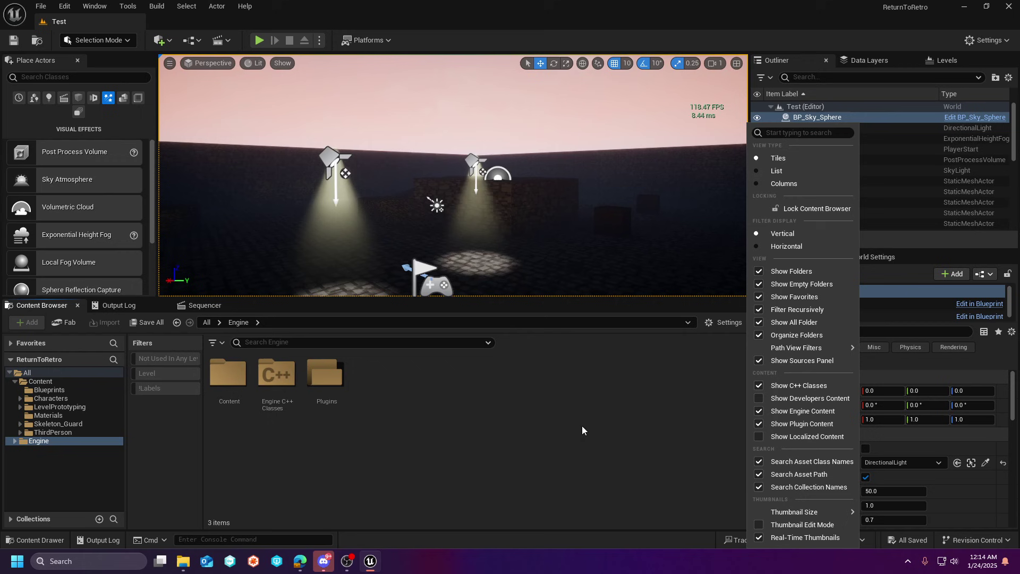
click(79, 481)
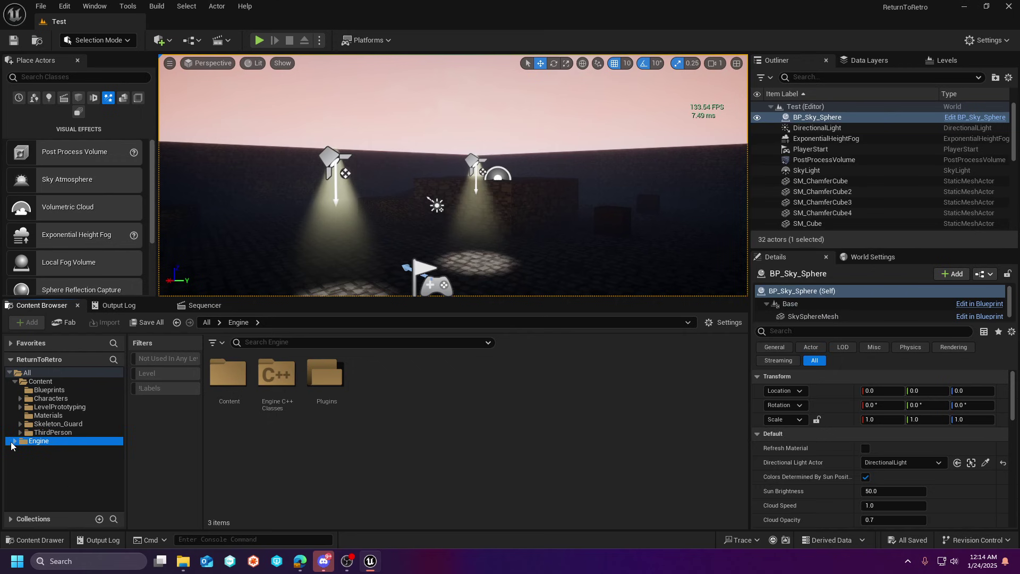
Expand the Engine's Content folder and search it for "sky" to locate the BP_Sky_Sphere blueprint.
click(21, 450)
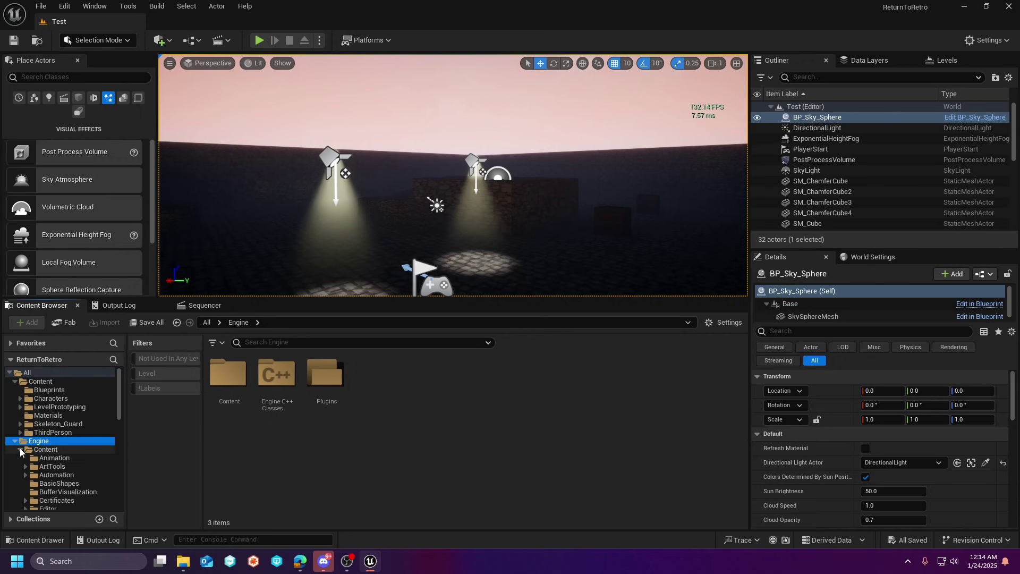
scroll(73, 451, down, 5)
scroll(64, 454, up, 6)
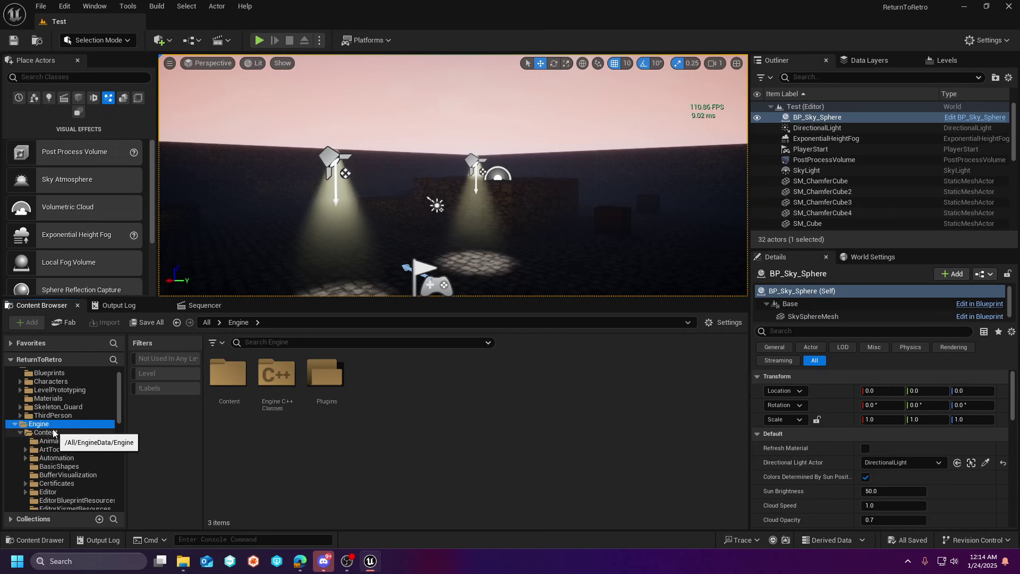
click(46, 431)
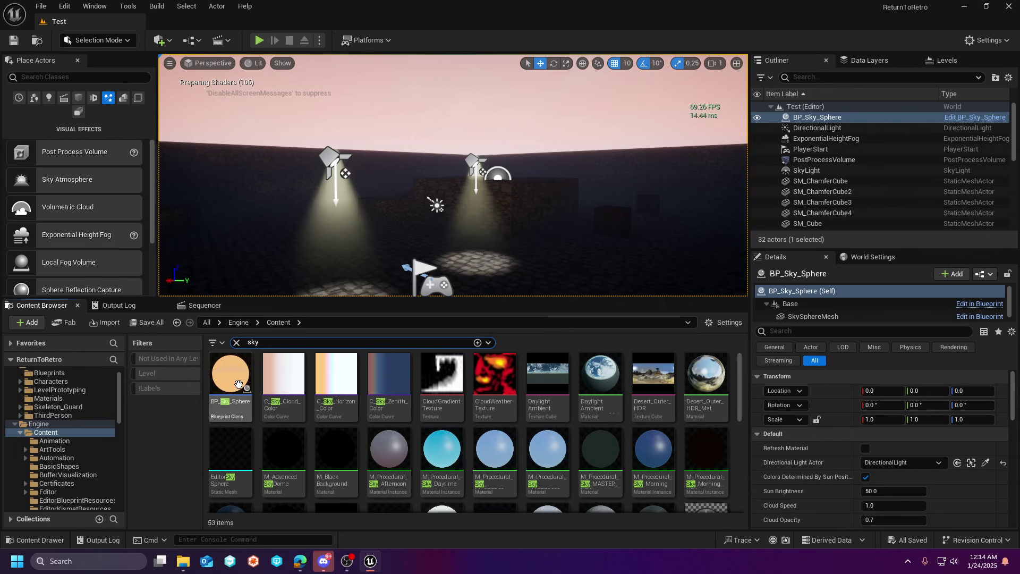
mouse_move(234, 374)
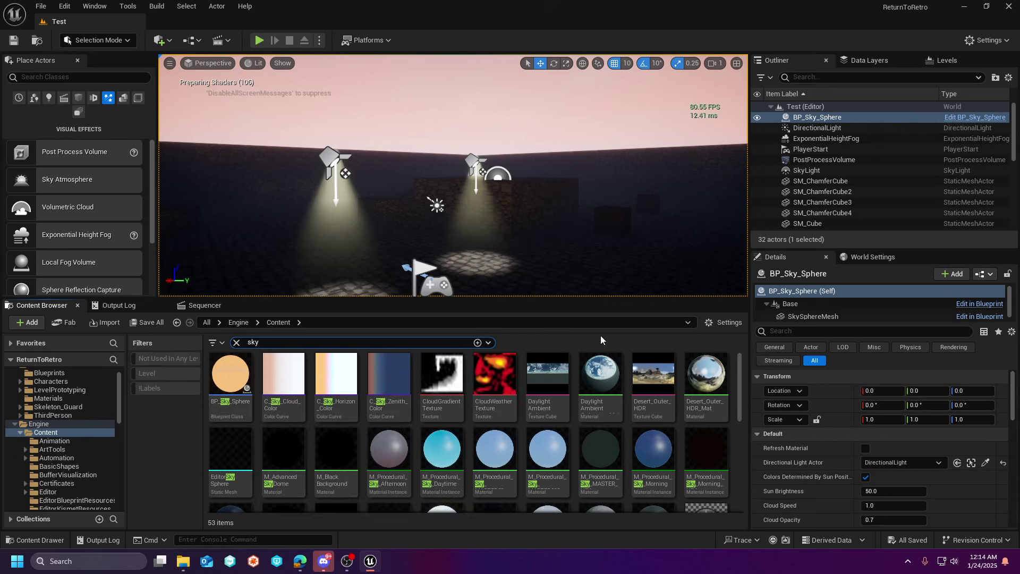
Look over the row of spotlight beams and the sky in the level.
right_drag(552, 219, 497, 229)
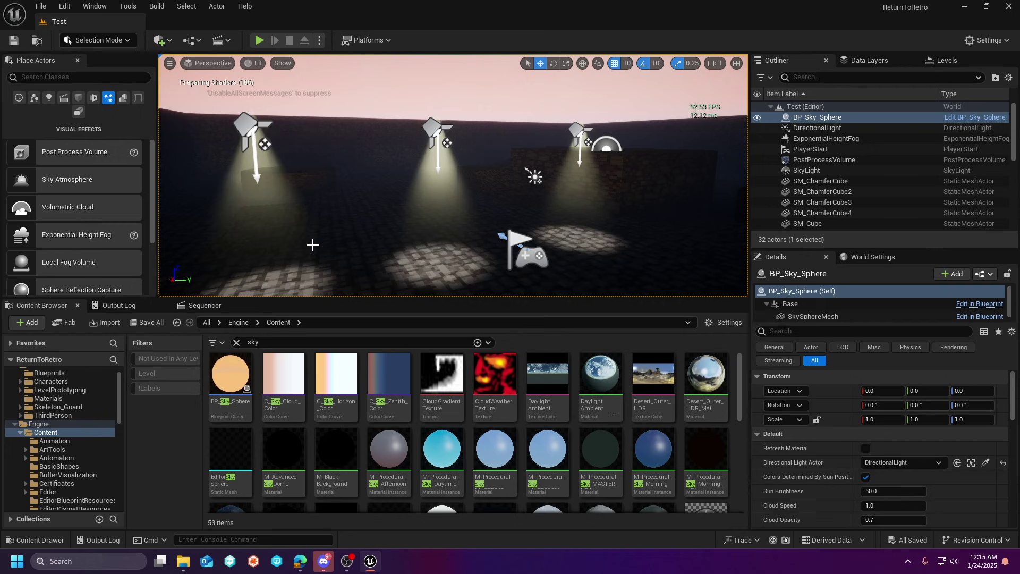
right_drag(393, 237, 181, 196)
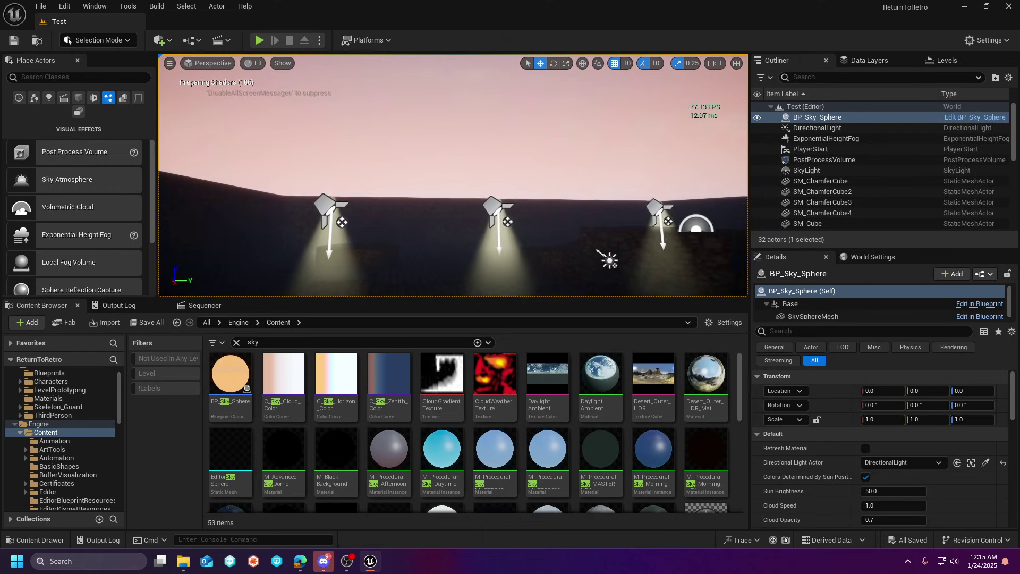
right_drag(327, 232, 332, 245)
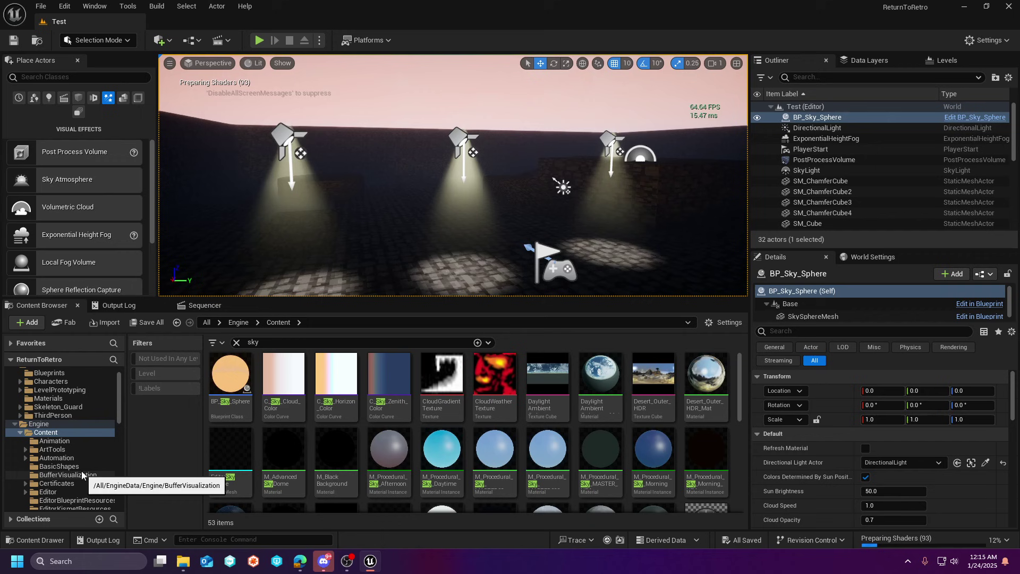
Search the Engine content for "volumetric" and reveal the M_EV_Lightbeam material instance in its own folder.
click(237, 343)
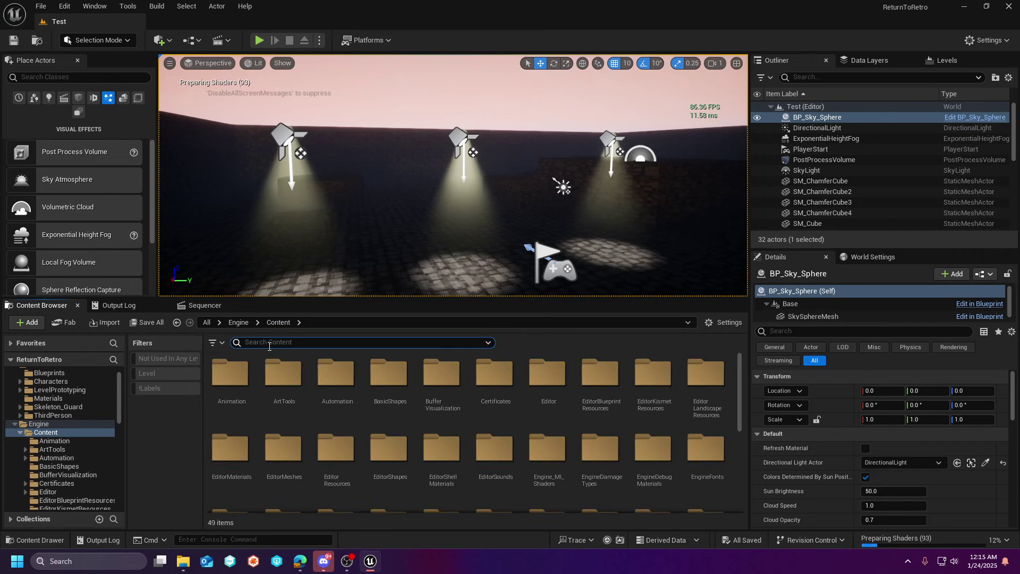
text(voum)
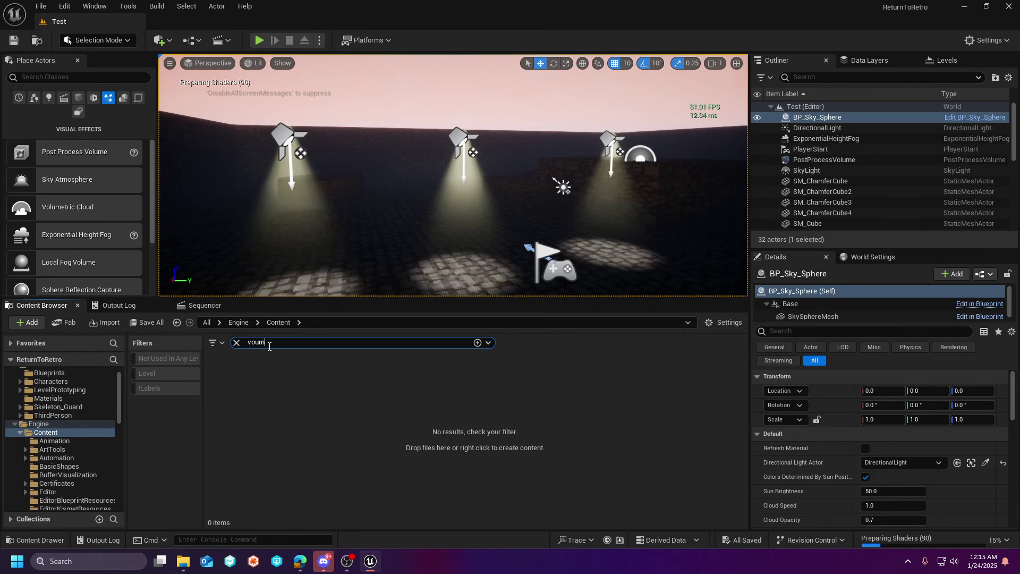
text(elumetric)
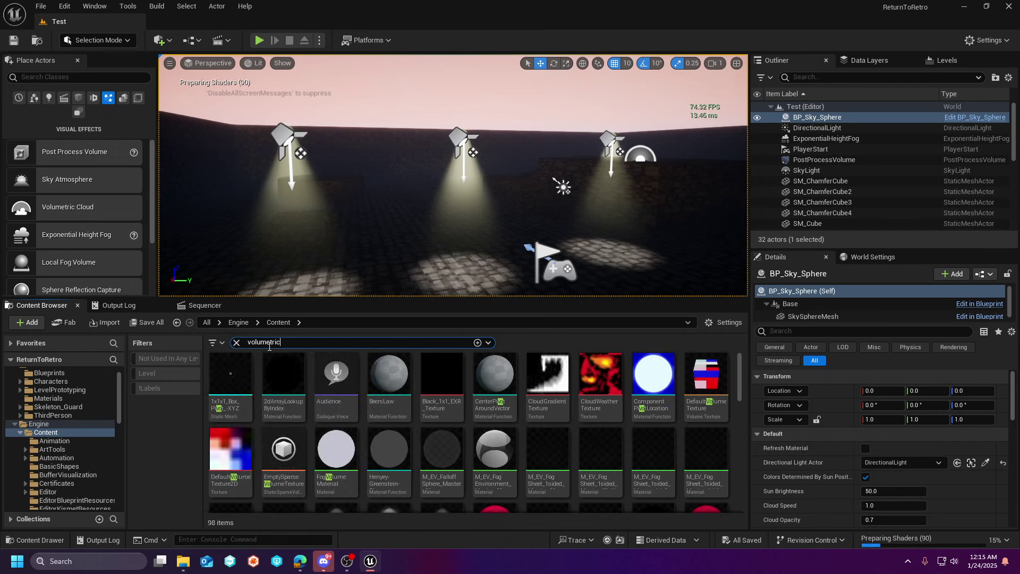
scroll(331, 419, down, 2)
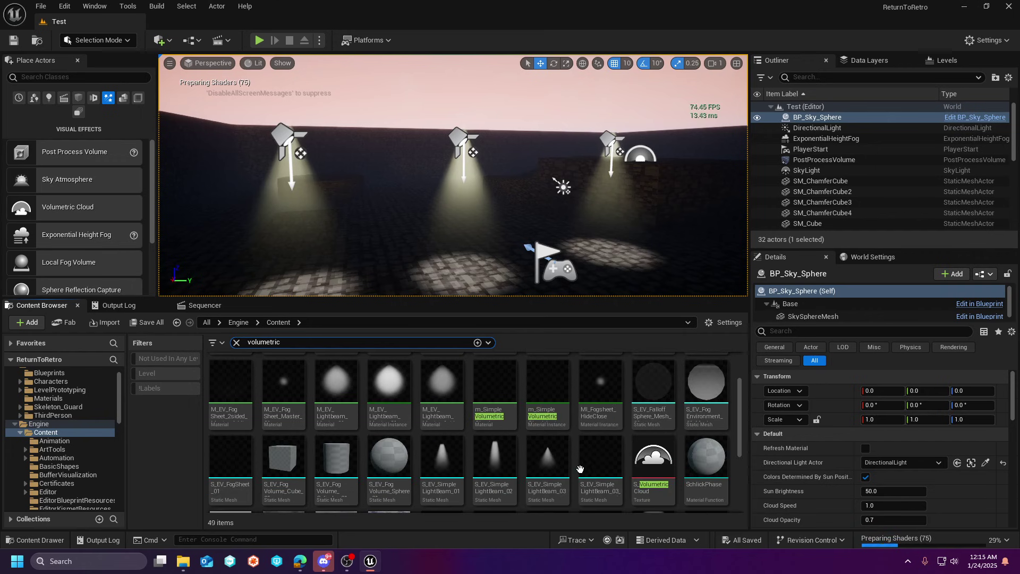
right_click(381, 392)
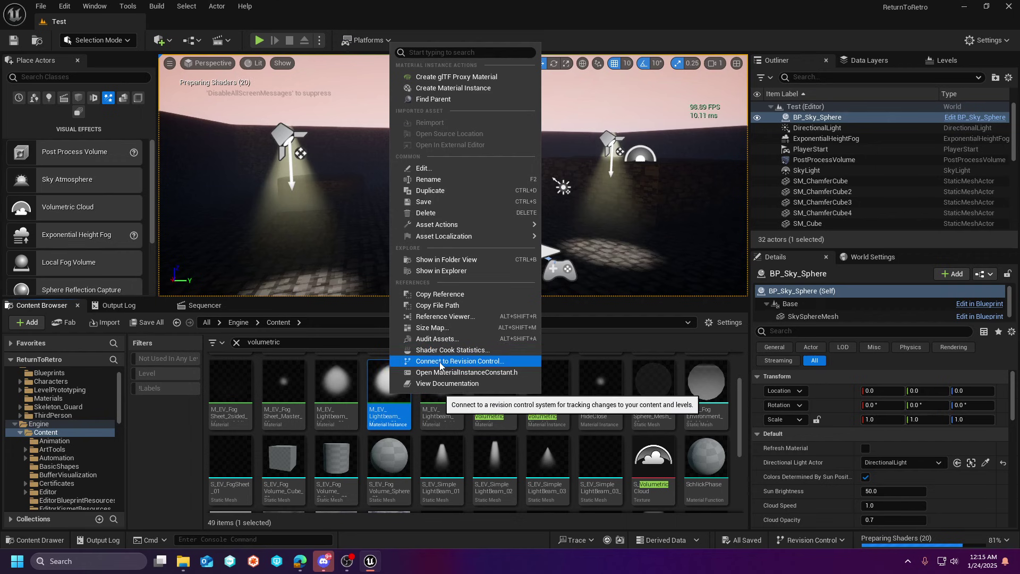
click(451, 260)
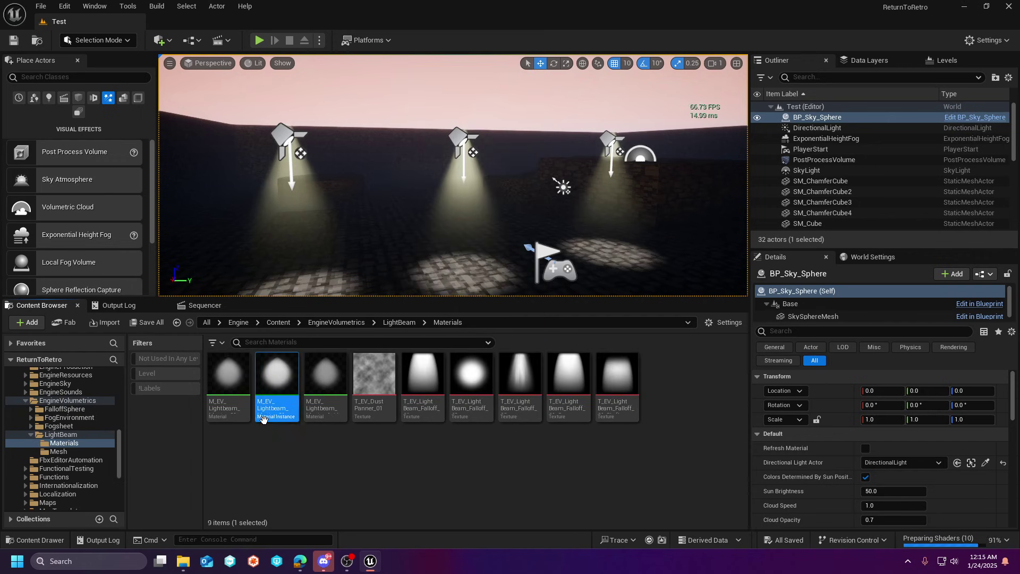
Examine the light beam meshes, materials and falloff textures in the LightBeam Mesh and Materials folders.
click(287, 457)
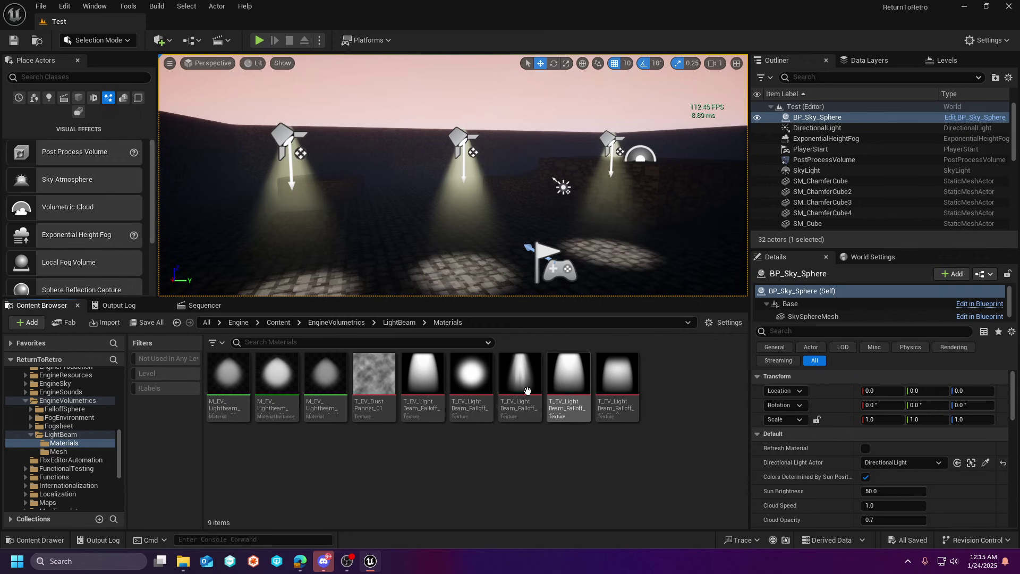
click(82, 452)
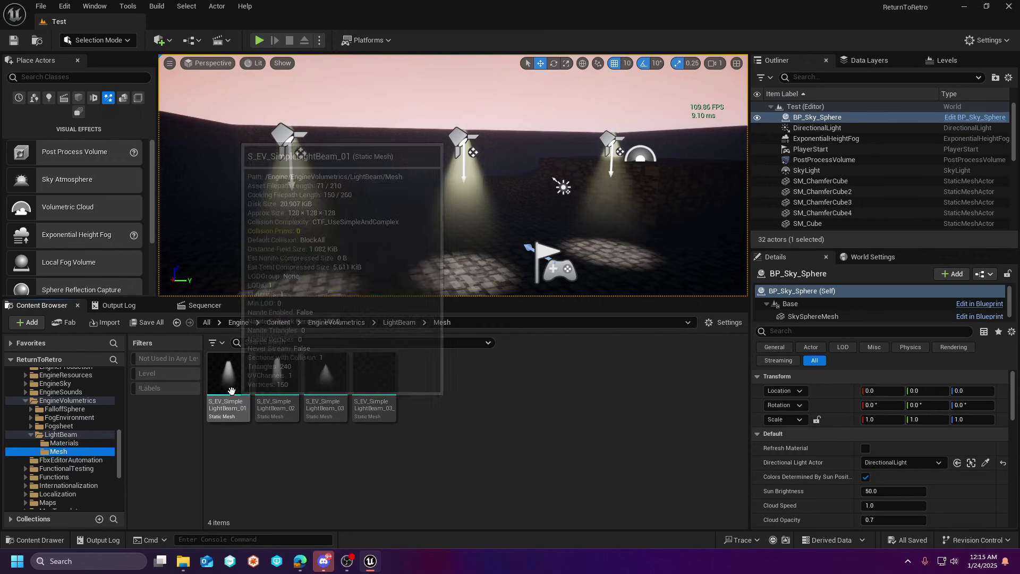
click(64, 443)
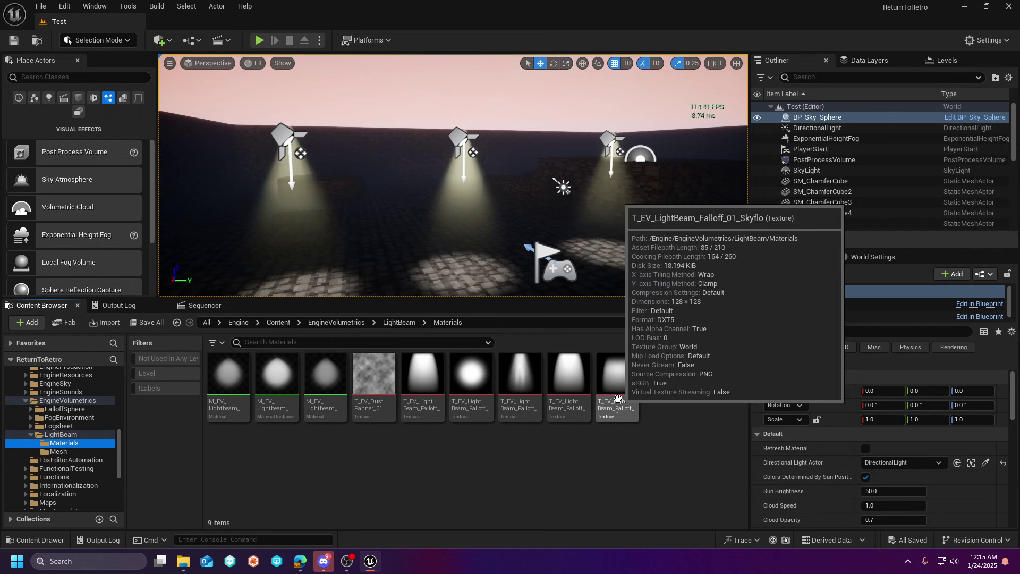
scroll(96, 430, up, 10)
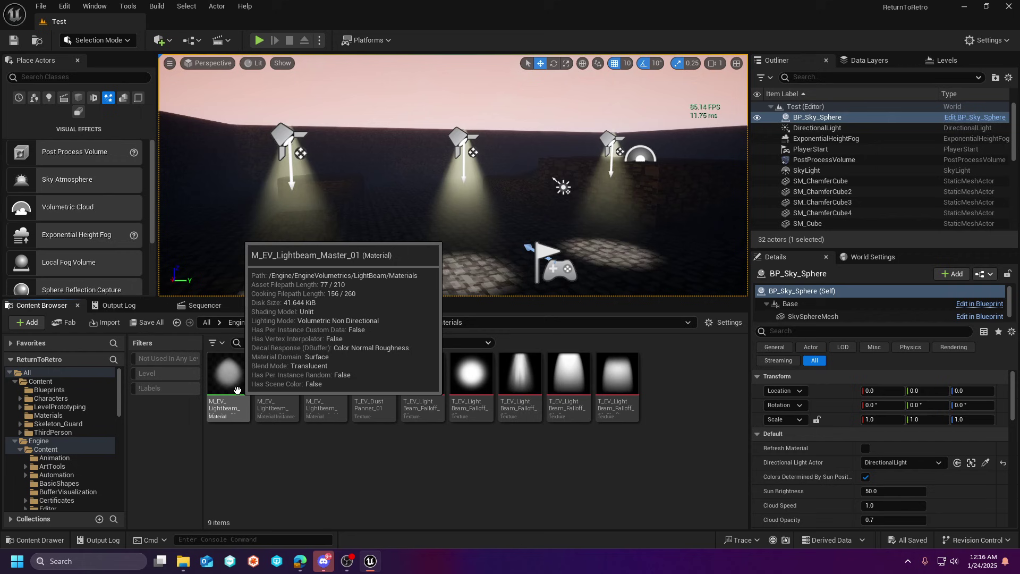
drag(223, 397, 58, 420)
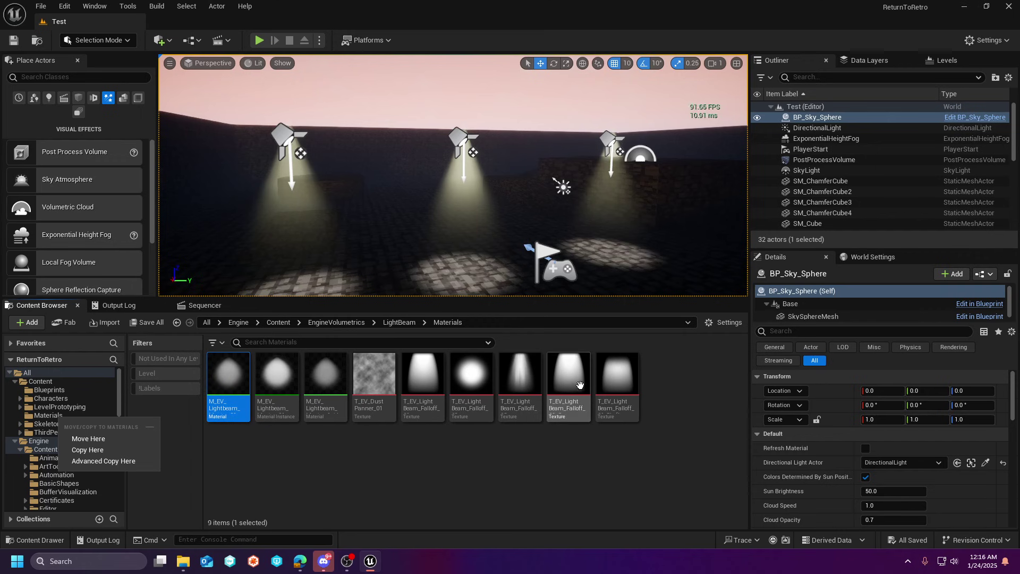
mouse_move(589, 384)
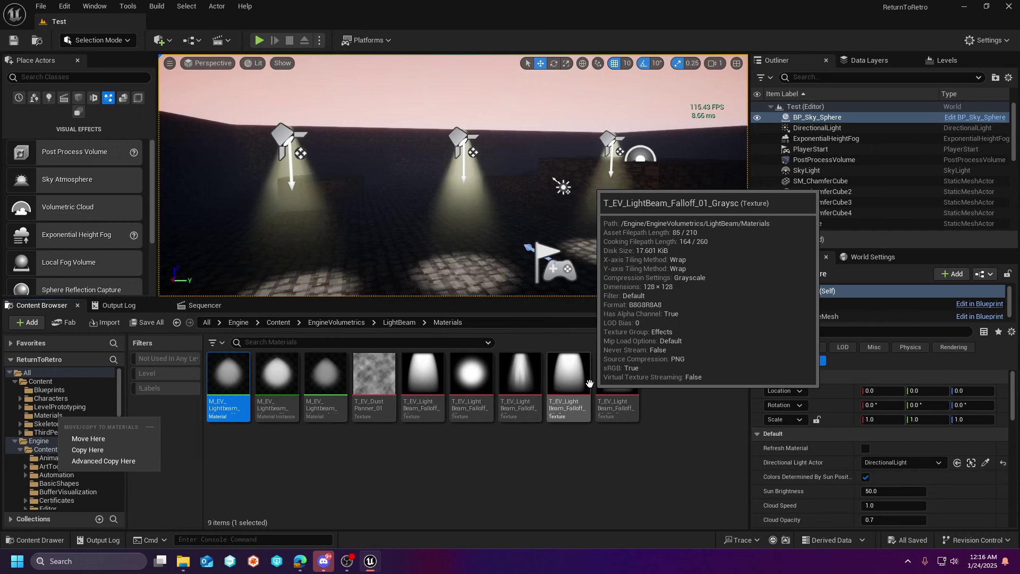
click(314, 491)
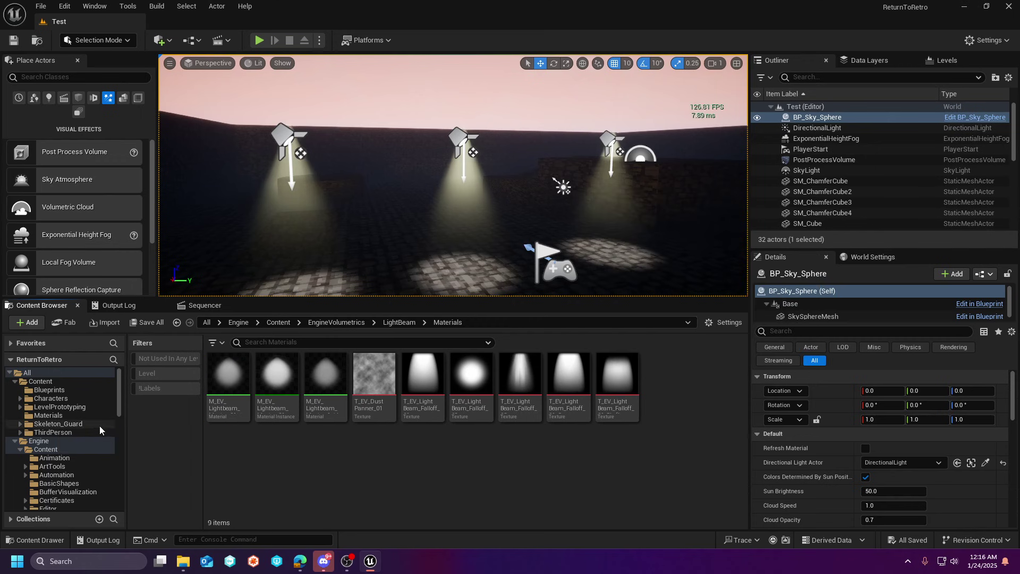
Show the project's own Materials folder containing the MI_FlashLightBeam material instance.
click(80, 415)
mouse_move(216, 382)
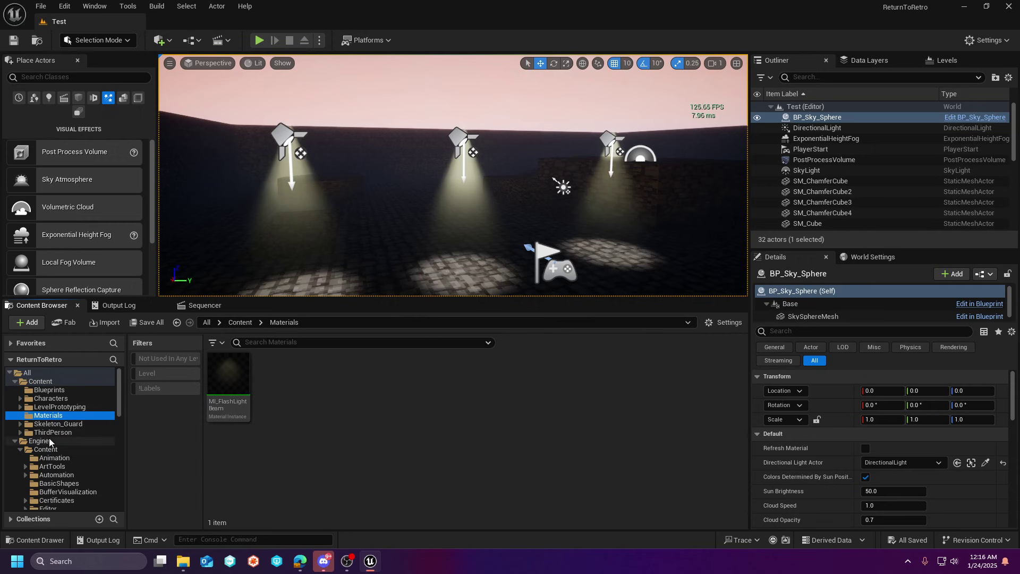
scroll(49, 425, down, 6)
scroll(79, 460, up, 4)
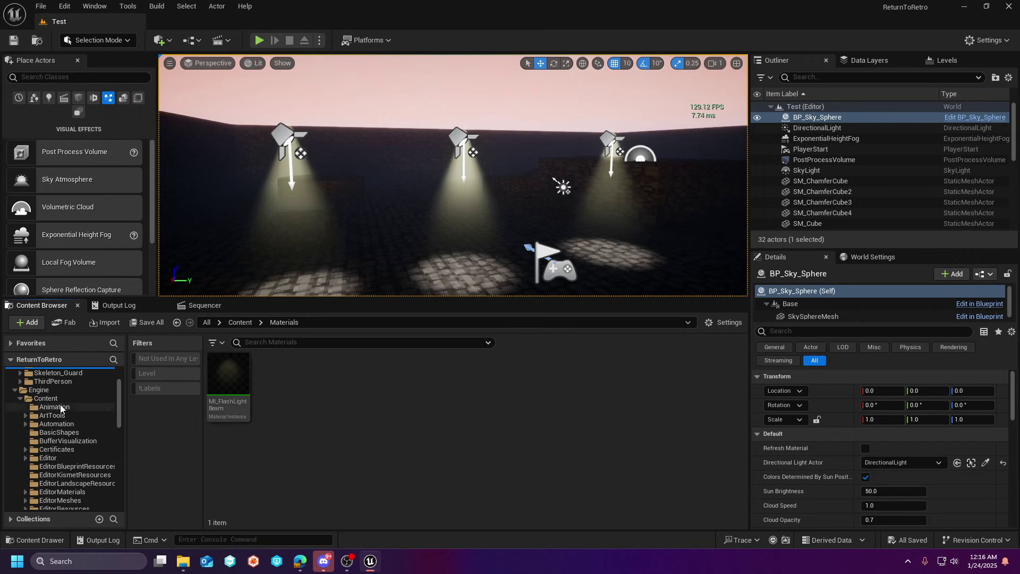
scroll(61, 408, up, 3)
Open the MI_FlashLightBeam material instance and dock its editor beside the Test level, returning to the level.
click(217, 384)
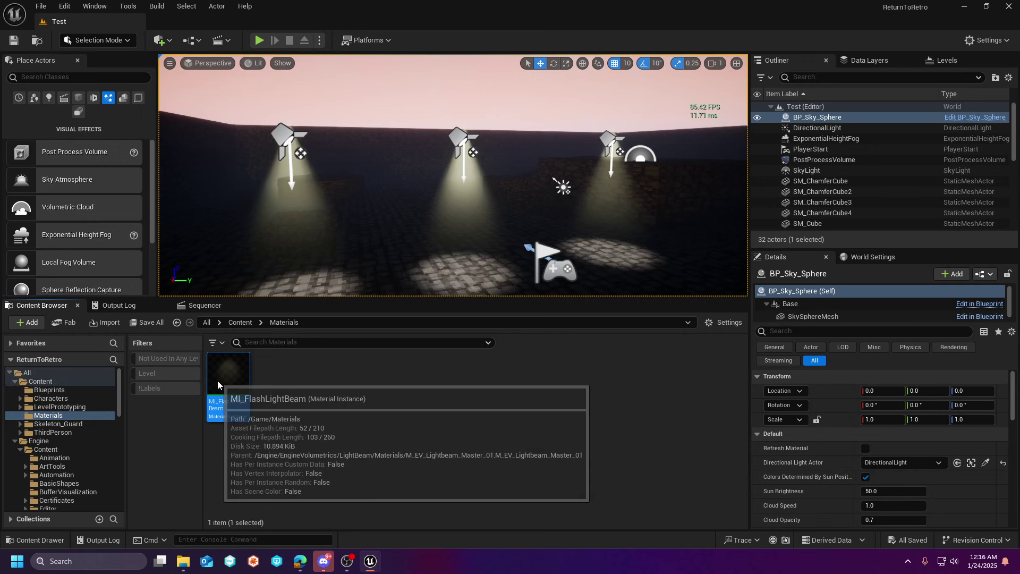
double_click(217, 385)
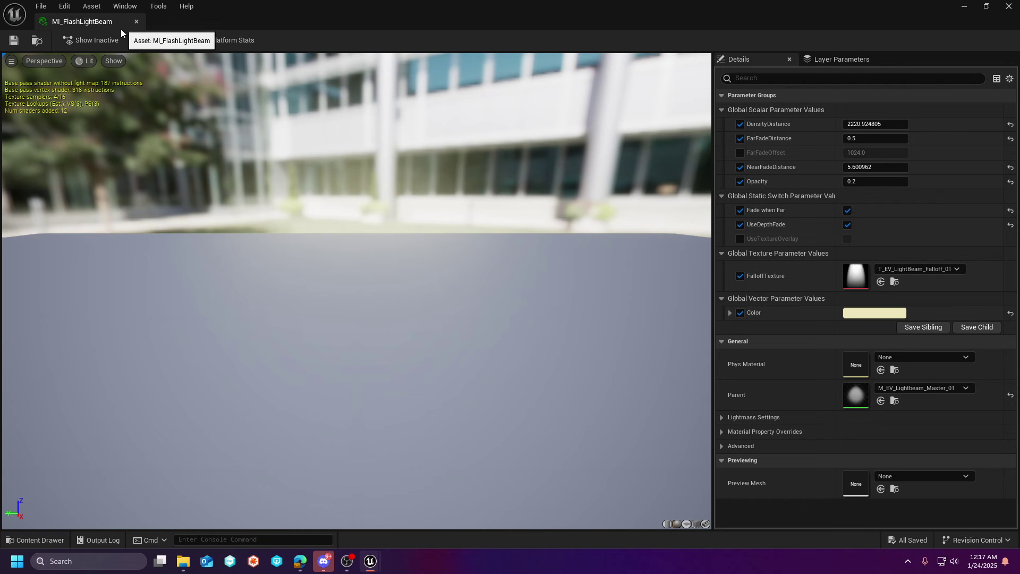
drag(120, 28, 225, 22)
click(97, 22)
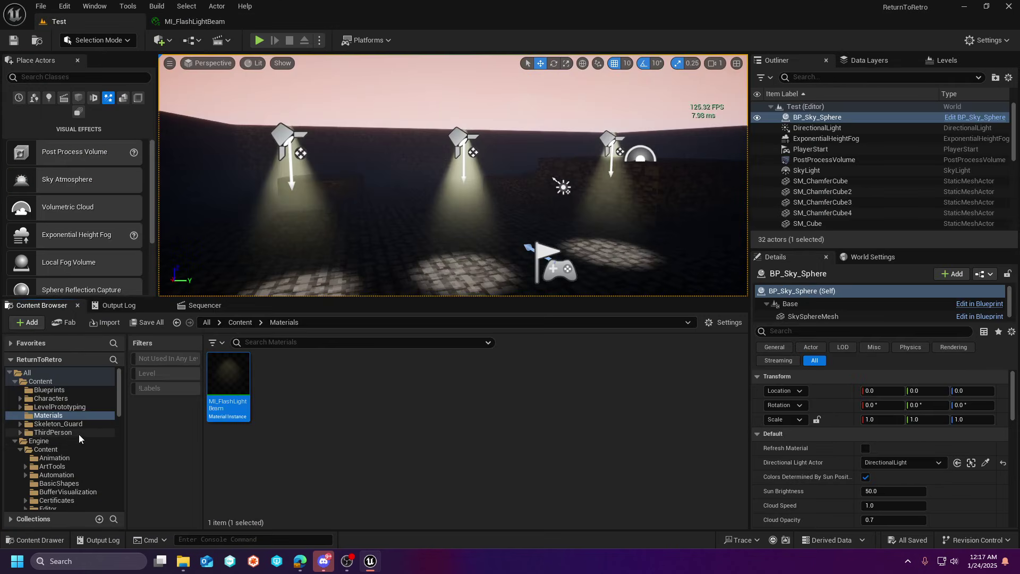
Examine the simple light beam meshes in the engine's LightBeam Mesh folder, including the cross variant.
scroll(77, 456, down, 18)
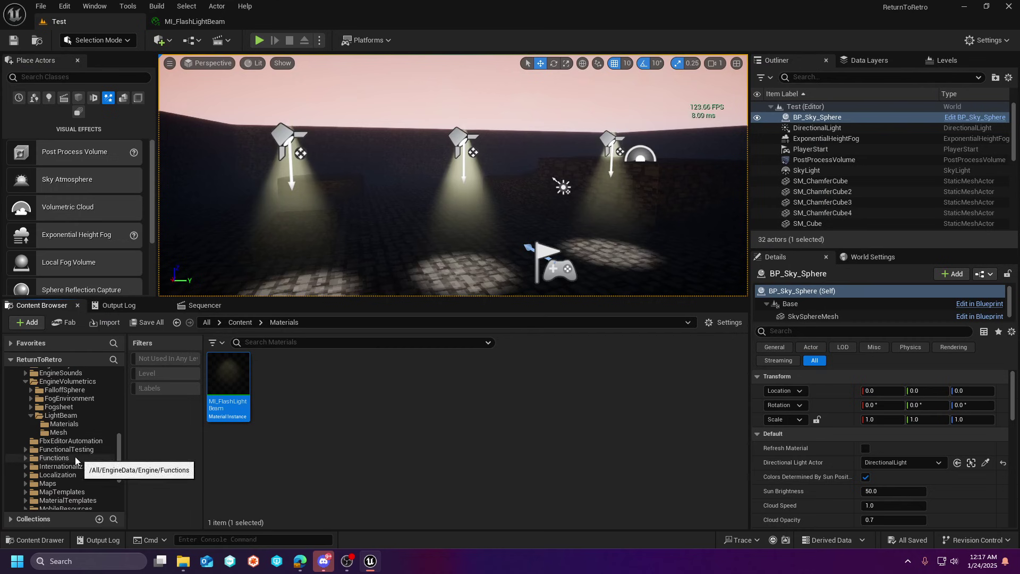
click(58, 434)
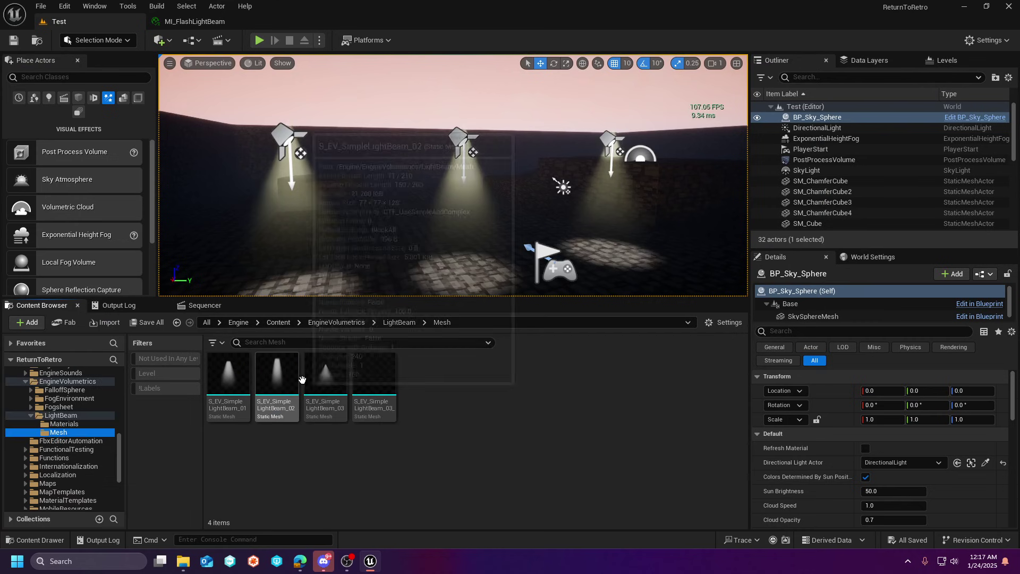
mouse_move(369, 383)
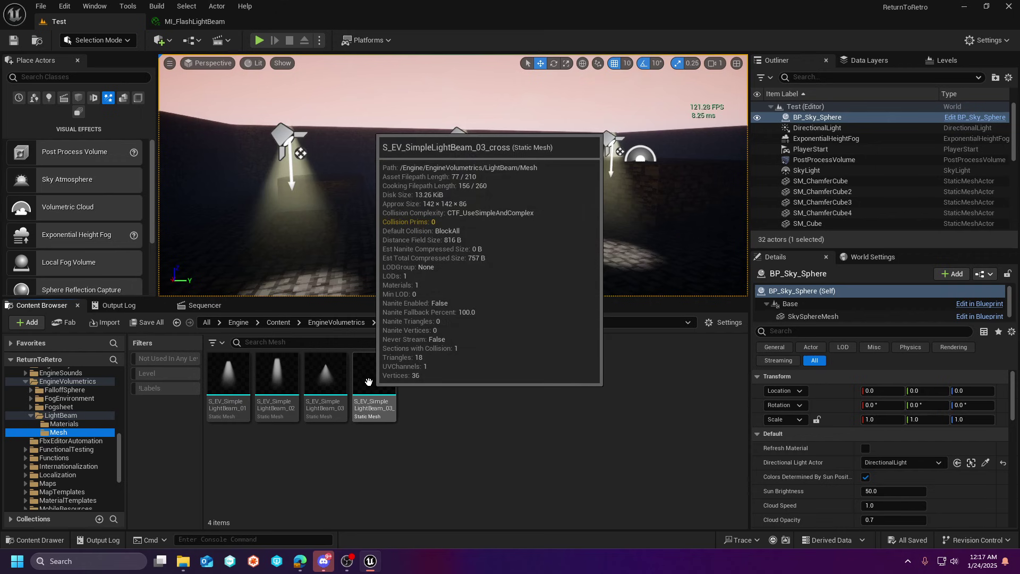
mouse_move(328, 382)
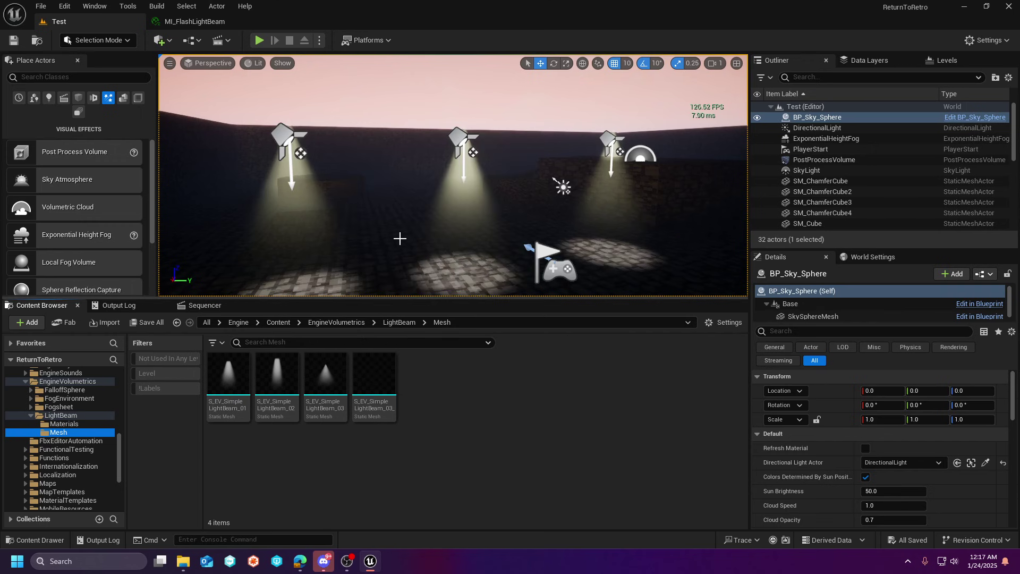
Try out the S_EV_SimpleLightBeam_03 mesh in the level beside the spotlights, raised to Z 190, and delete it again.
right_drag(400, 238, 335, 263)
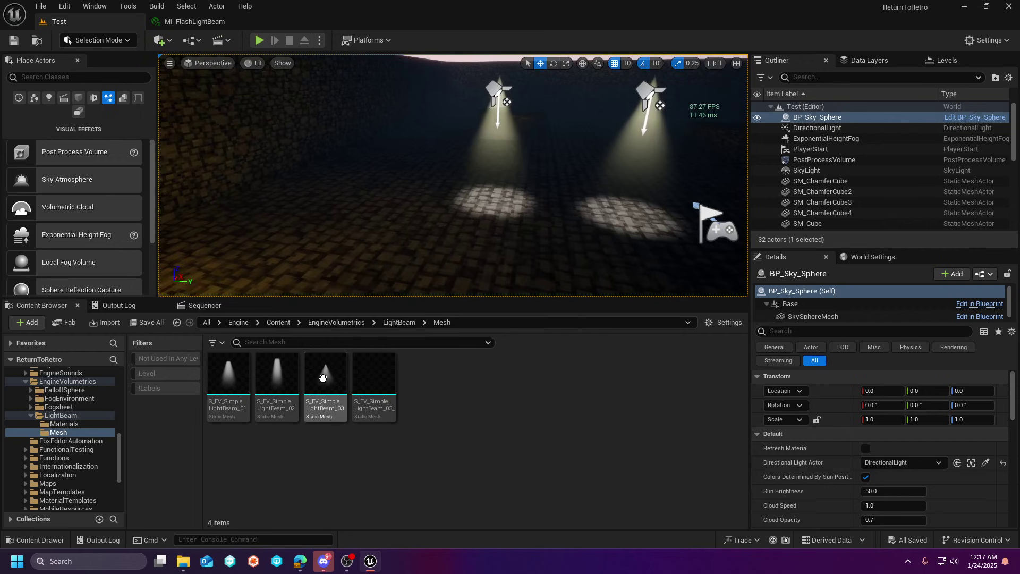
mouse_move(323, 377)
drag(323, 378, 325, 238)
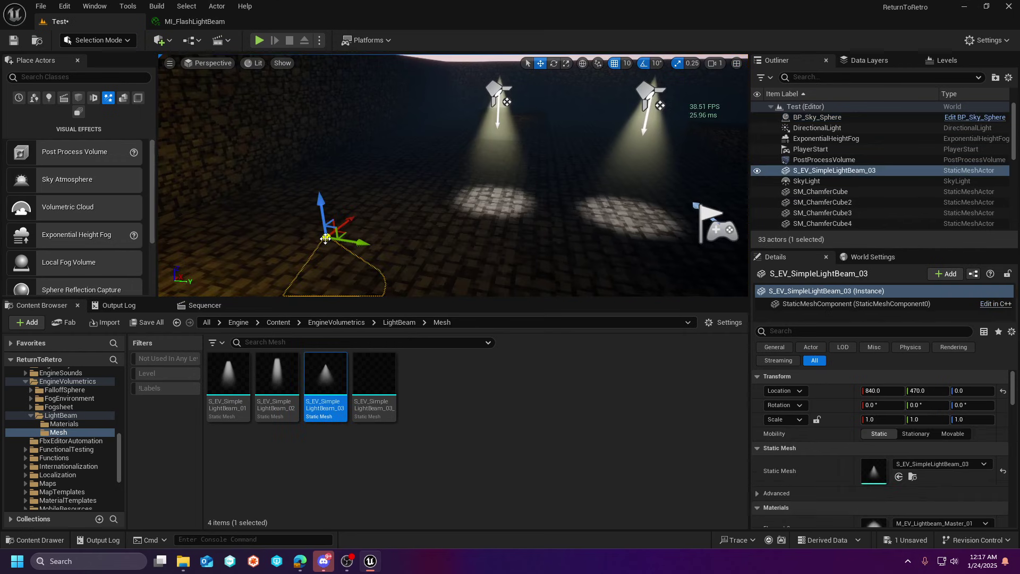
drag(321, 202, 312, 97)
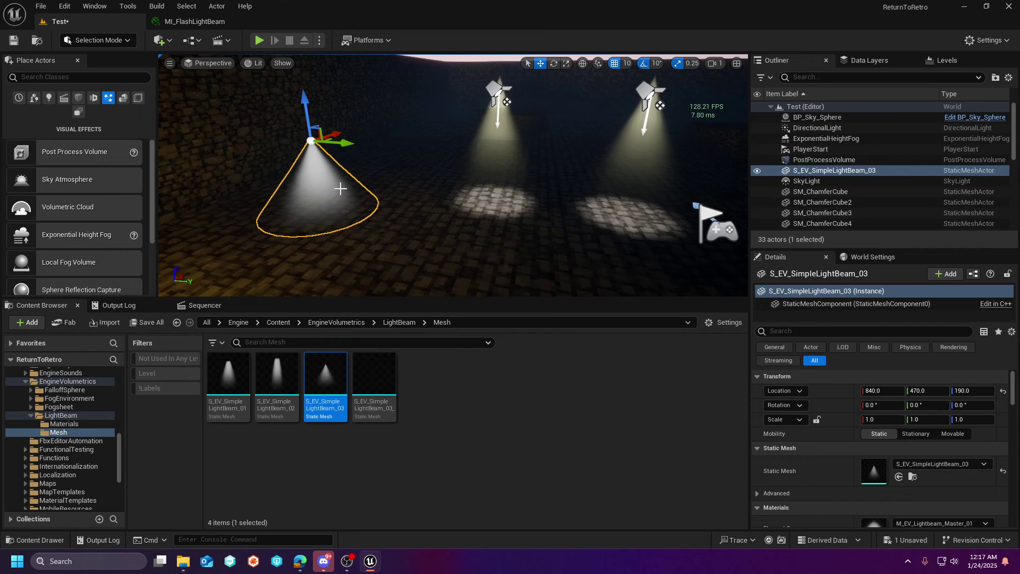
mouse_move(275, 366)
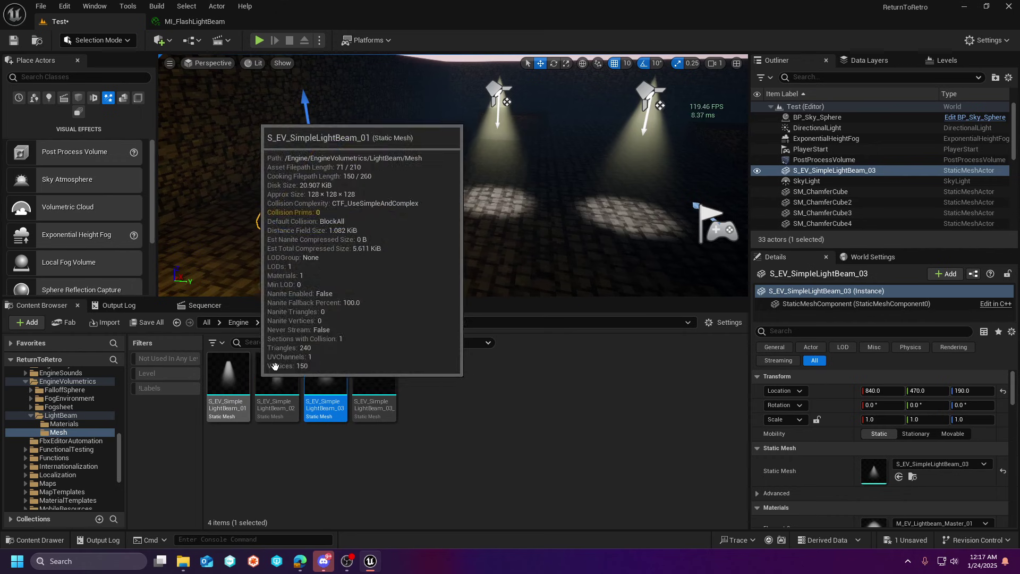
mouse_move(332, 392)
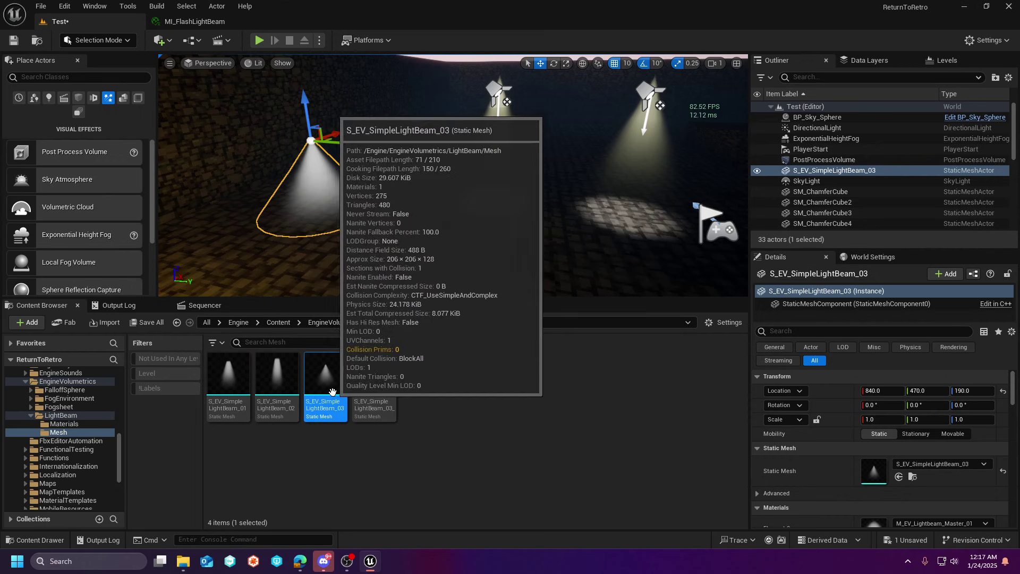
key(Delete)
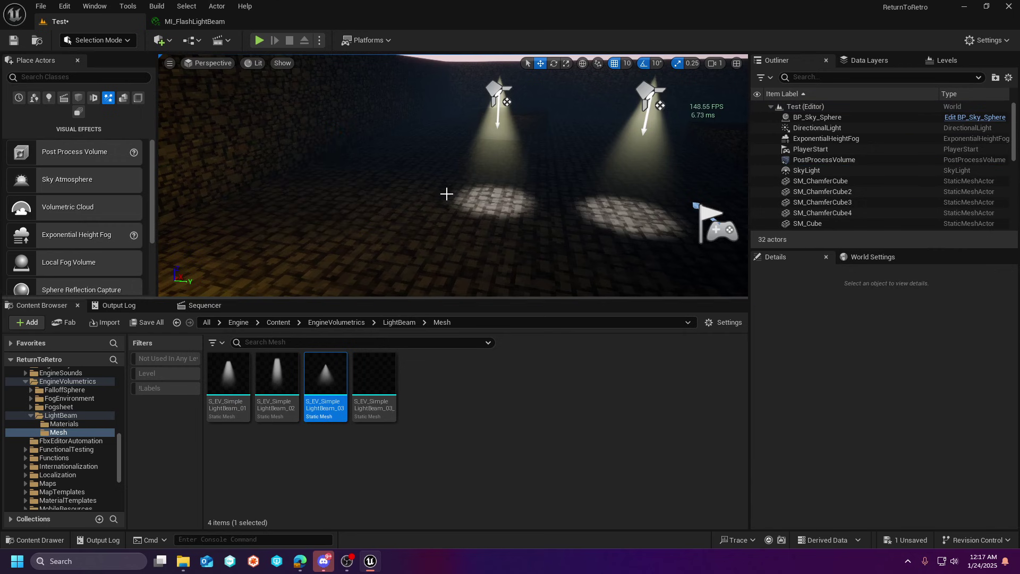
right_drag(446, 194, 577, 165)
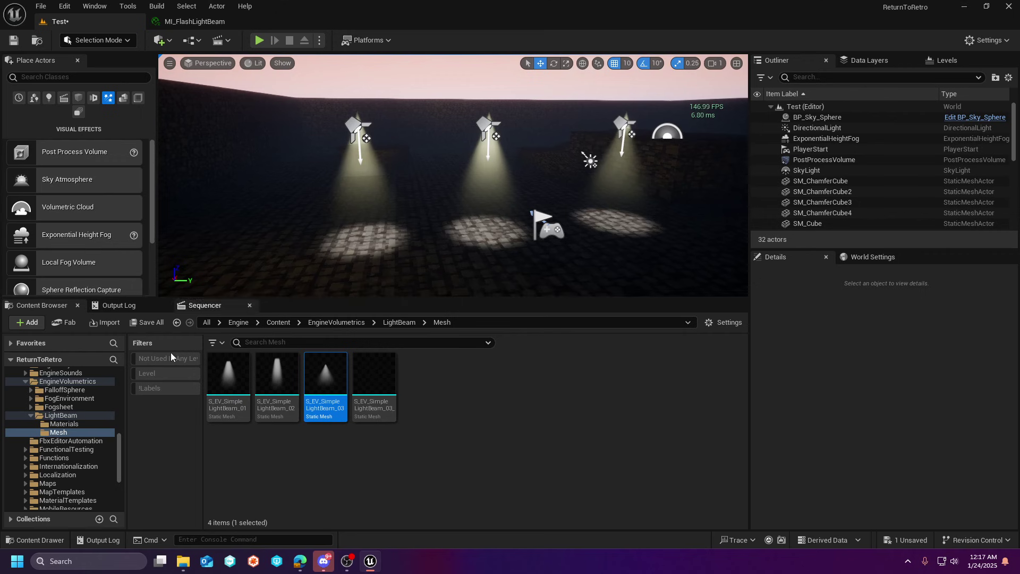
Open SpotLight_Blueprint from the project's Blueprints folder and look through its Event Graph and Construction Script.
scroll(66, 425, up, 10)
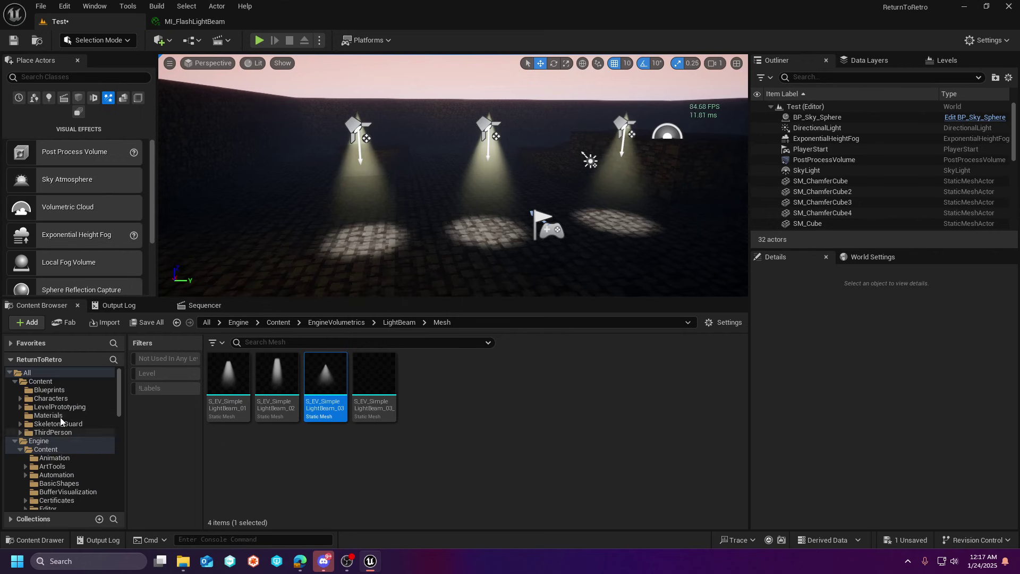
click(51, 390)
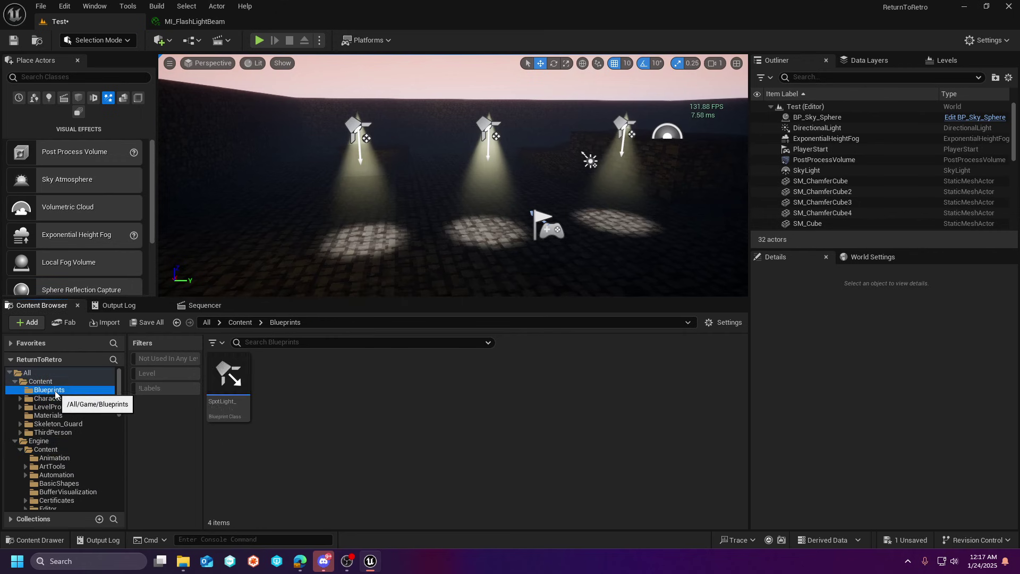
double_click(238, 385)
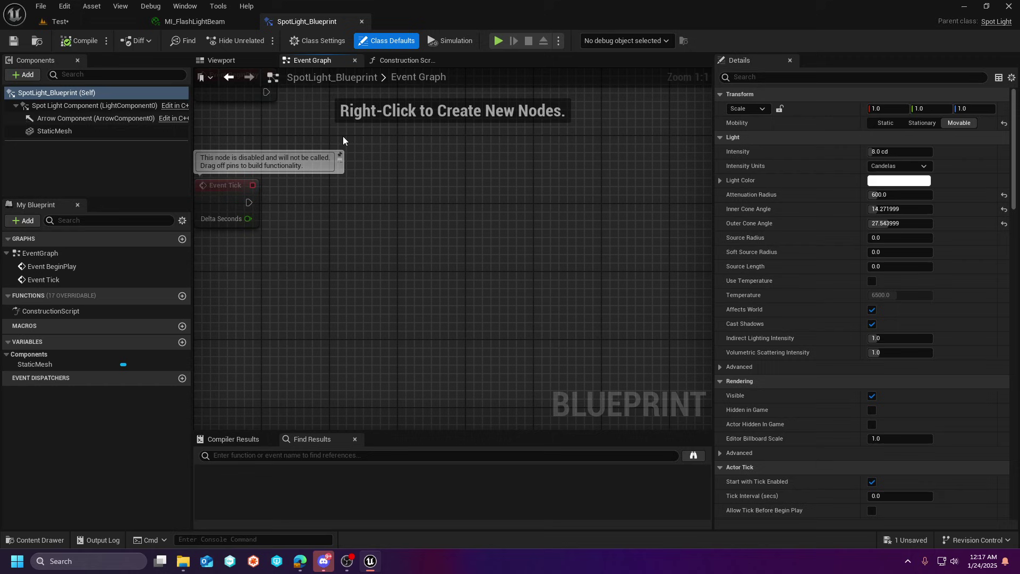
right_drag(343, 137, 494, 219)
right_drag(415, 173, 451, 236)
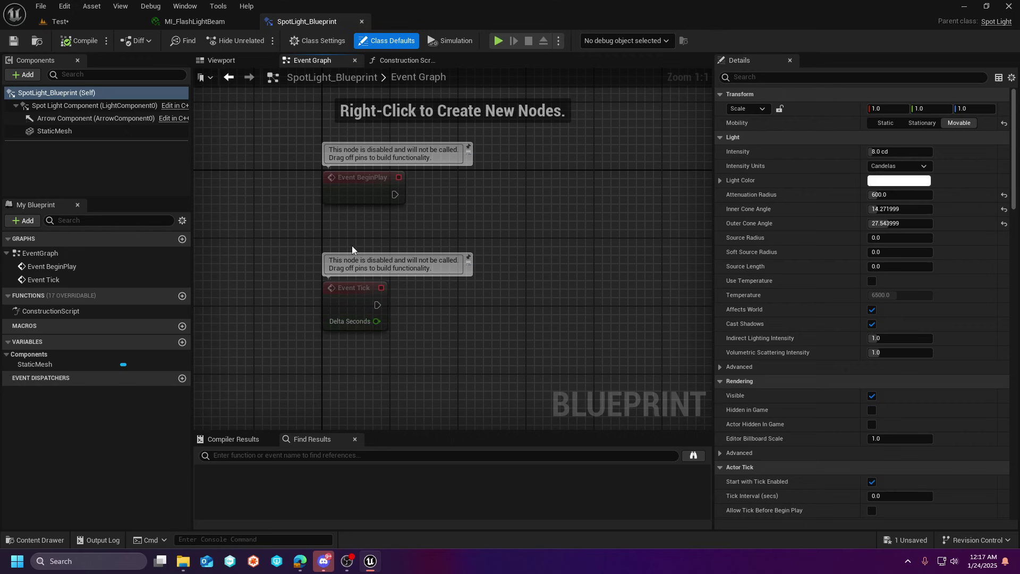
click(399, 62)
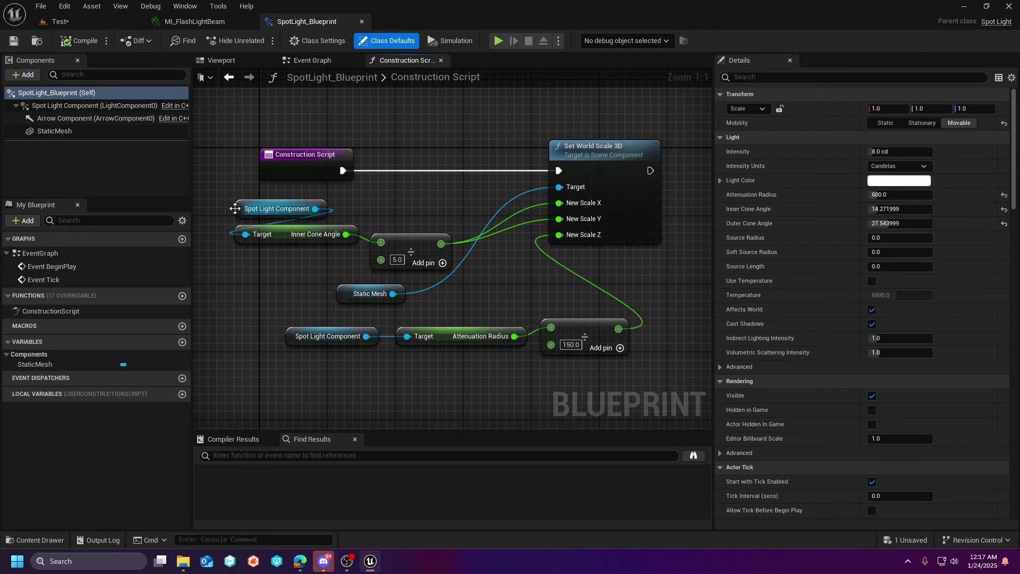
Examine the blueprint's StaticMesh cone with its material and collision settings, and the Construction Script that scales it.
click(221, 60)
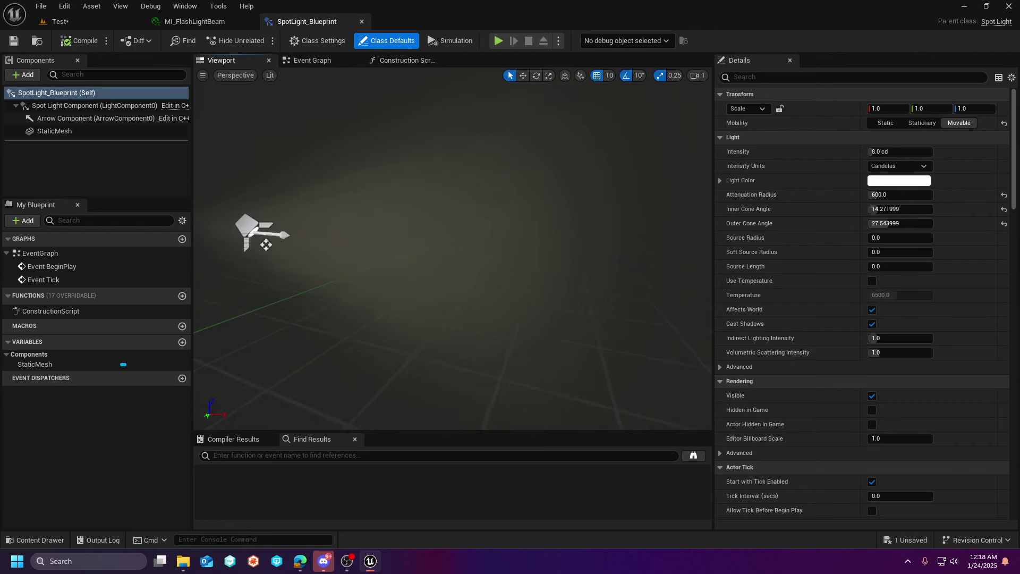
right_drag(452, 248, 364, 162)
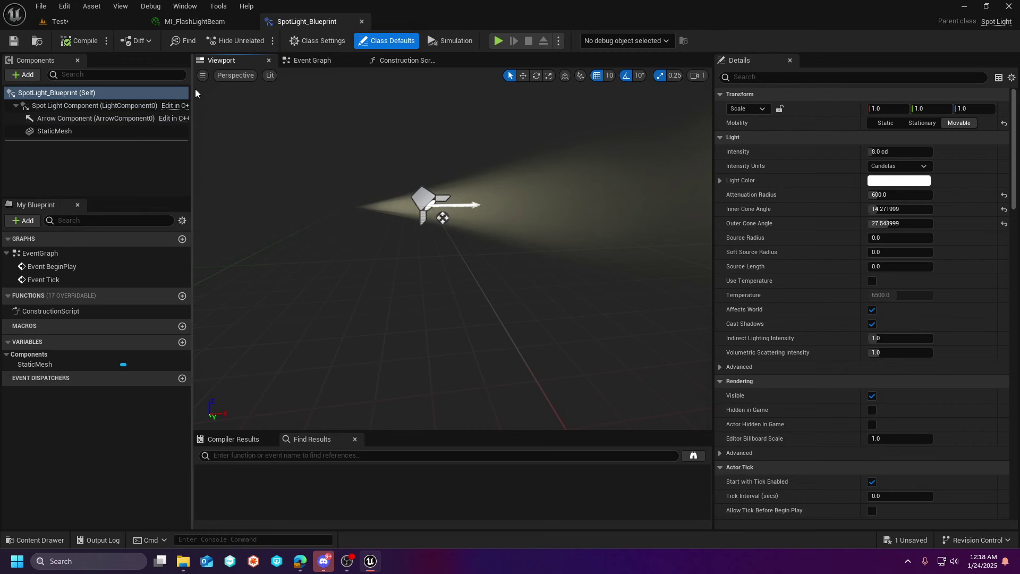
click(72, 133)
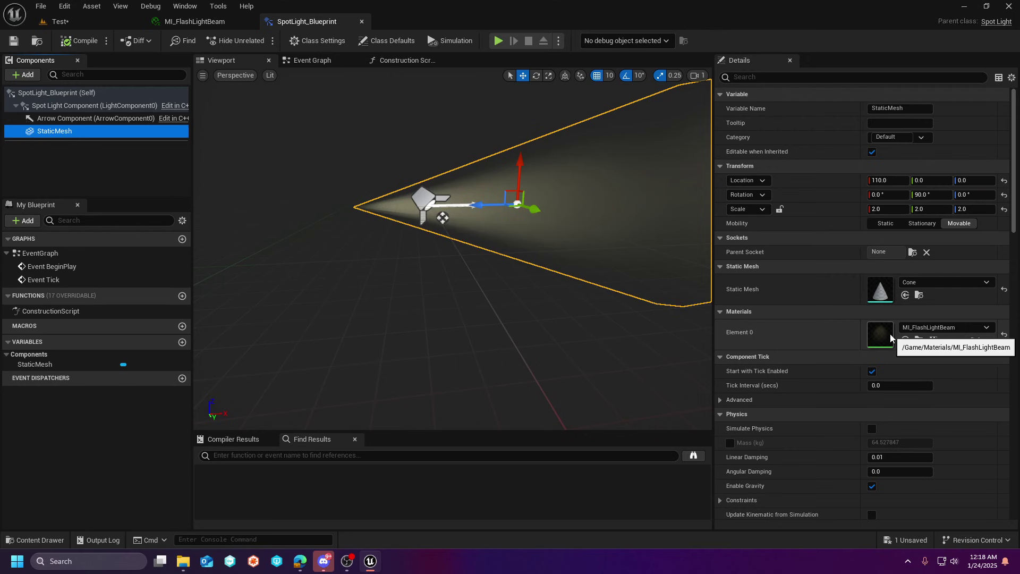
scroll(850, 260, down, 5)
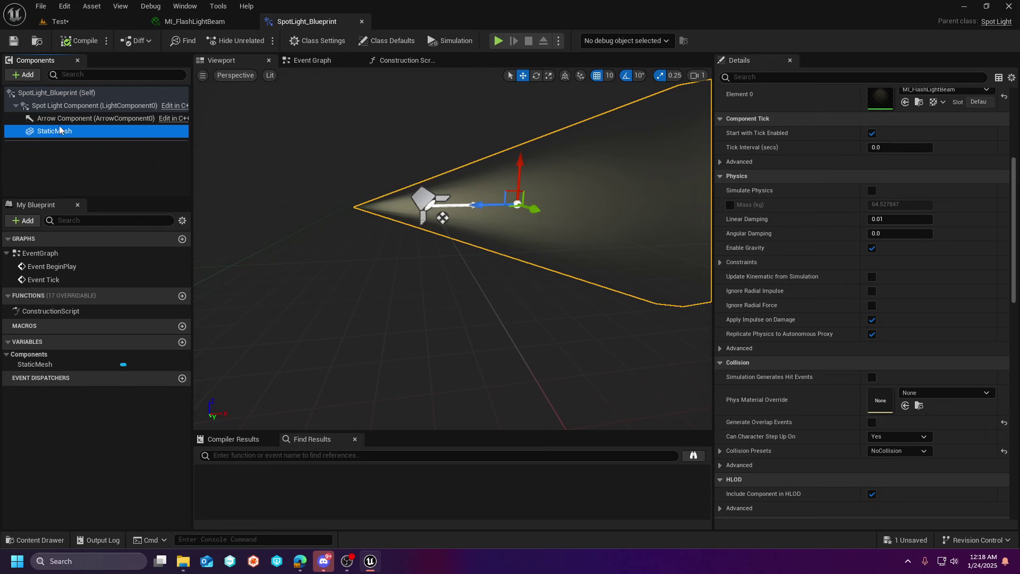
click(401, 60)
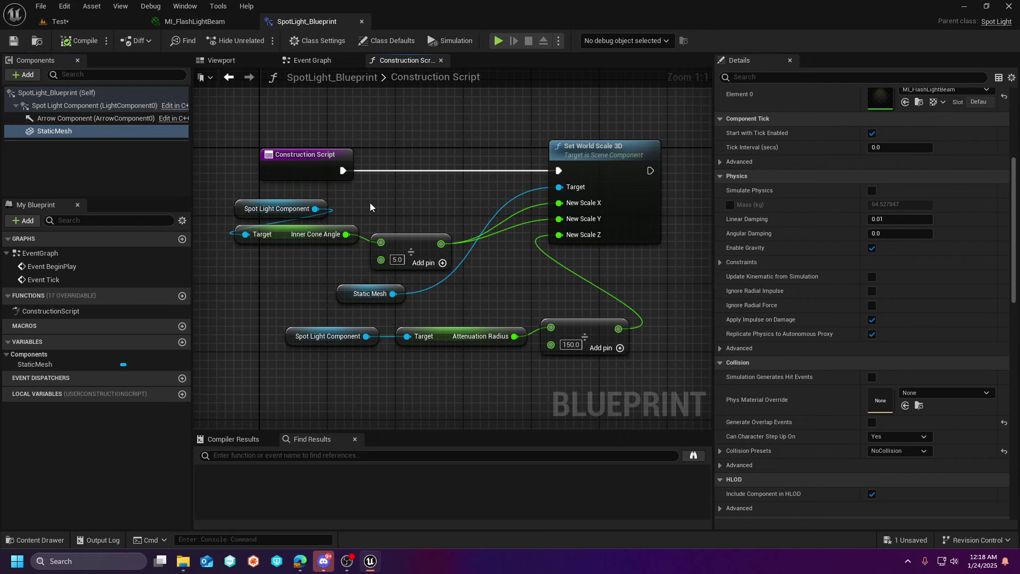
Select the first SpotLight_Blueprint in the Test level and compare it with the blueprint's Construction Script.
click(58, 21)
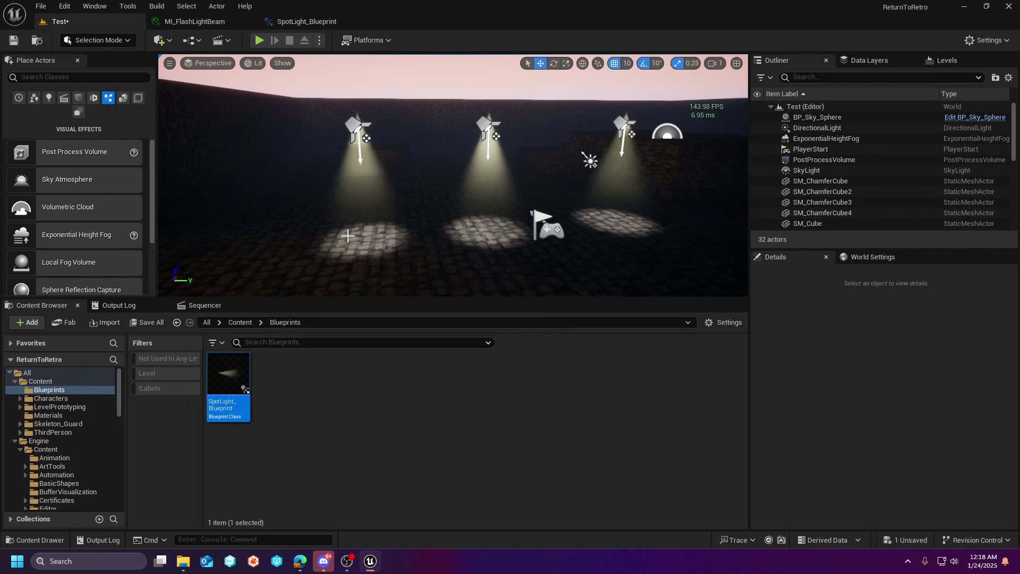
click(351, 136)
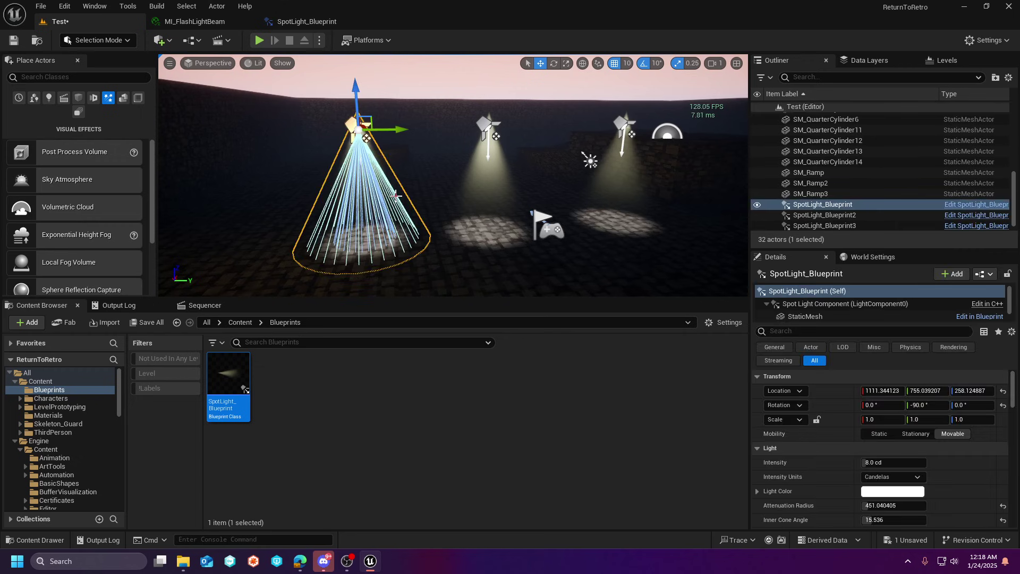
click(303, 21)
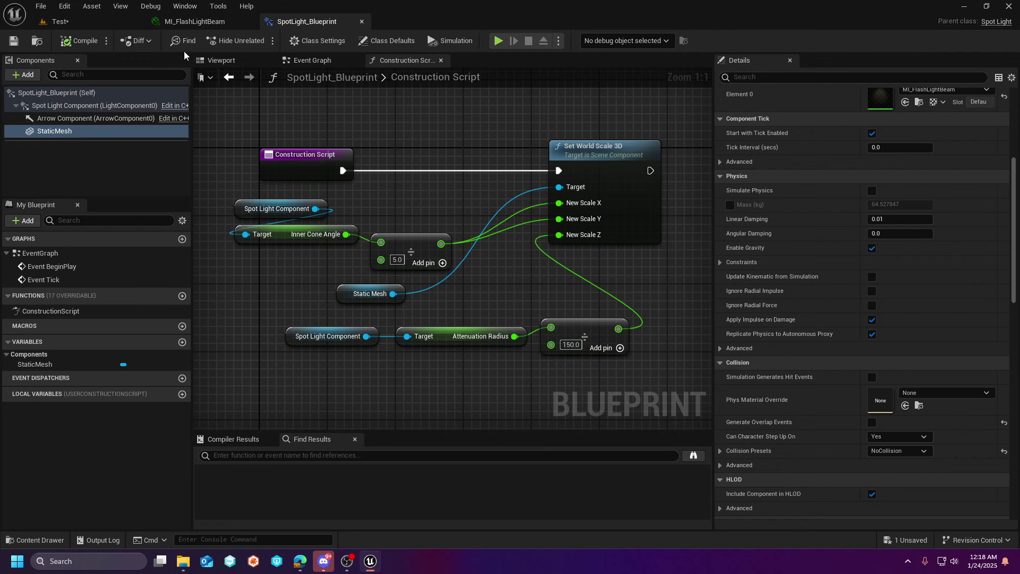
click(107, 23)
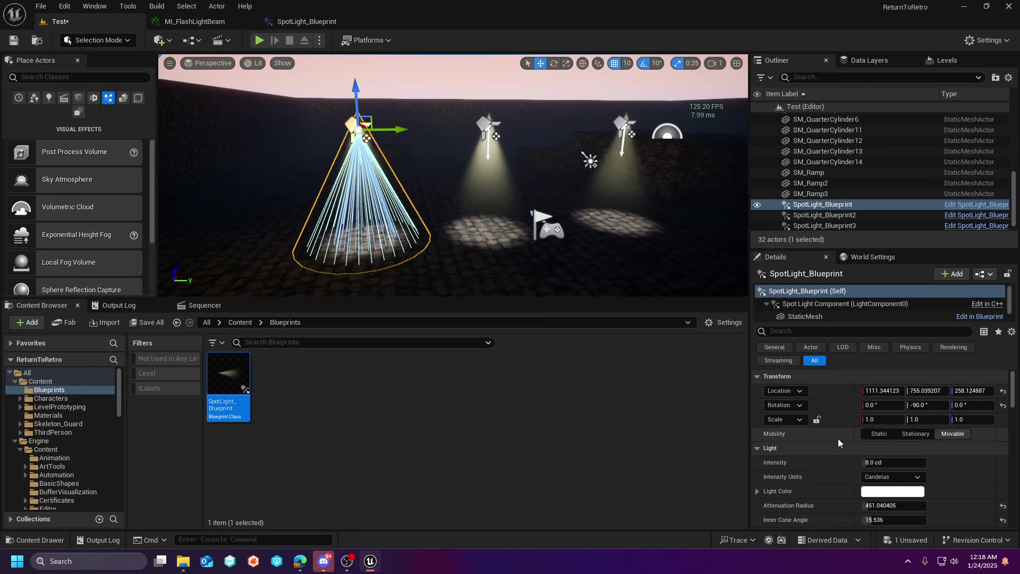
Raise the selected spotlight above the floor and reduce its attenuation radius to about 393.
scroll(877, 450, down, 5)
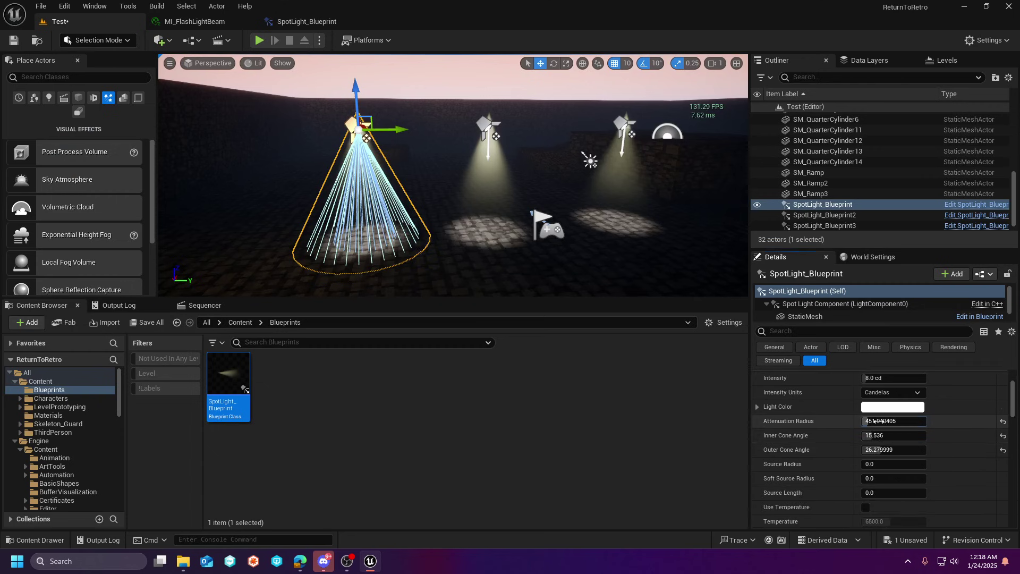
mouse_move(879, 423)
mouse_down()
mouse_move(914, 423)
mouse_move(879, 423)
mouse_up()
drag(508, 230, 461, 266)
drag(460, 120, 460, 56)
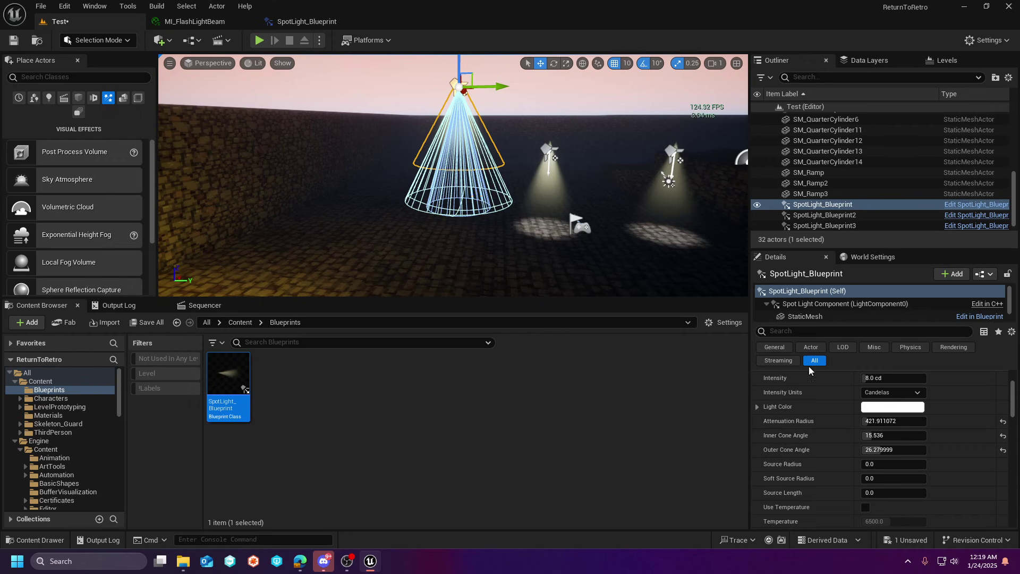
drag(880, 421, 875, 421)
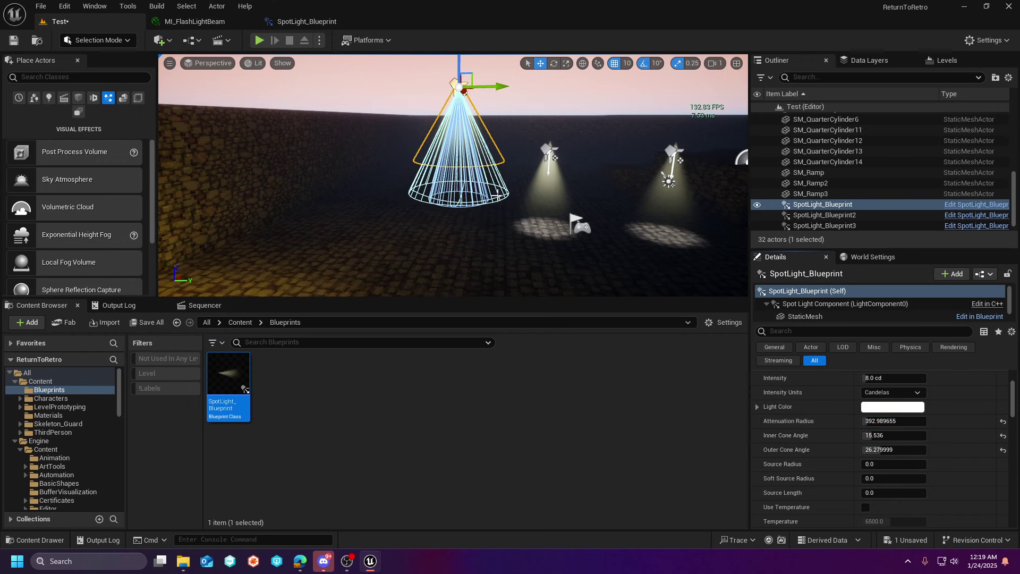
Set the spotlight's inner cone angle to about 17.4, outer cone angle to about 49.7 and attenuation radius to about 786.5.
key(w)
right_drag(497, 195, 497, 170)
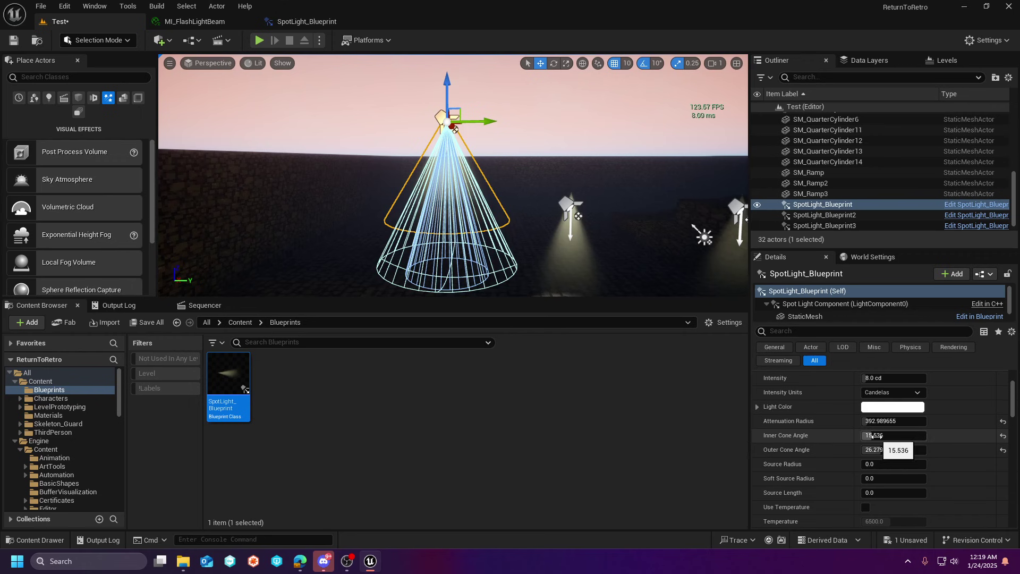
drag(871, 436, 909, 421)
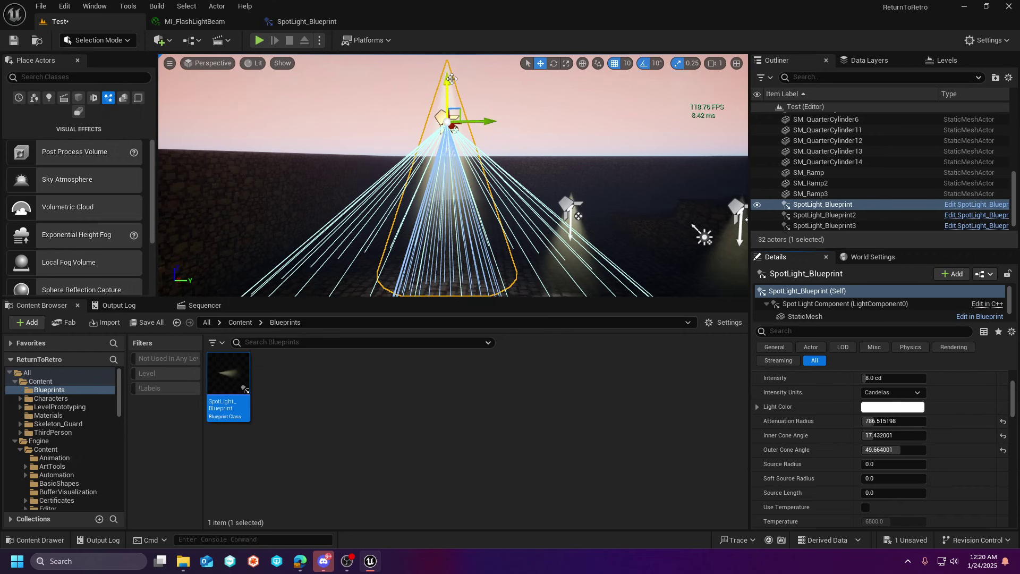
Move the spotlight's StaticMesh cone straight down so its tip lines up with the light source.
click(806, 312)
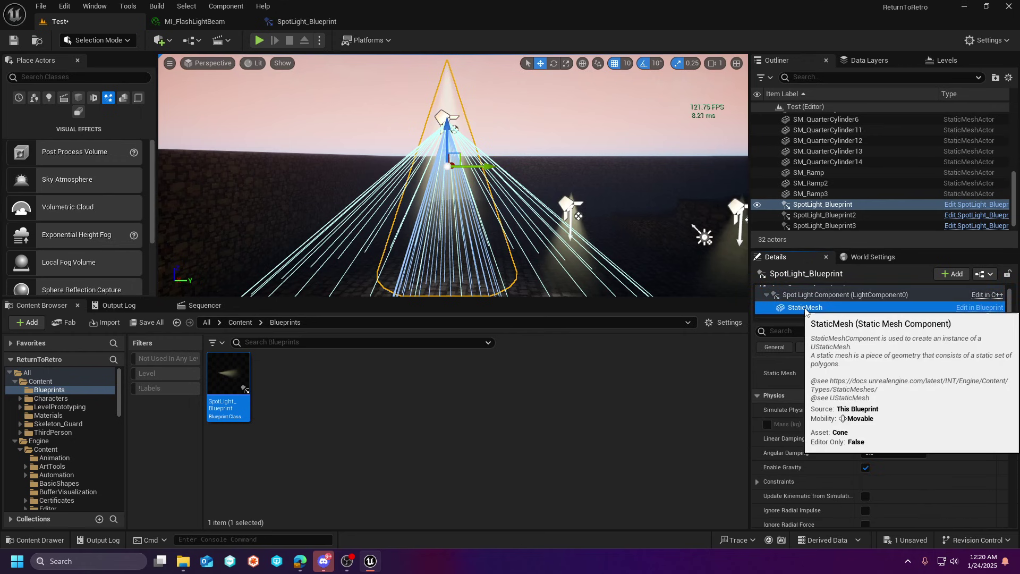
drag(454, 129, 444, 188)
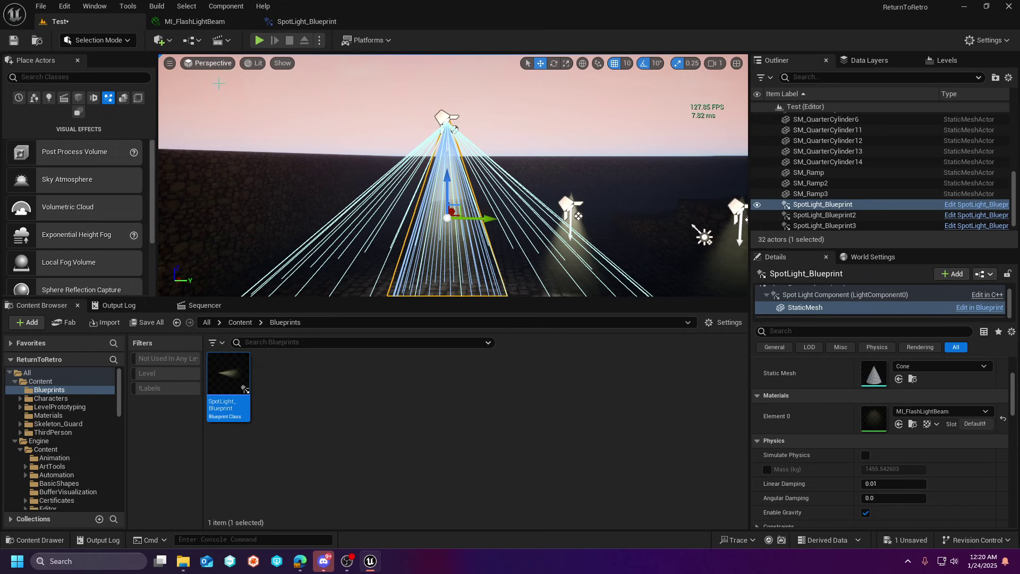
Move the pivot of the spotlight's StaticMesh cone straight up to its tip using Edit Pivot in Modeling mode.
click(108, 43)
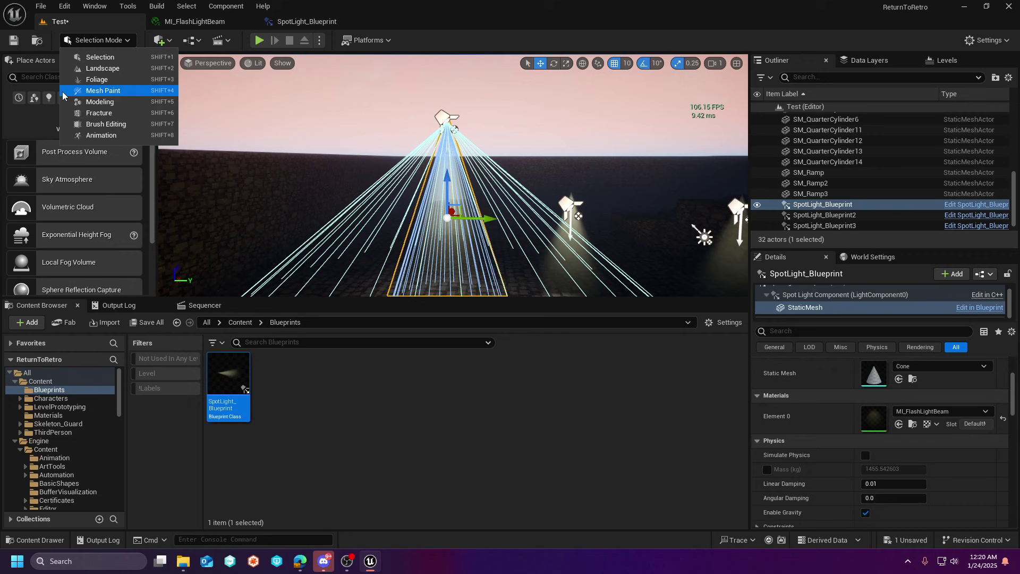
click(98, 105)
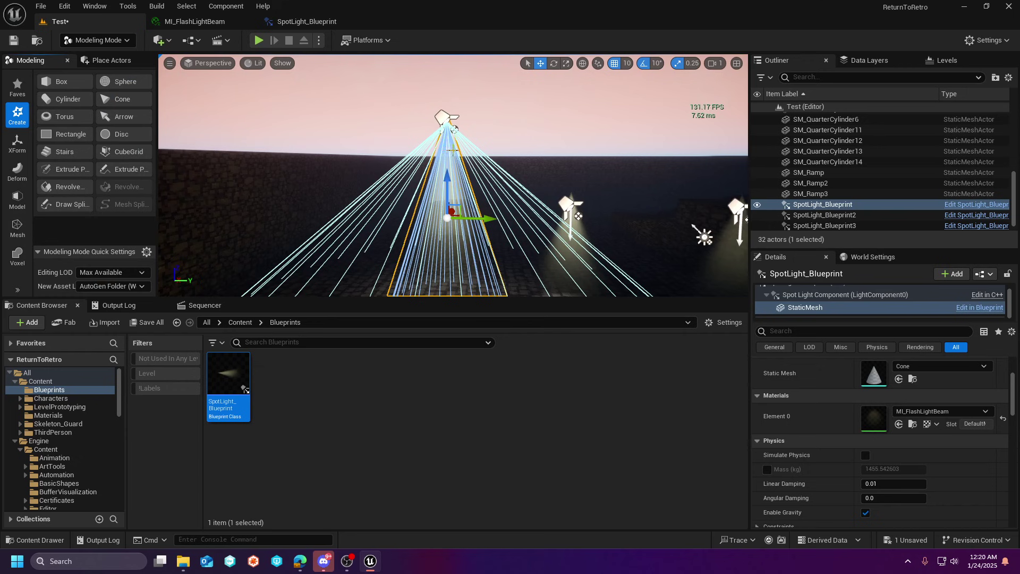
click(809, 309)
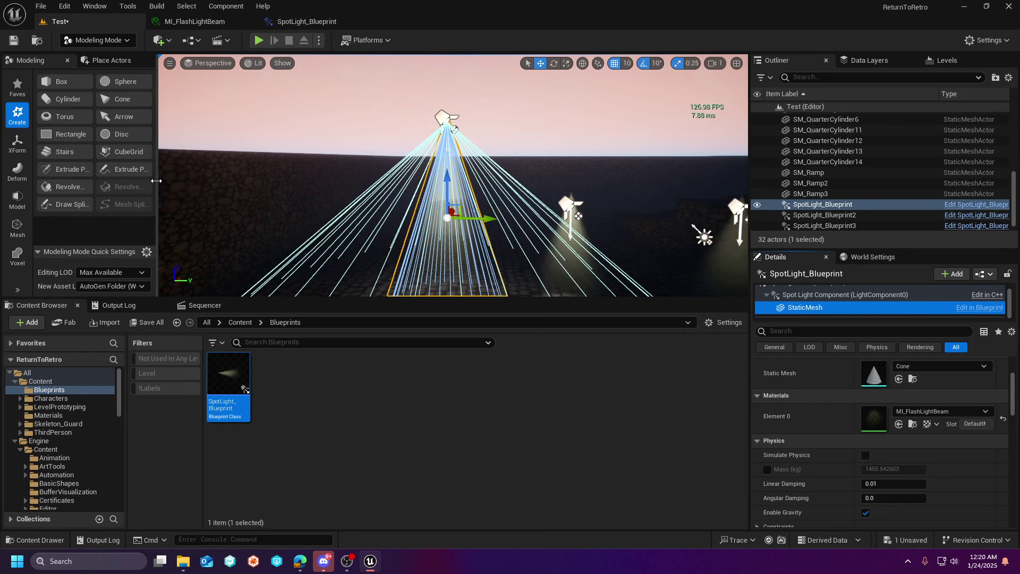
click(17, 228)
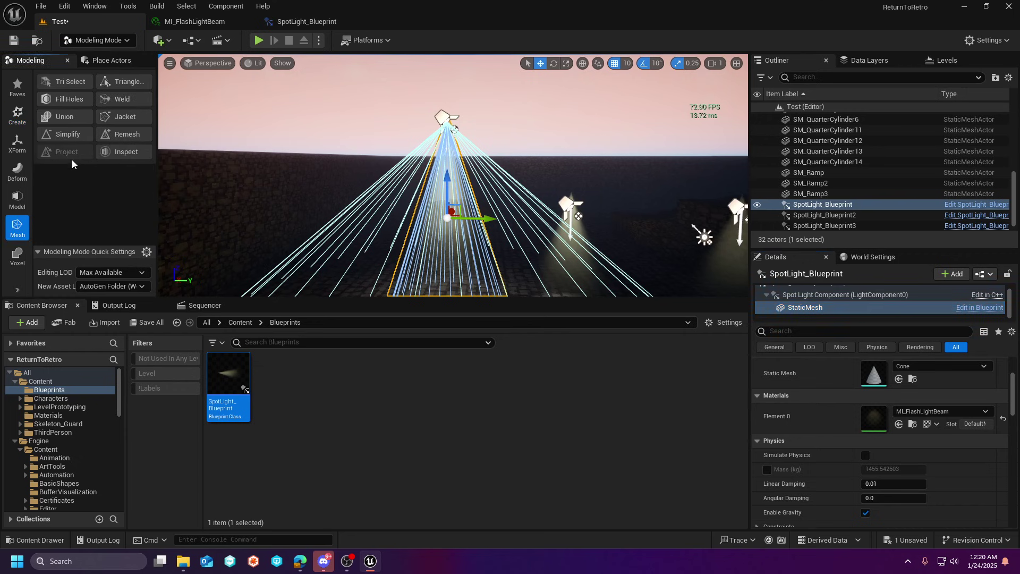
click(17, 141)
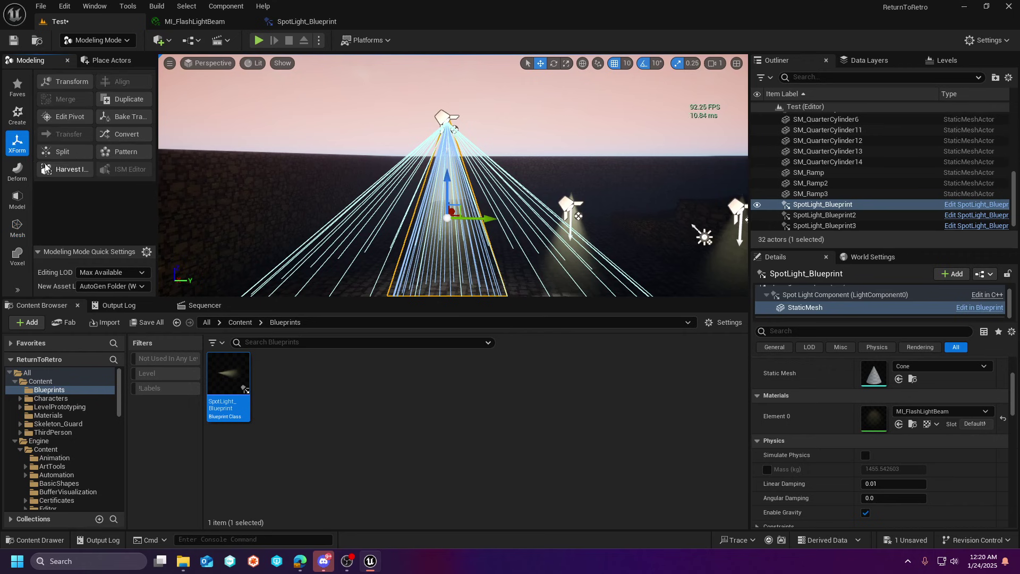
click(78, 116)
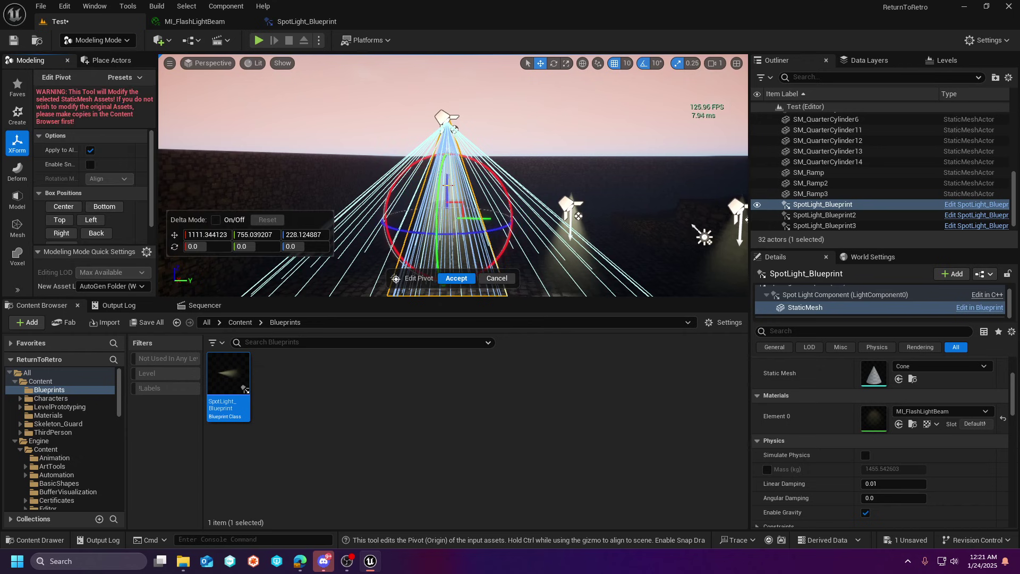
drag(443, 130, 450, 90)
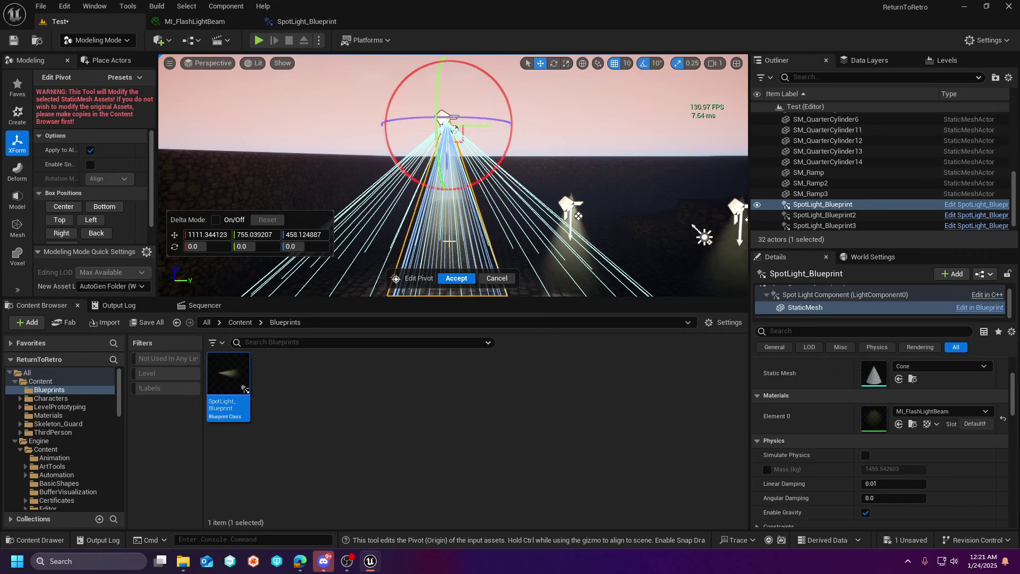
click(457, 278)
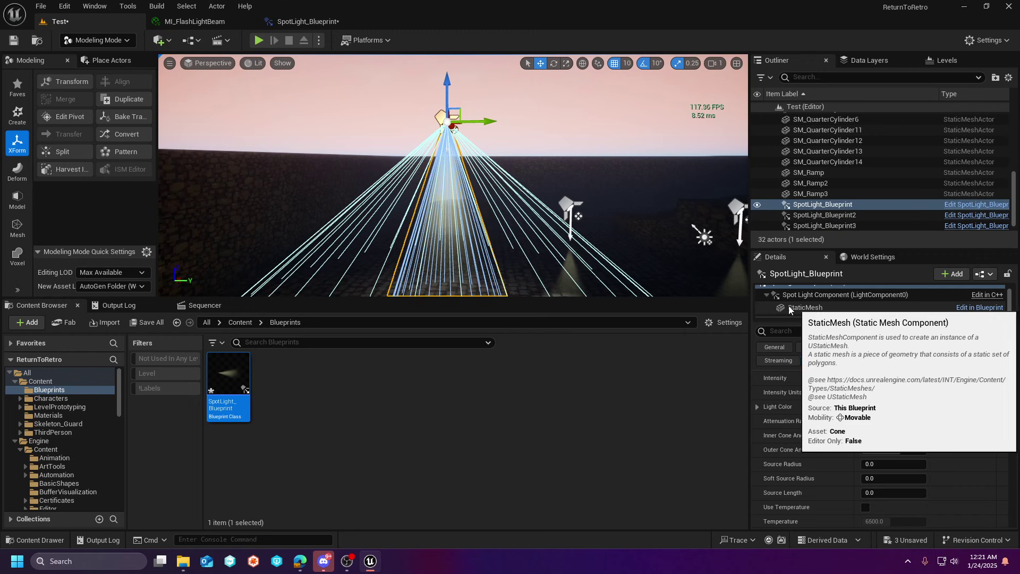
Inspect the cone of SpotLight_Blueprint2 and delete the first SpotLight_Blueprint from the Test level.
right_drag(613, 205, 648, 228)
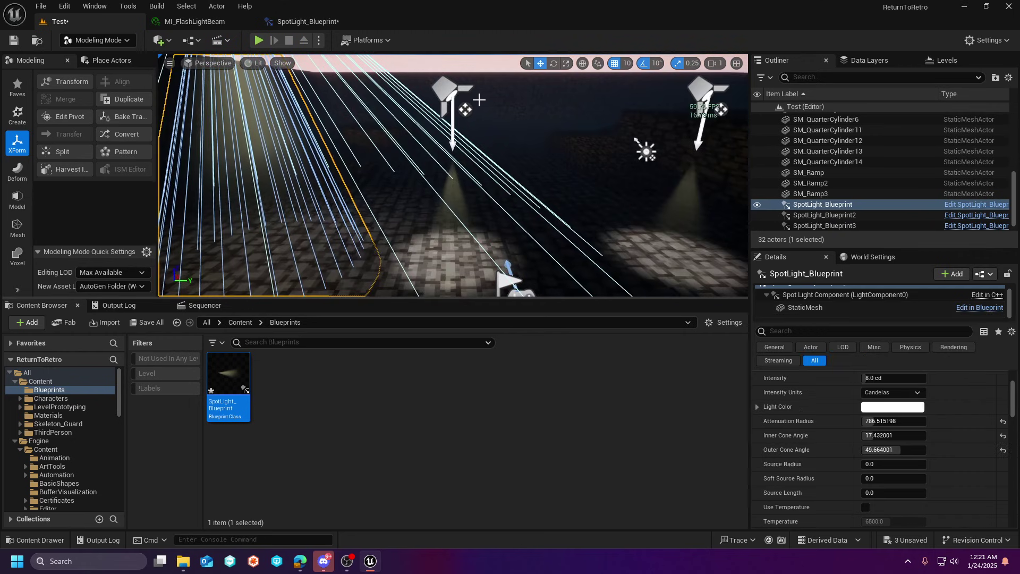
click(455, 125)
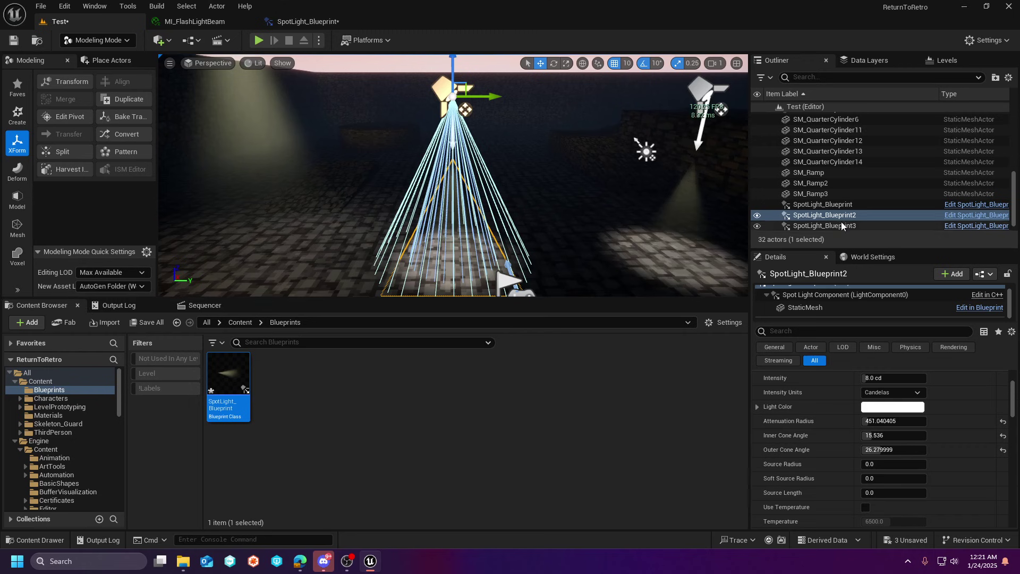
right_drag(514, 175, 467, 136)
key(s)
click(461, 187)
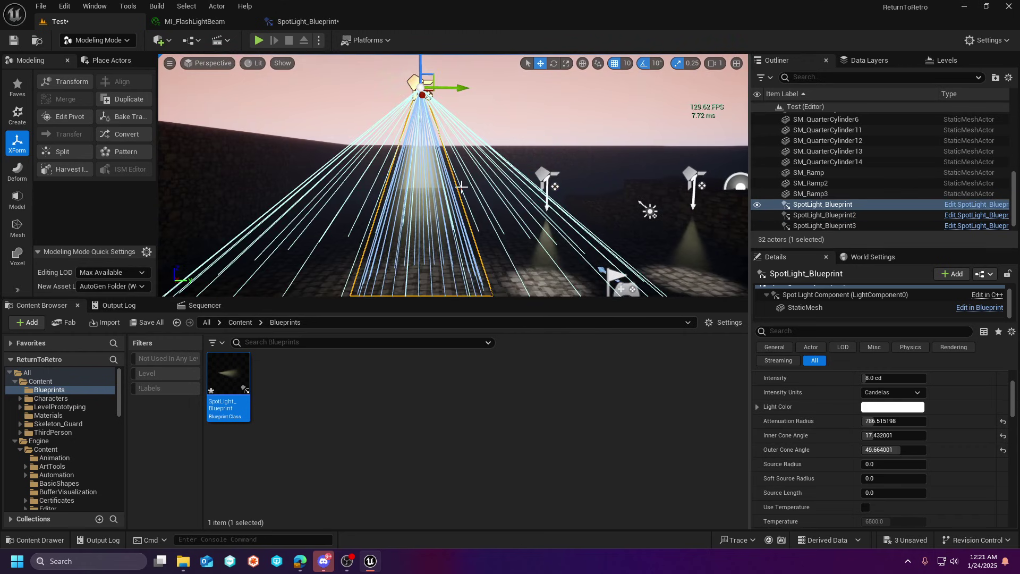
key(Escape)
In the SpotLight_Blueprint viewport, align the StaticMesh cone's tip with the light source by resetting its location to 0, 0, 0.
double_click(238, 379)
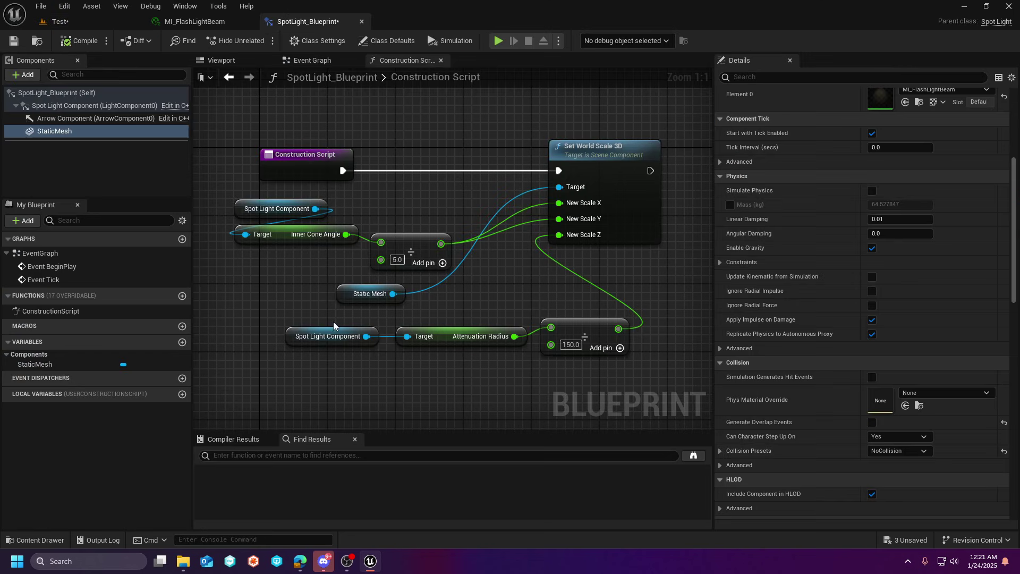
click(221, 60)
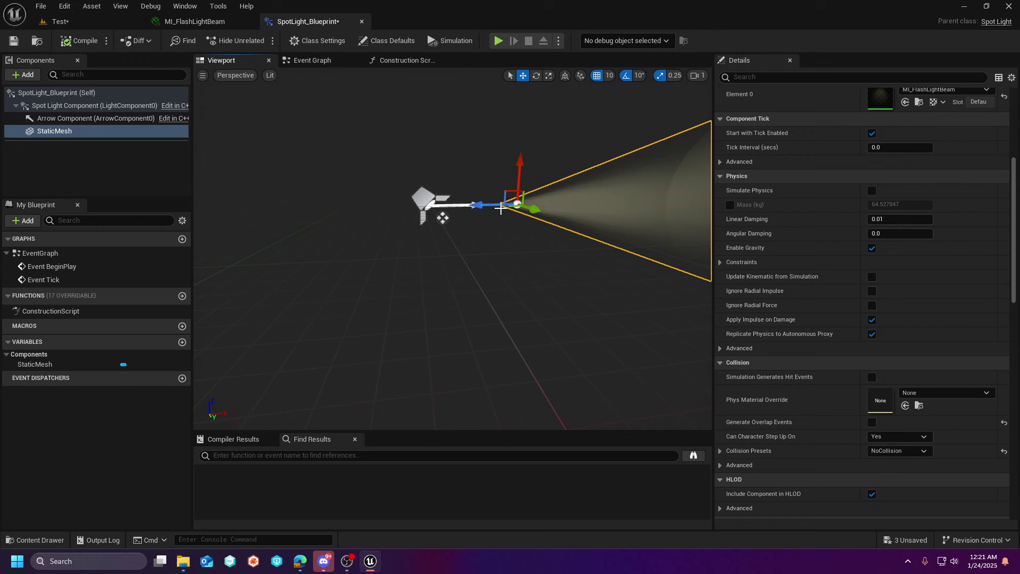
drag(489, 206, 414, 207)
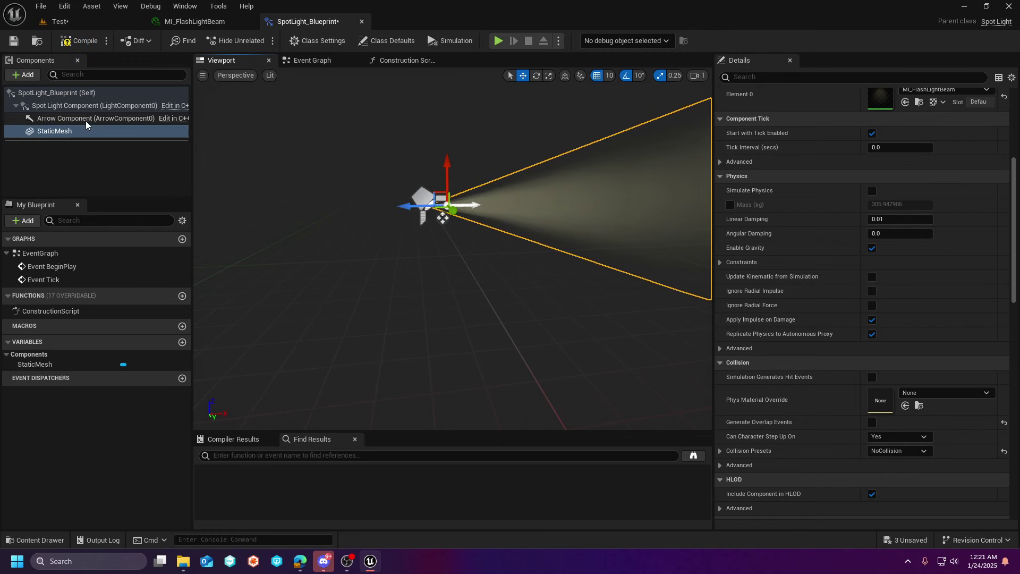
scroll(882, 238, up, 3)
scroll(883, 238, up, 6)
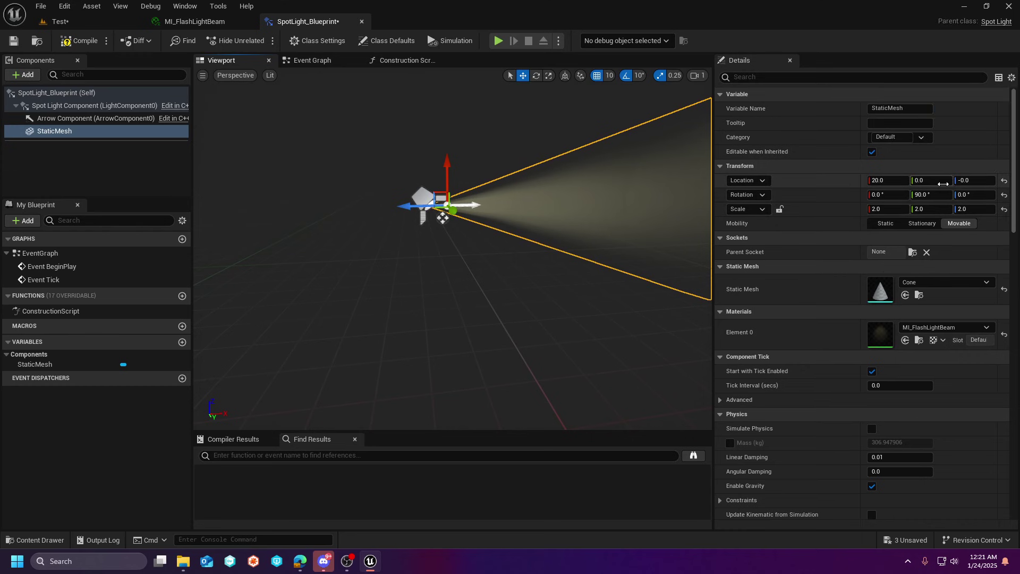
click(1003, 181)
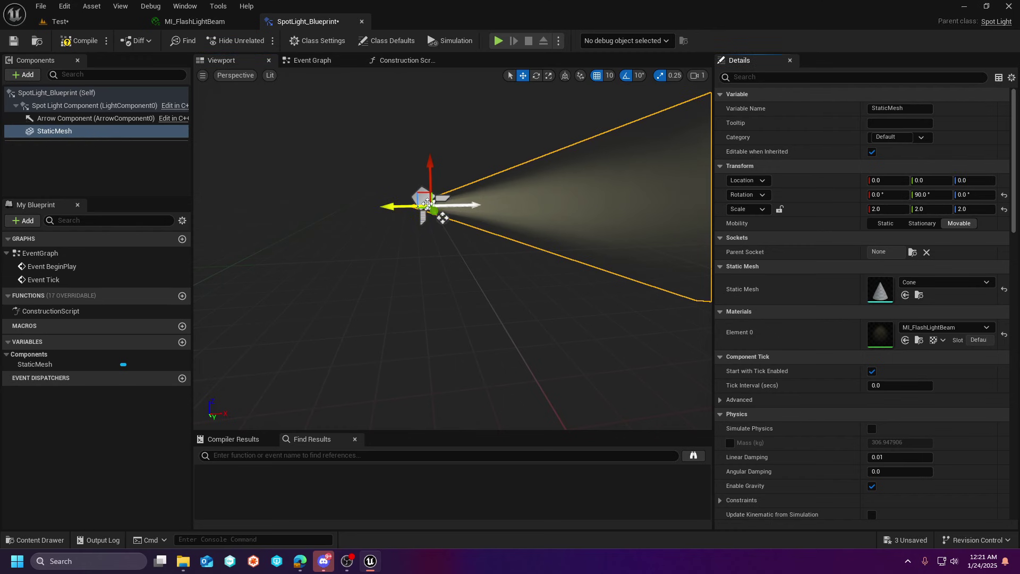
In the Test level, duplicate SpotLight_Blueprint2 along the Y axis into the empty space beside it.
click(61, 22)
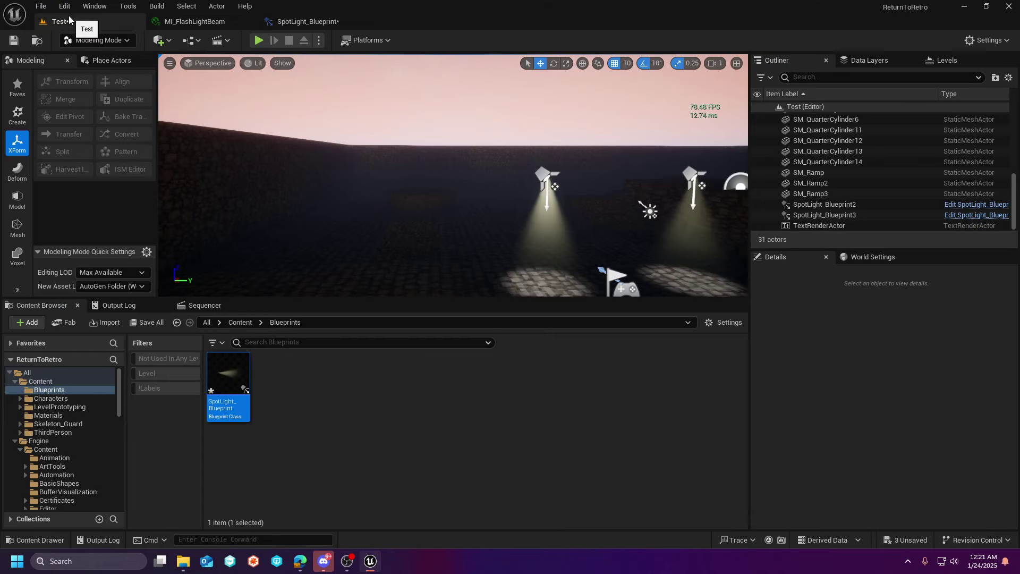
right_drag(524, 169, 445, 158)
click(509, 138)
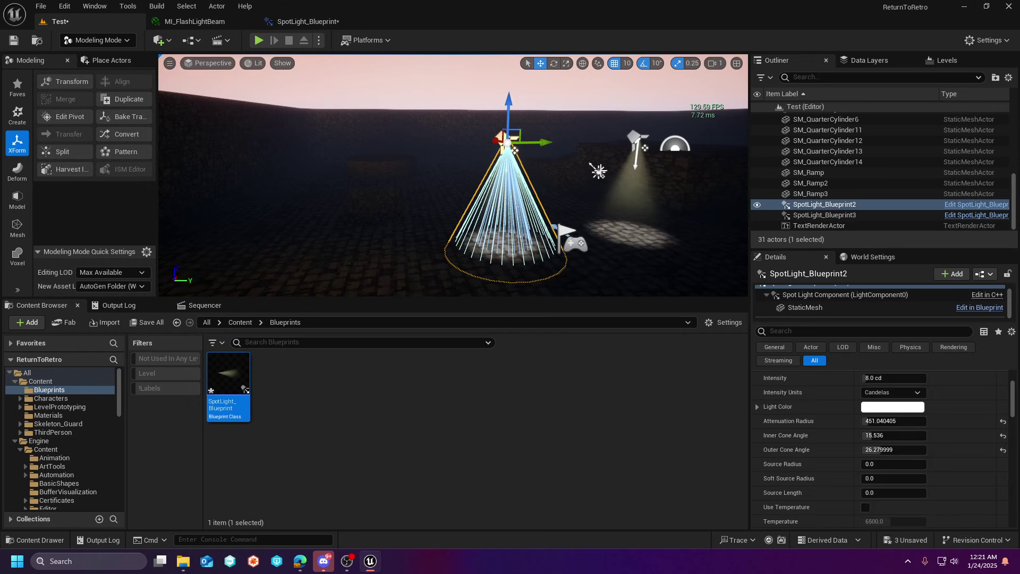
alt+drag(556, 143, 428, 147)
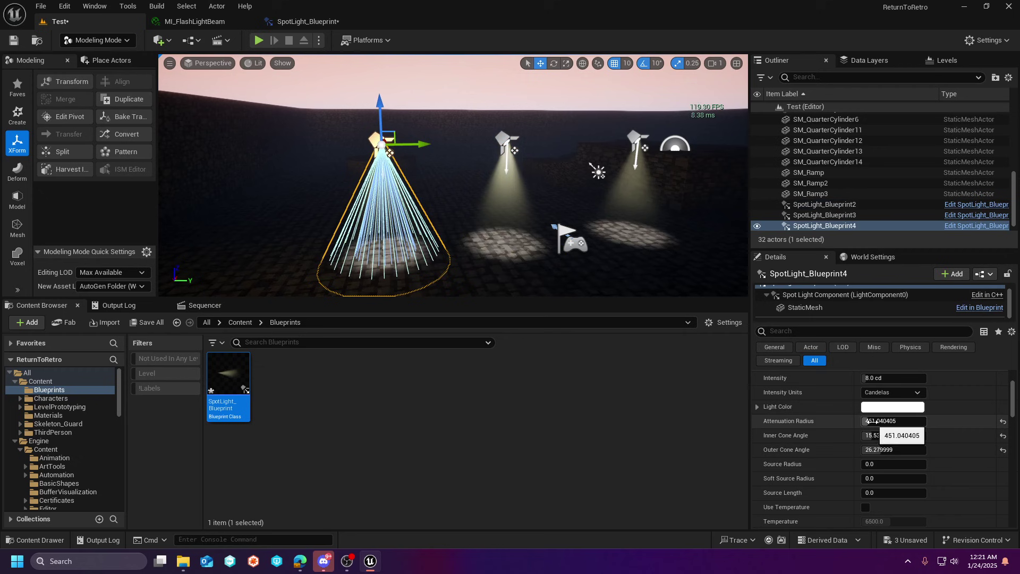
Raise the duplicated spotlight higher above the floor and set its attenuation radius to about 692.
mouse_move(877, 421)
mouse_down()
mouse_move(903, 420)
mouse_move(892, 421)
mouse_up()
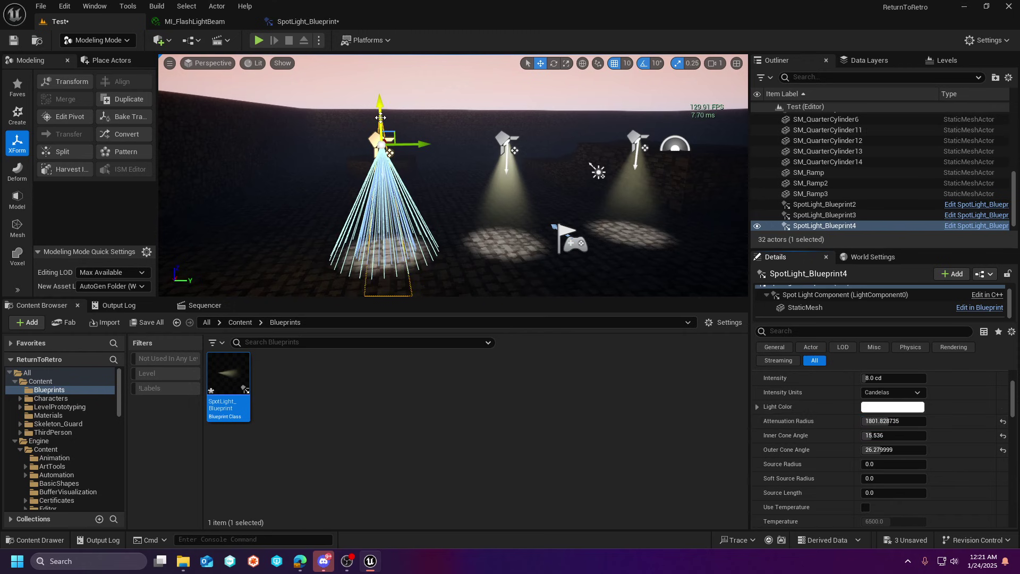
scroll(381, 117, down, 3)
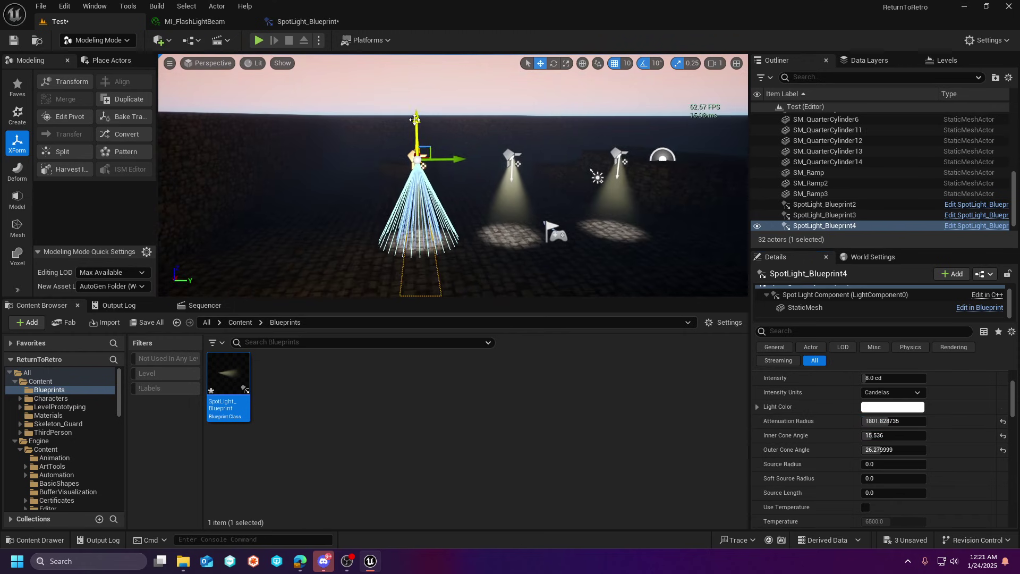
drag(415, 120, 406, 54)
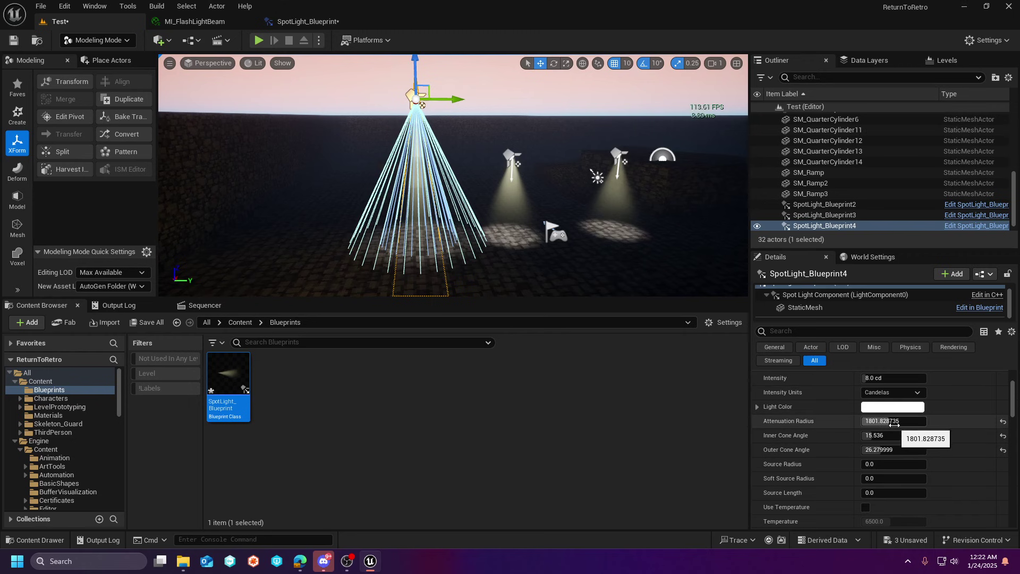
drag(901, 421, 868, 421)
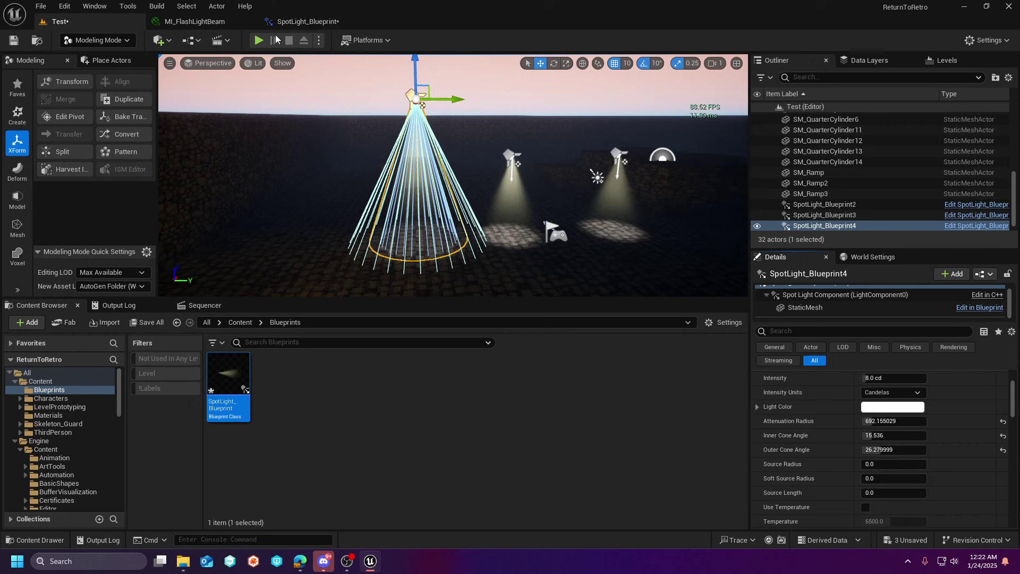
Play-test the level by running the character around the three spotlights, and return the editor to Selection mode.
click(258, 40)
key(w)
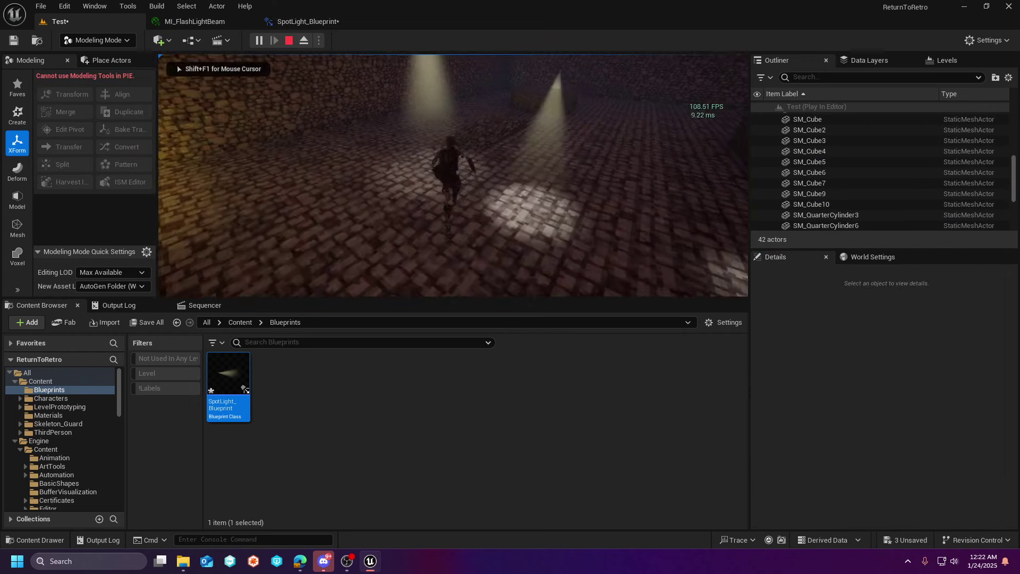
key(w)
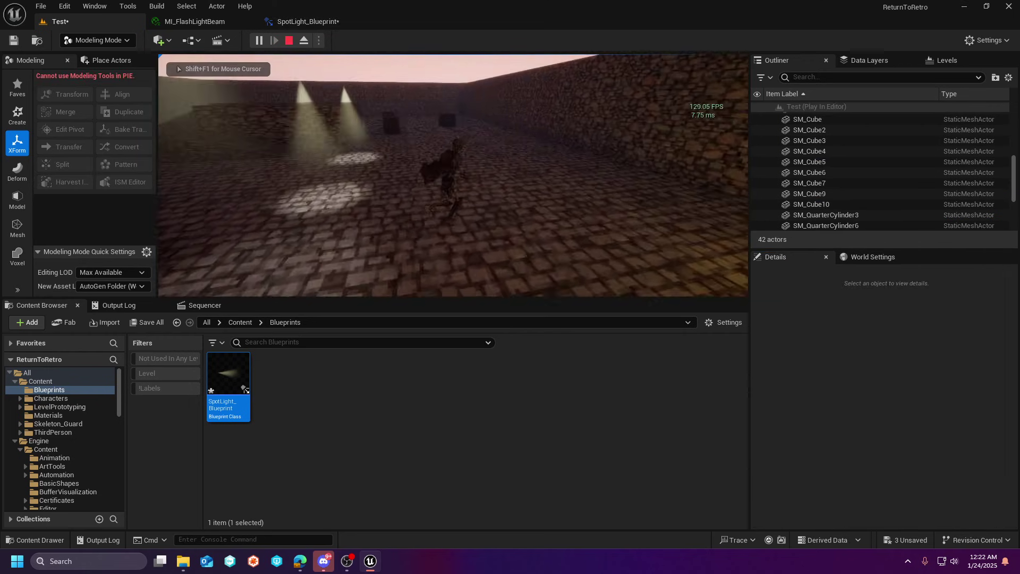
key(s)
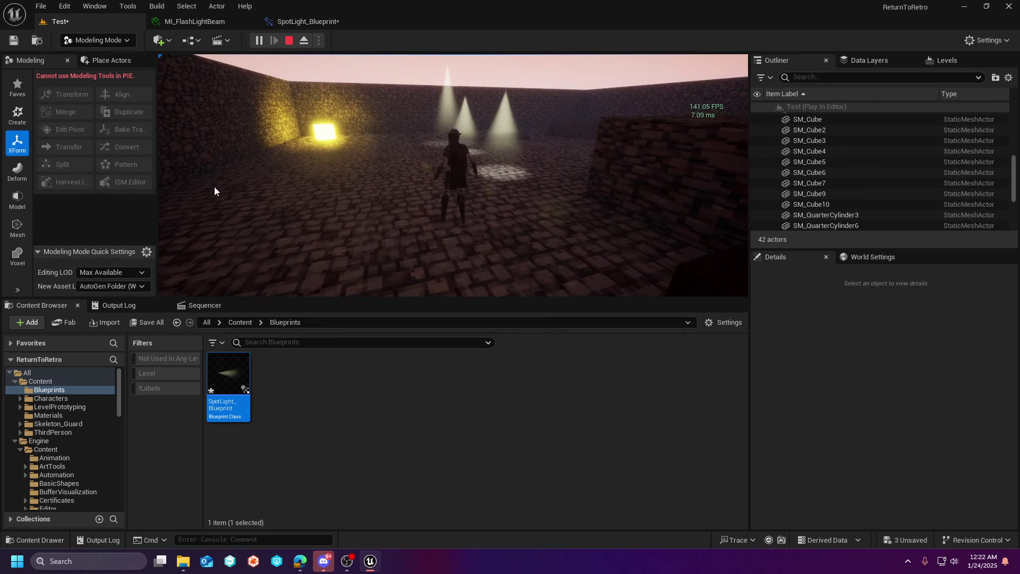
key(Escape)
click(100, 41)
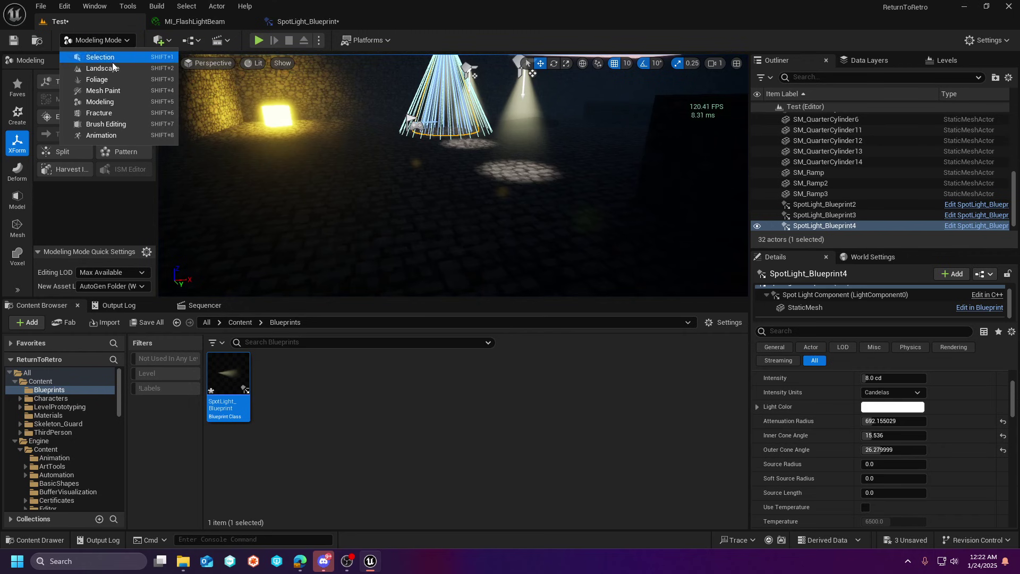
click(117, 60)
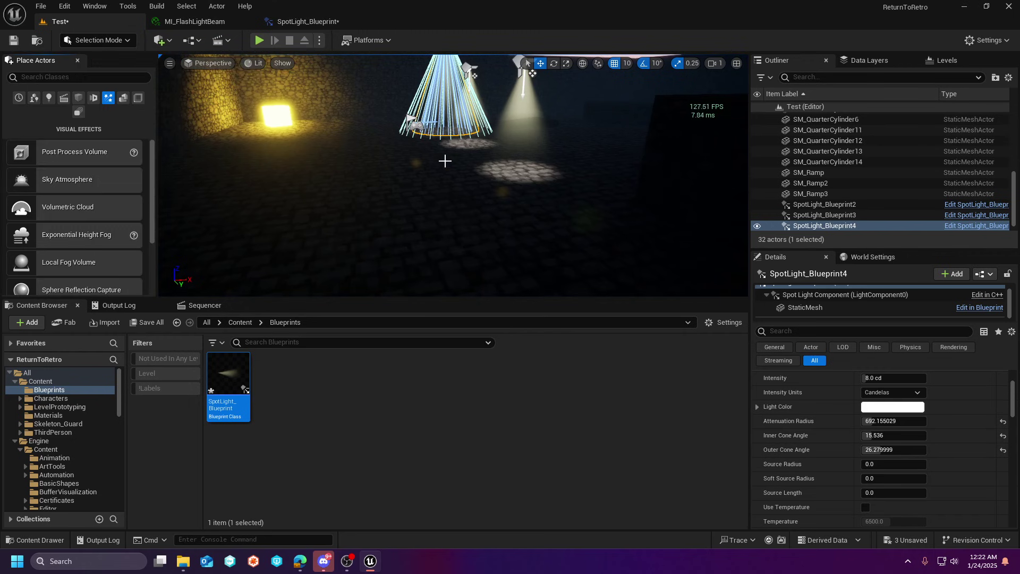
Select the DirectionalLight and search its details for "sun" and "volumetr" settings.
scroll(824, 168, down, 1)
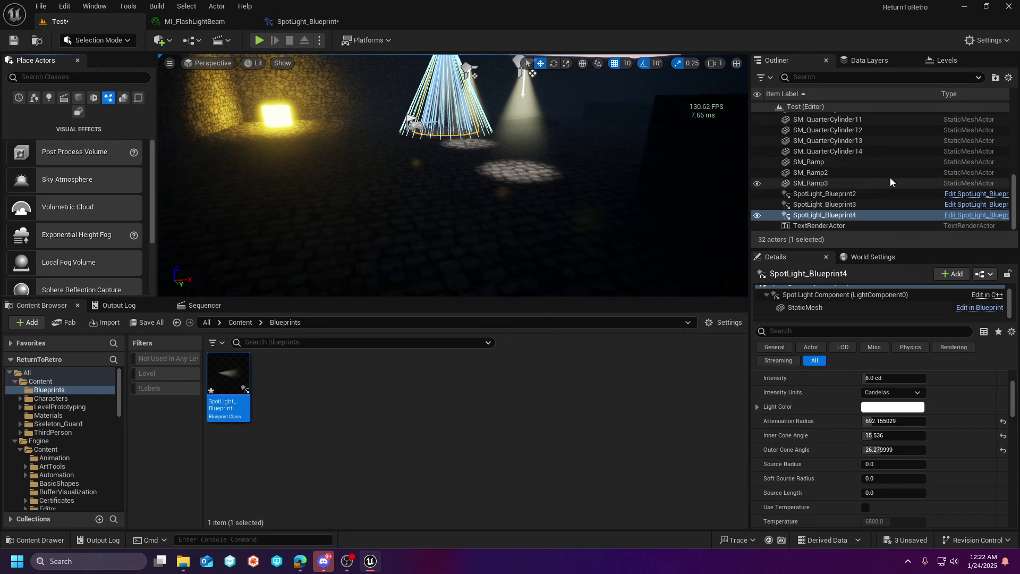
scroll(829, 215, up, 5)
scroll(837, 202, up, 2)
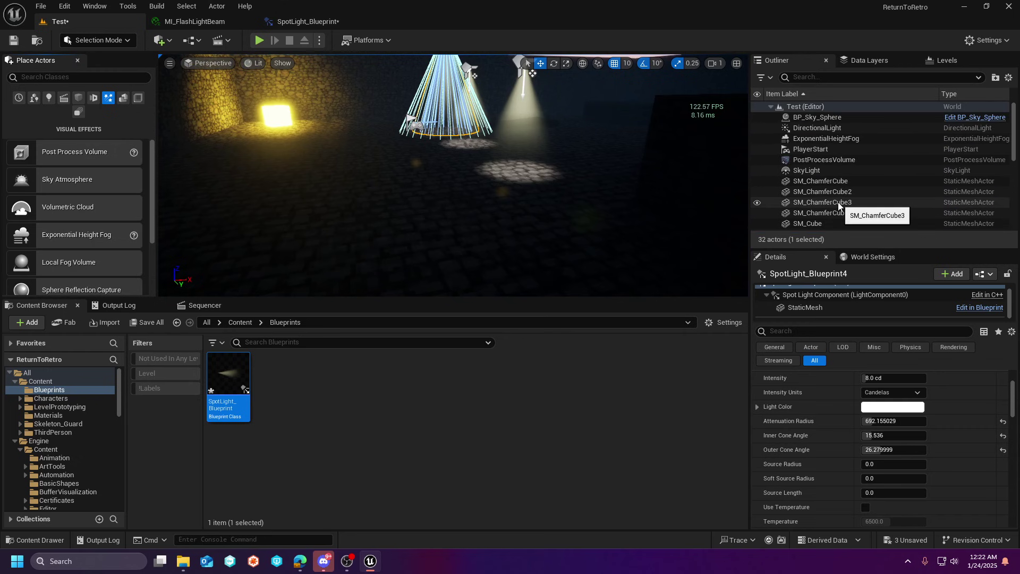
click(793, 127)
scroll(846, 419, up, 2)
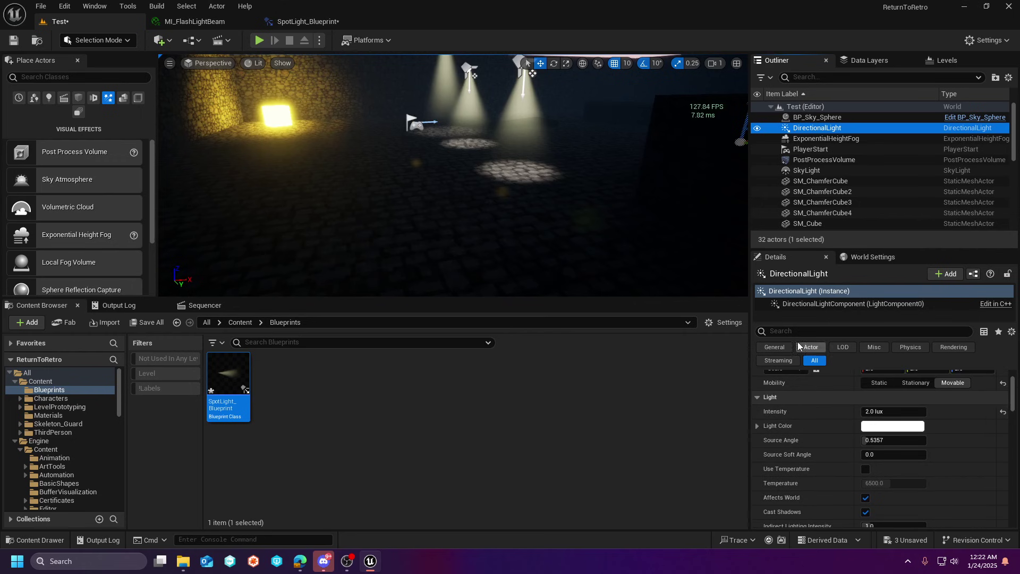
click(793, 332)
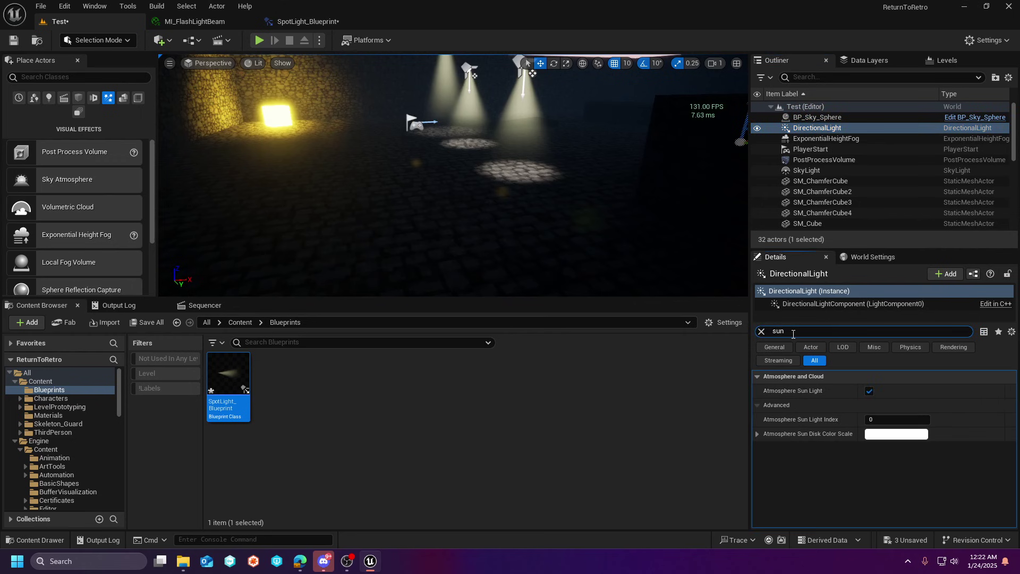
text(volumetr)
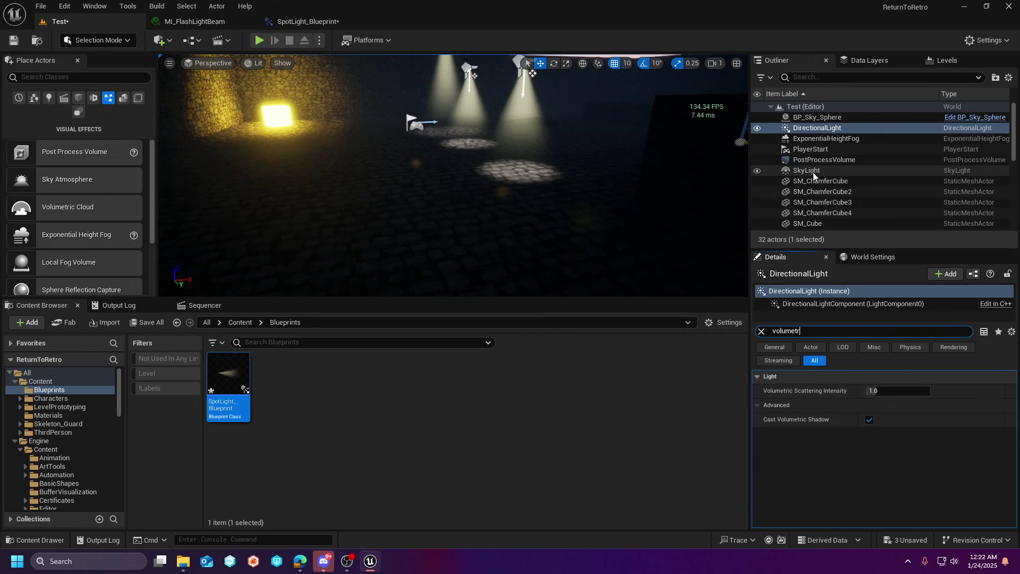
Select BP_Sky_Sphere and clear the details search to show all of its settings.
click(816, 117)
click(805, 330)
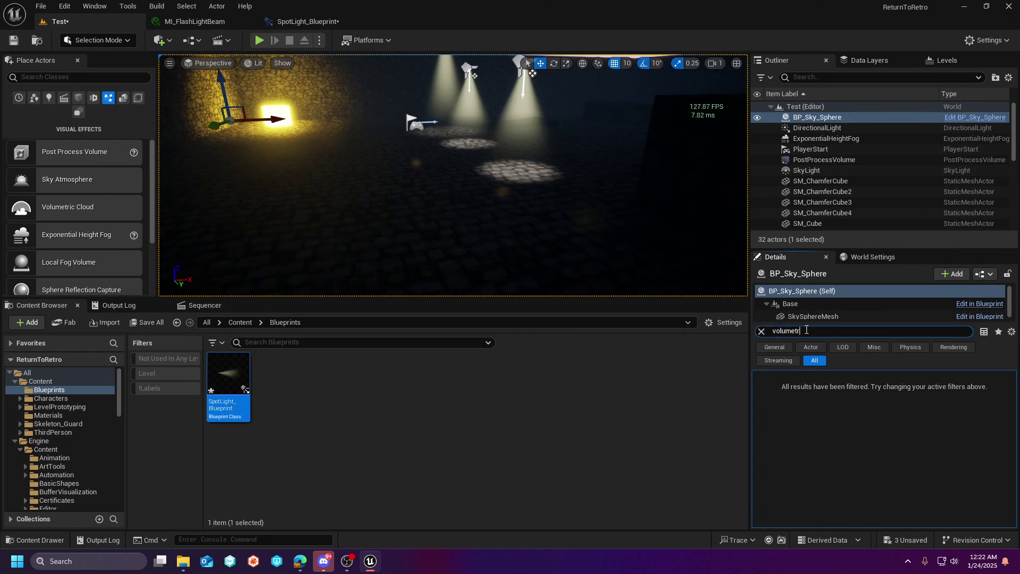
key(Right)
key(BackSpace)
key(BackSpace)
key(BackSpace)
click(762, 331)
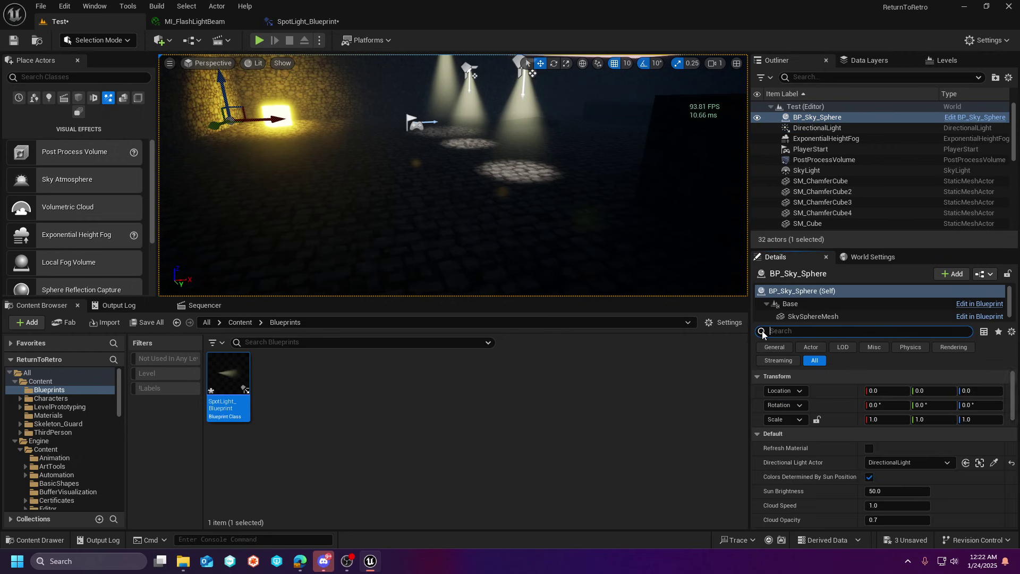
Select the ExponentialHeightFog and search its details for "volum" to examine the Volumetric Fog option.
click(814, 139)
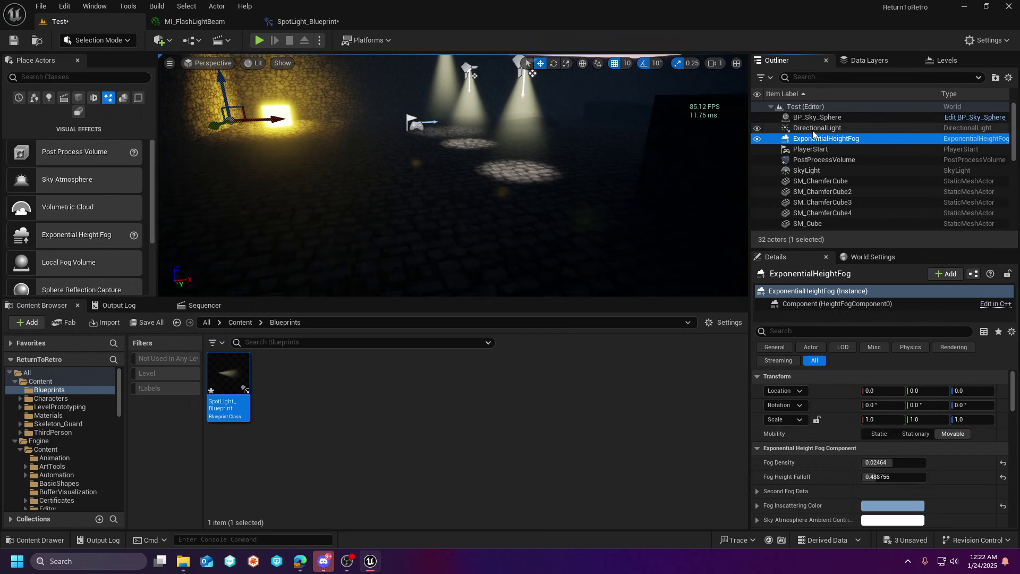
click(813, 127)
click(815, 138)
click(805, 335)
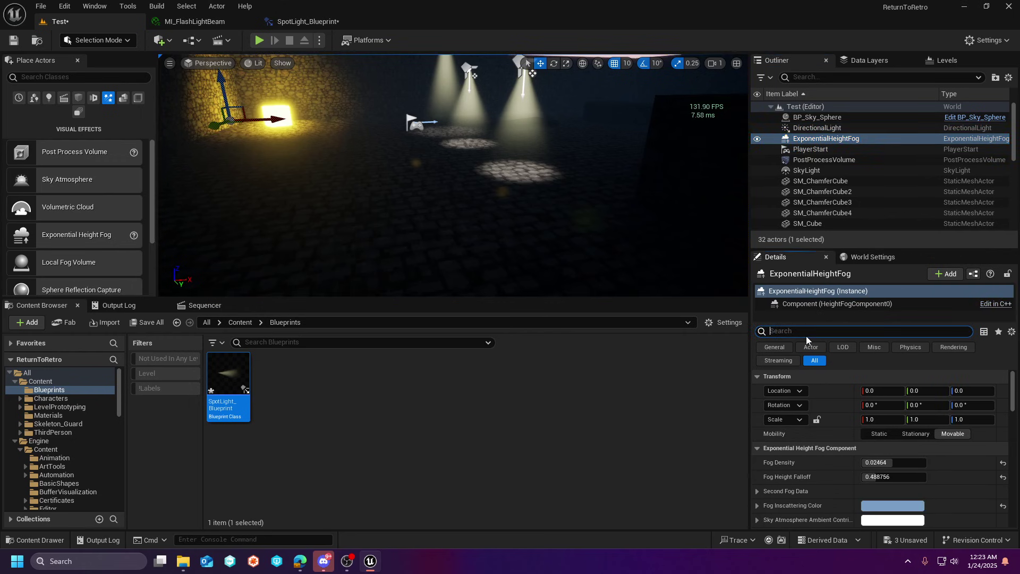
text(volum)
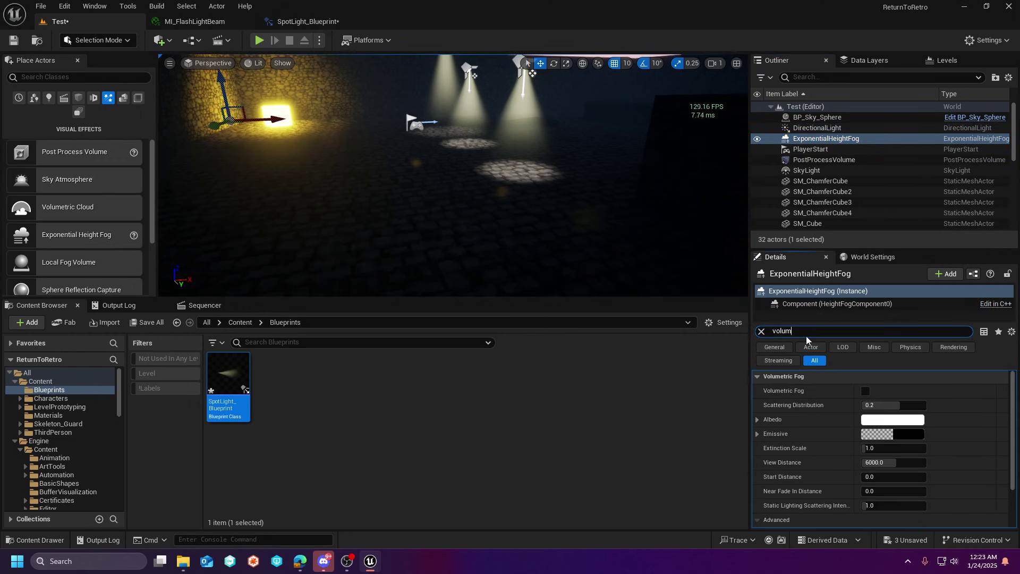
mouse_move(779, 393)
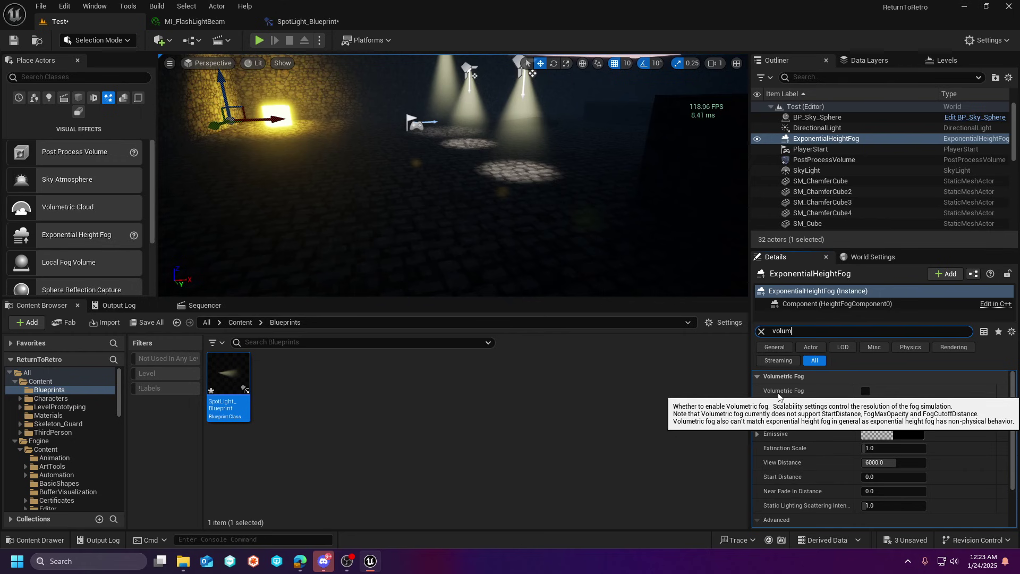
Play-test the level and walk the character into one of the spotlight beams.
click(259, 42)
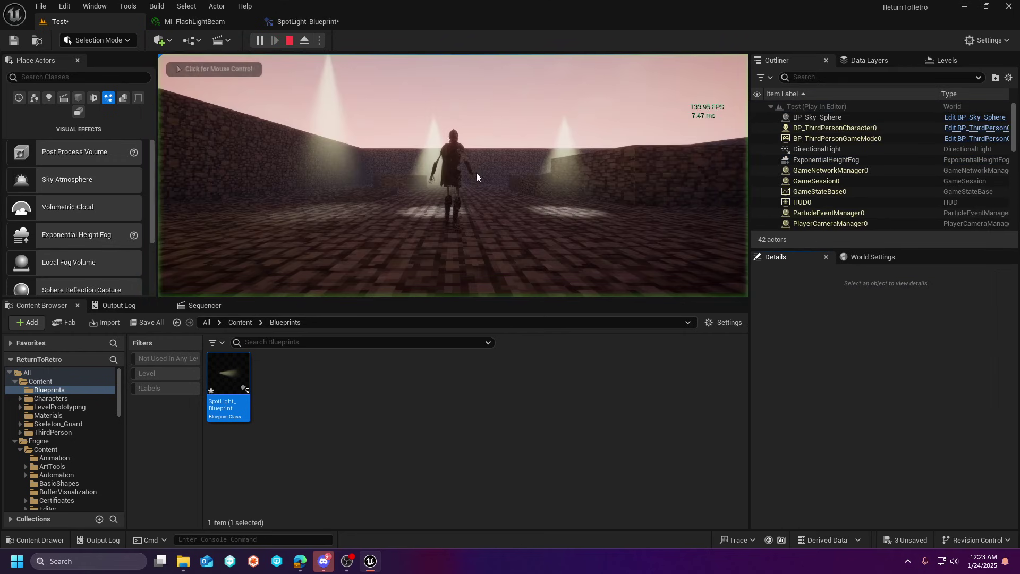
key(w)
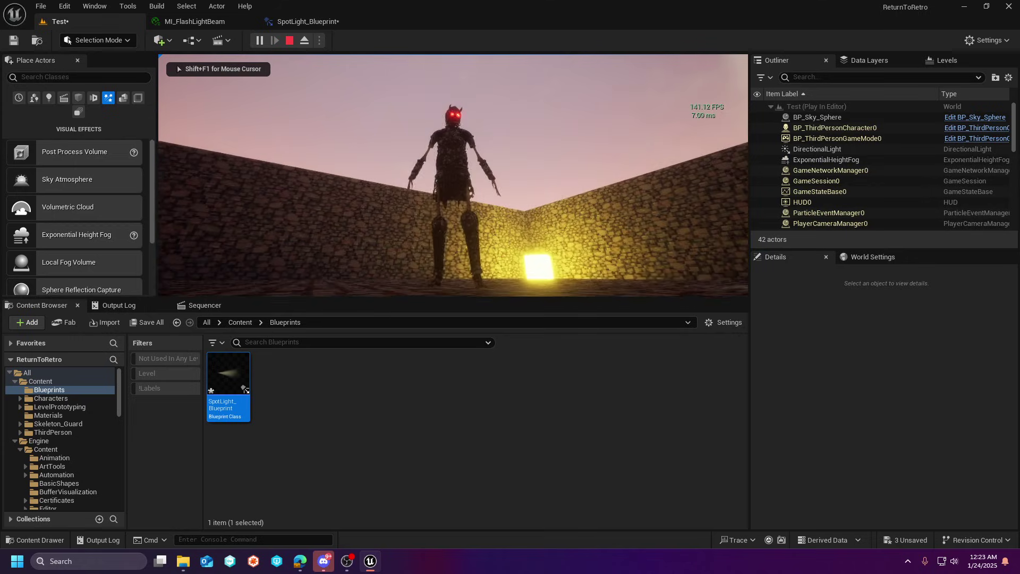
key(s)
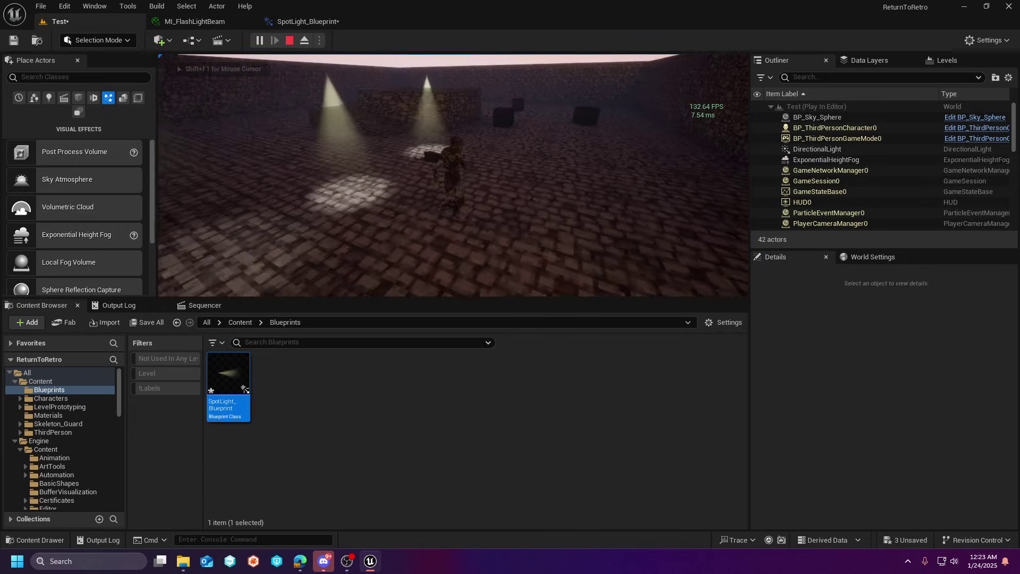
key(w)
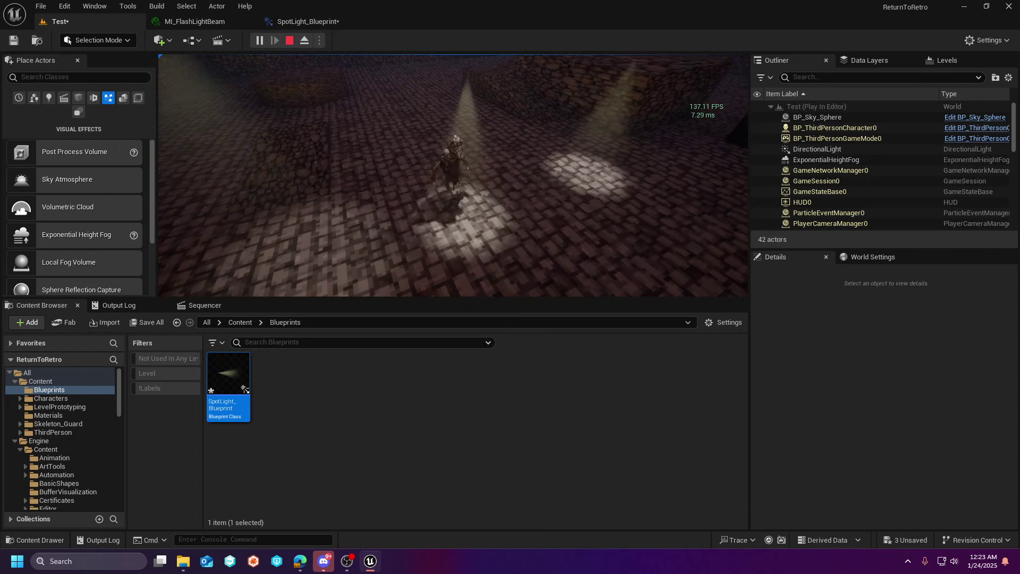
key(s)
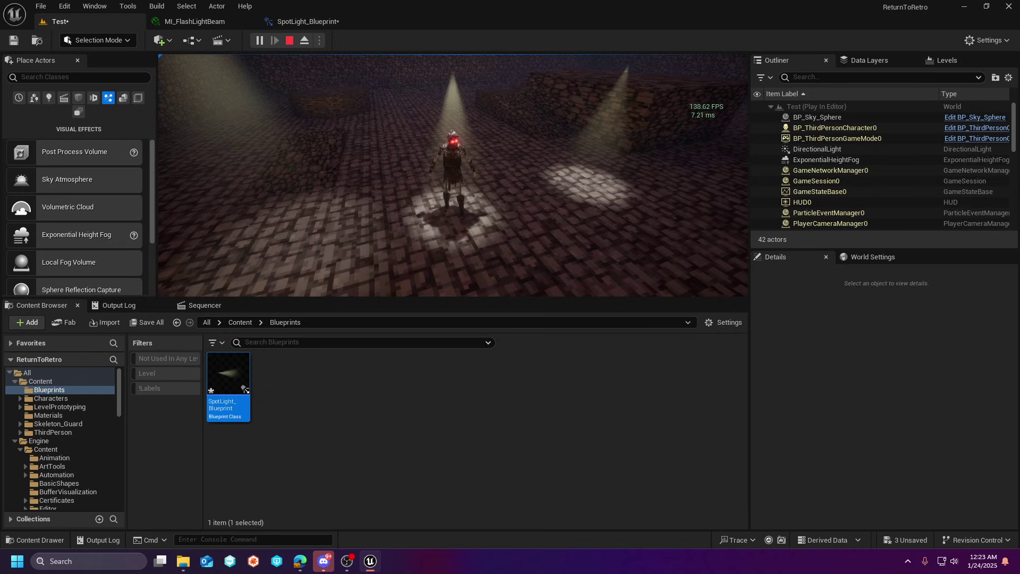
View the play session full screen, run the character around the three spotlights, then restore the editor view and stop playing.
key(F11)
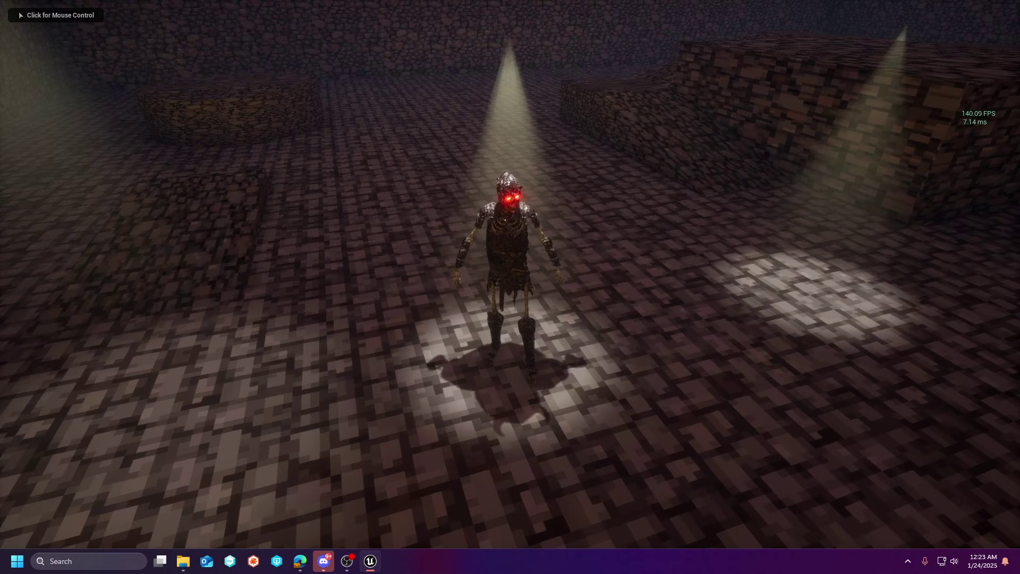
click(510, 287)
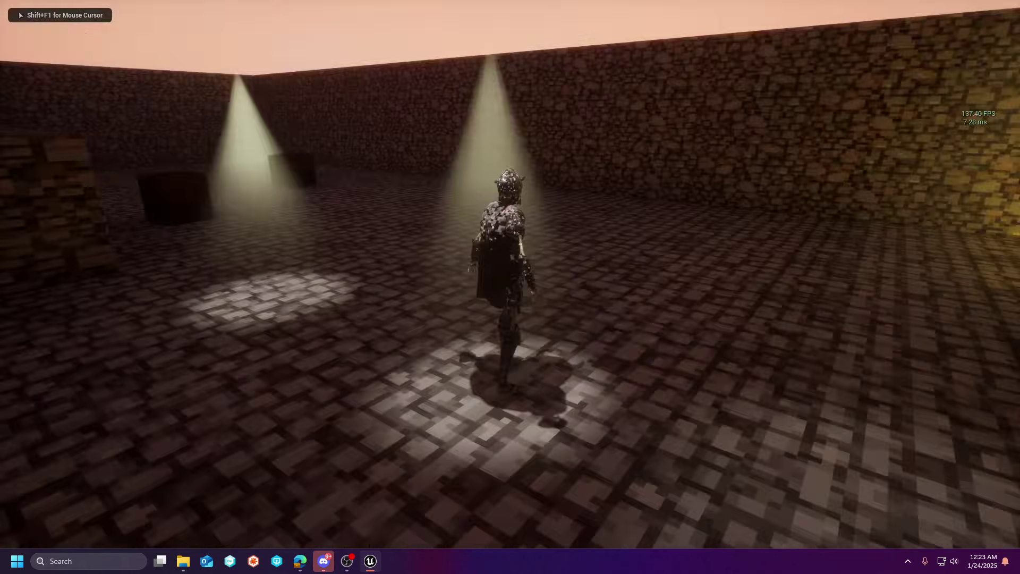
key(a)
key(d)
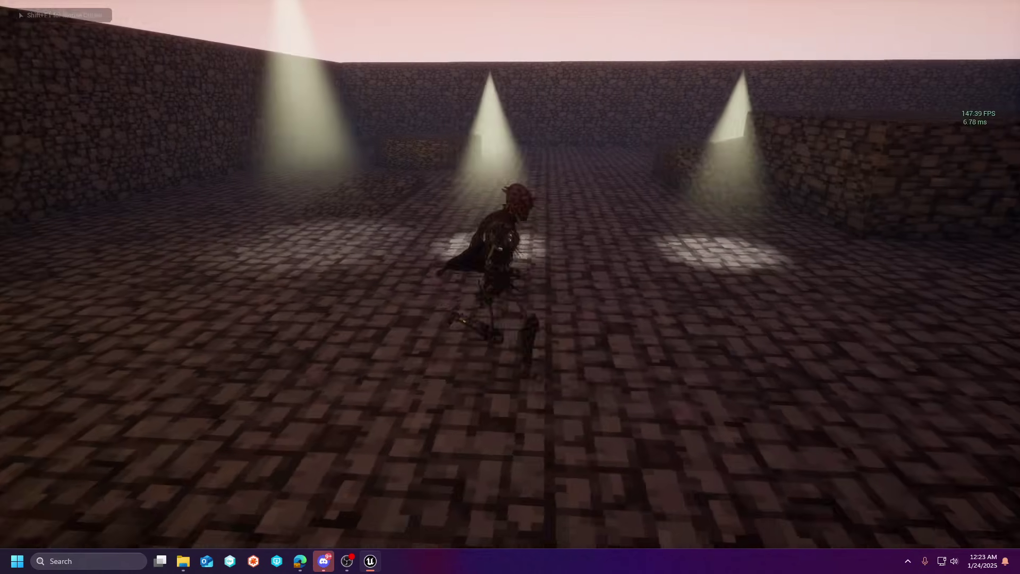
key(s)
key(w)
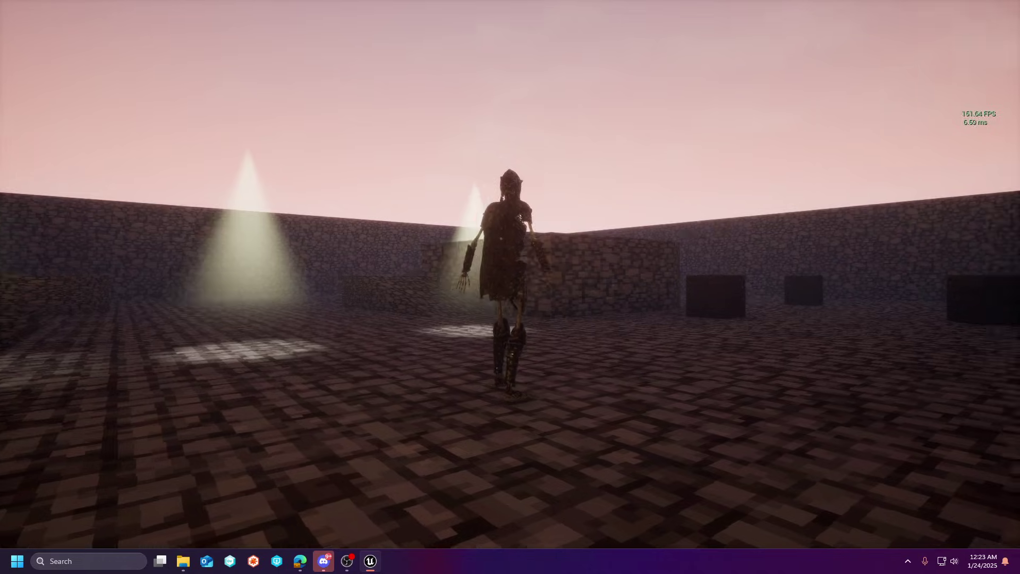
key(a)
key(w)
key(d)
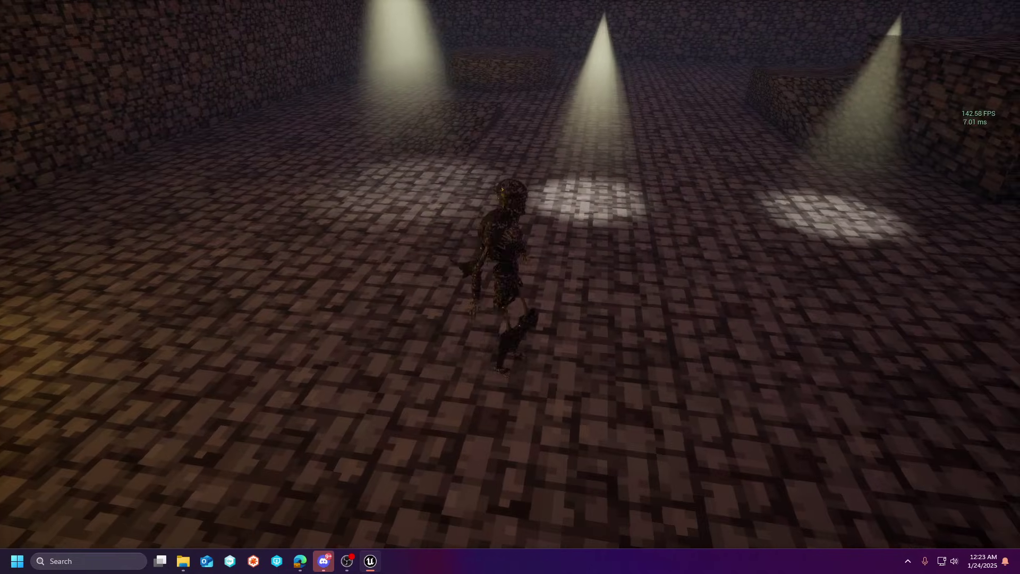
key(w)
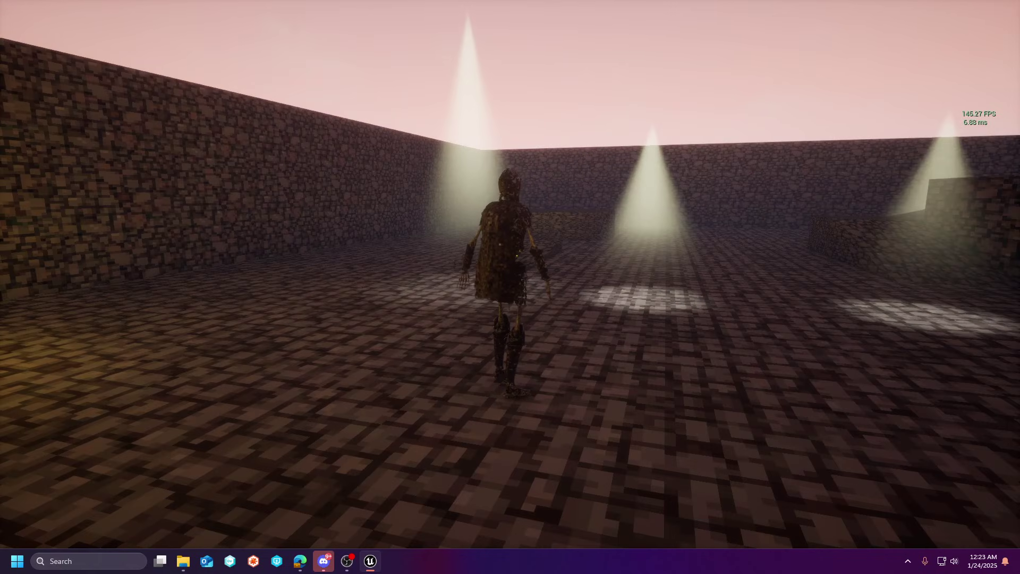
key(w)
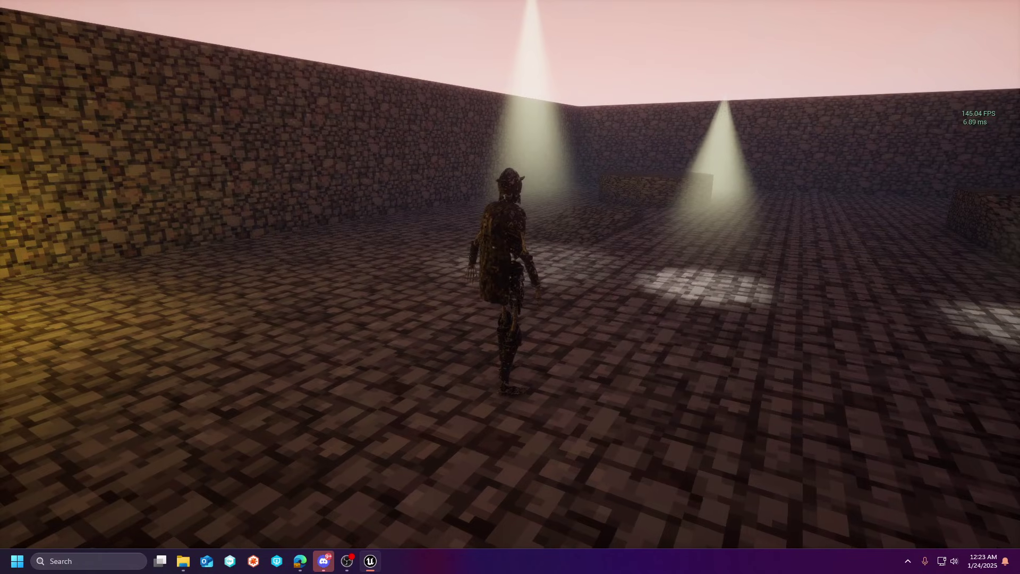
key(shift+F1)
key(F11)
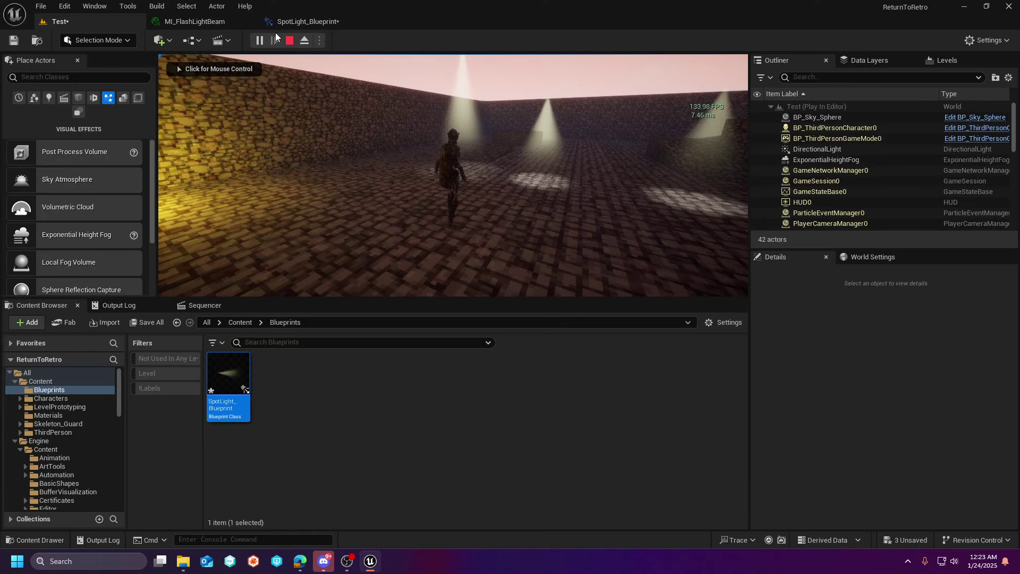
key(super)
key(super)
click(289, 41)
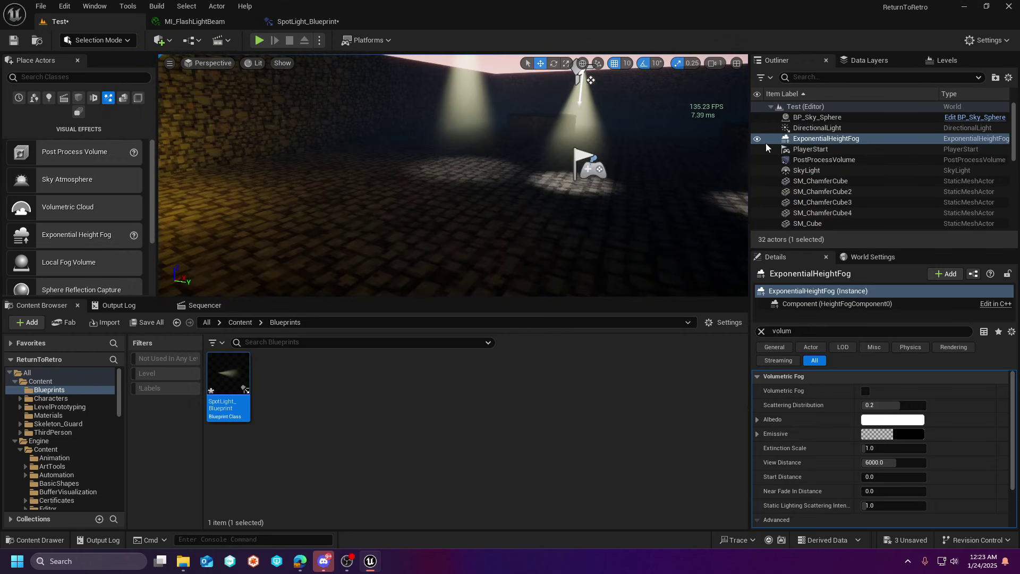
Select SpotLight_Blueprint2, clear the details search to show all its settings, and choose Movable as its mobility.
right_drag(606, 140, 606, 69)
click(573, 144)
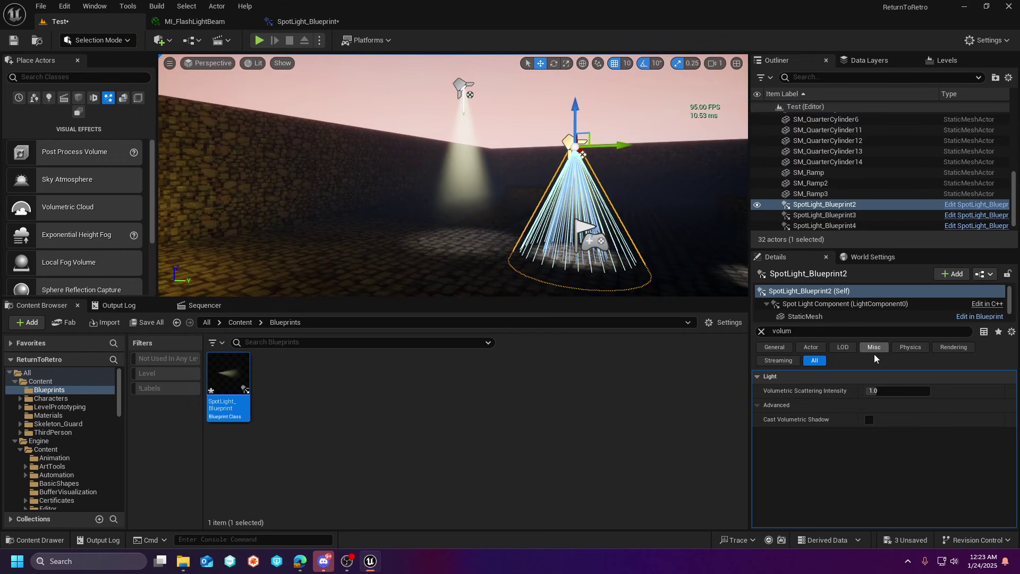
click(761, 331)
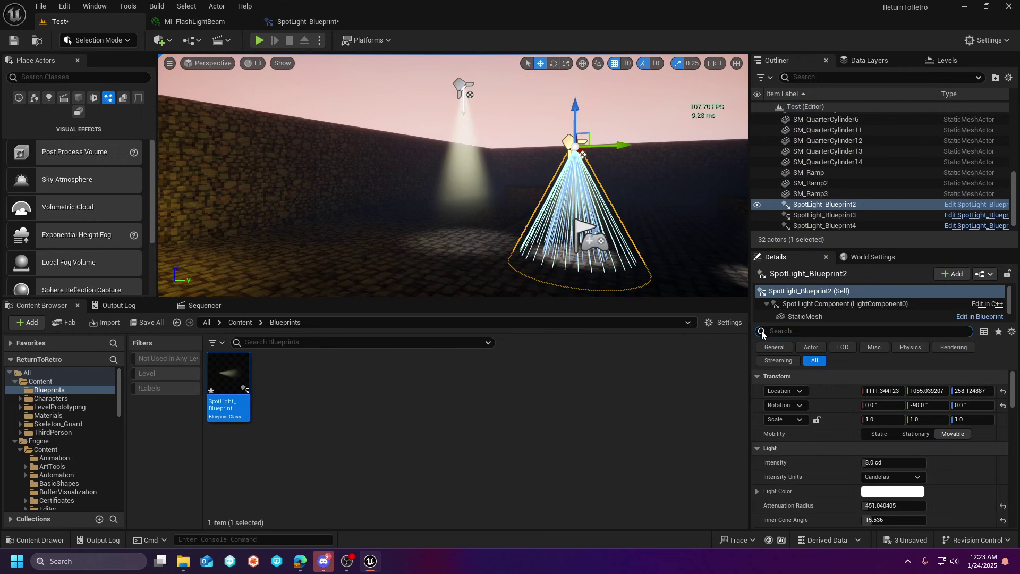
click(871, 256)
click(785, 260)
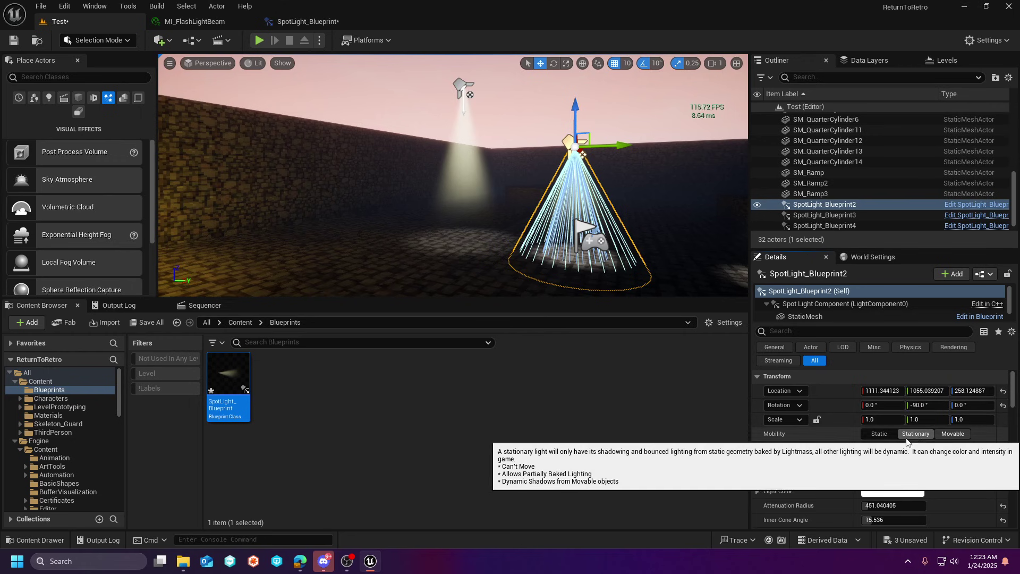
click(953, 433)
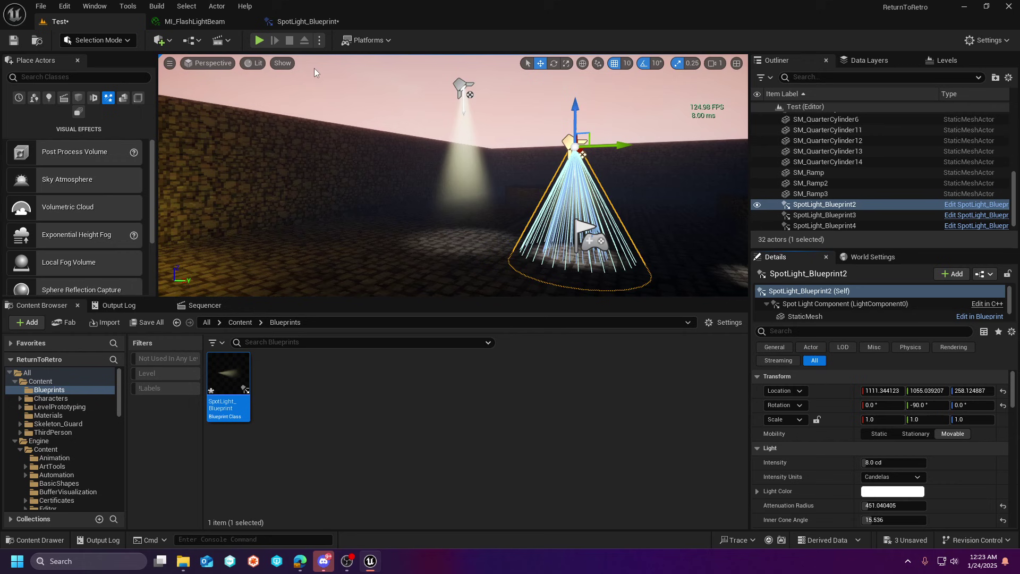
Play-test the level again with the character around the spotlights, stop the session, and frame SpotLight_Blueprint2 in the viewport.
click(262, 42)
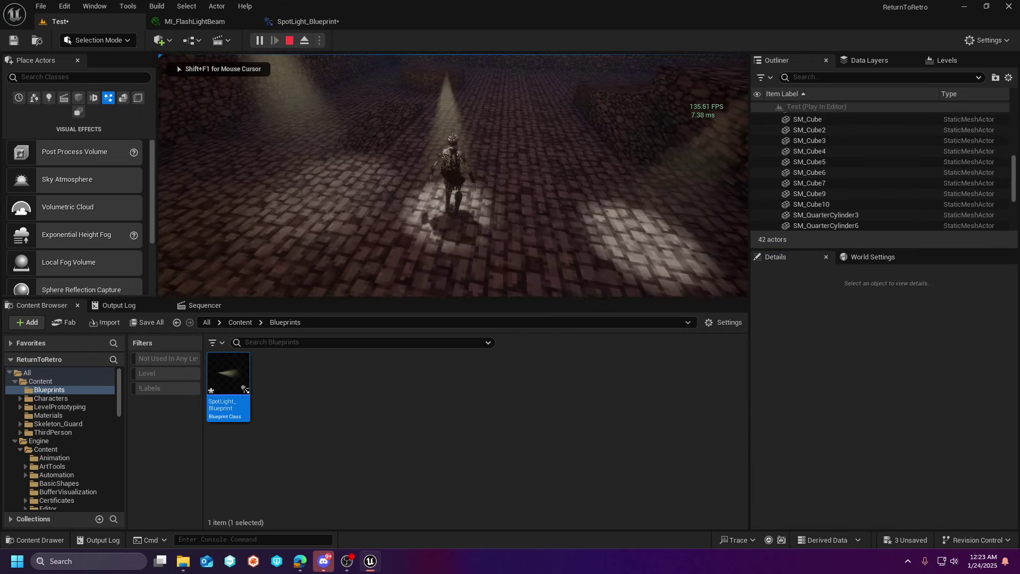
key(s)
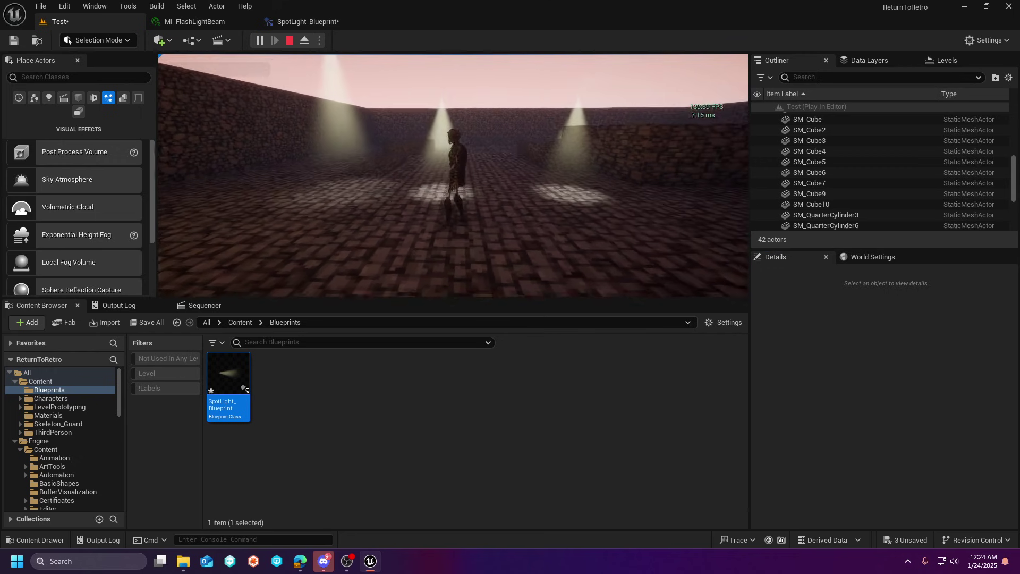
key(super)
click(289, 41)
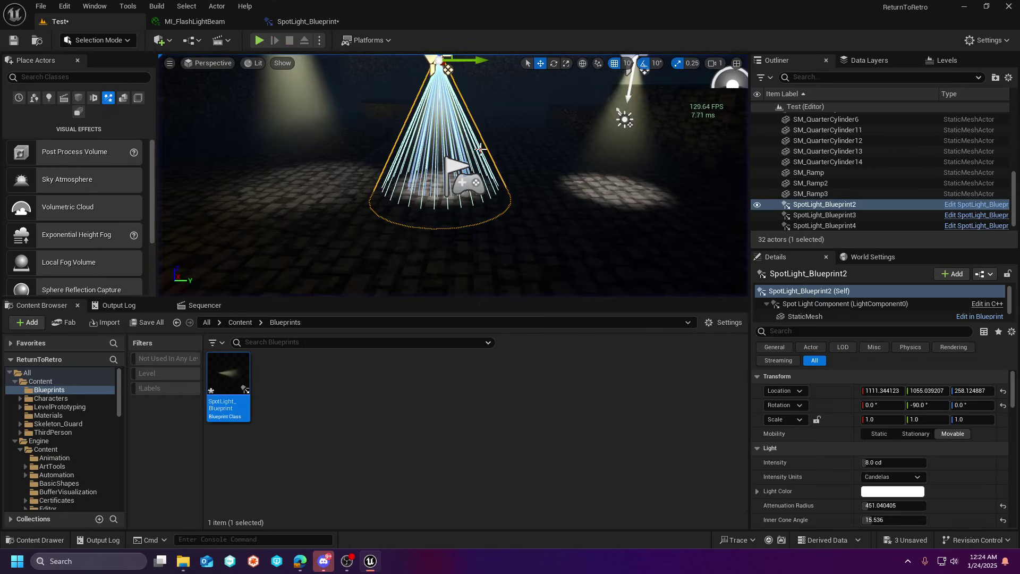
key(f)
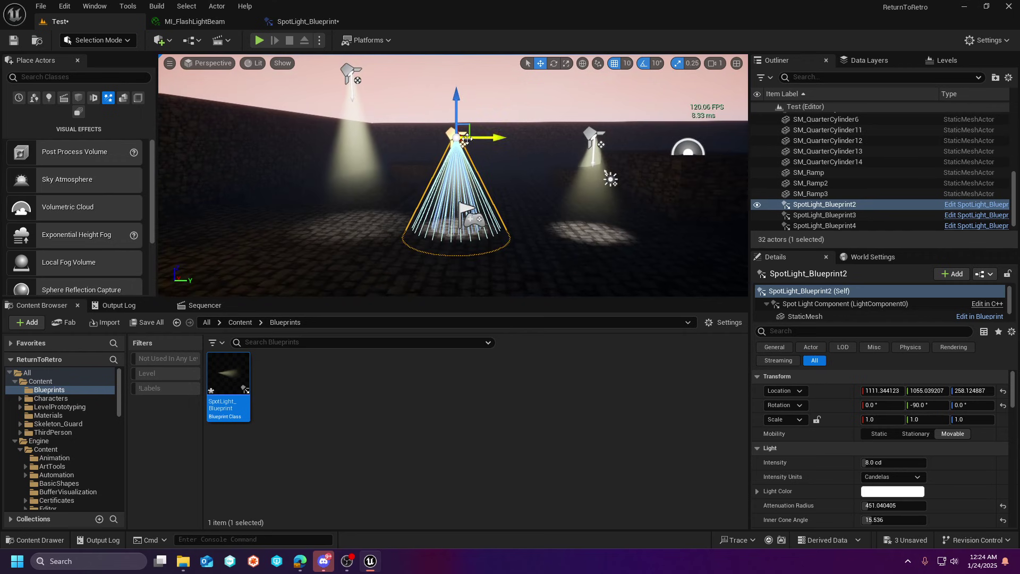